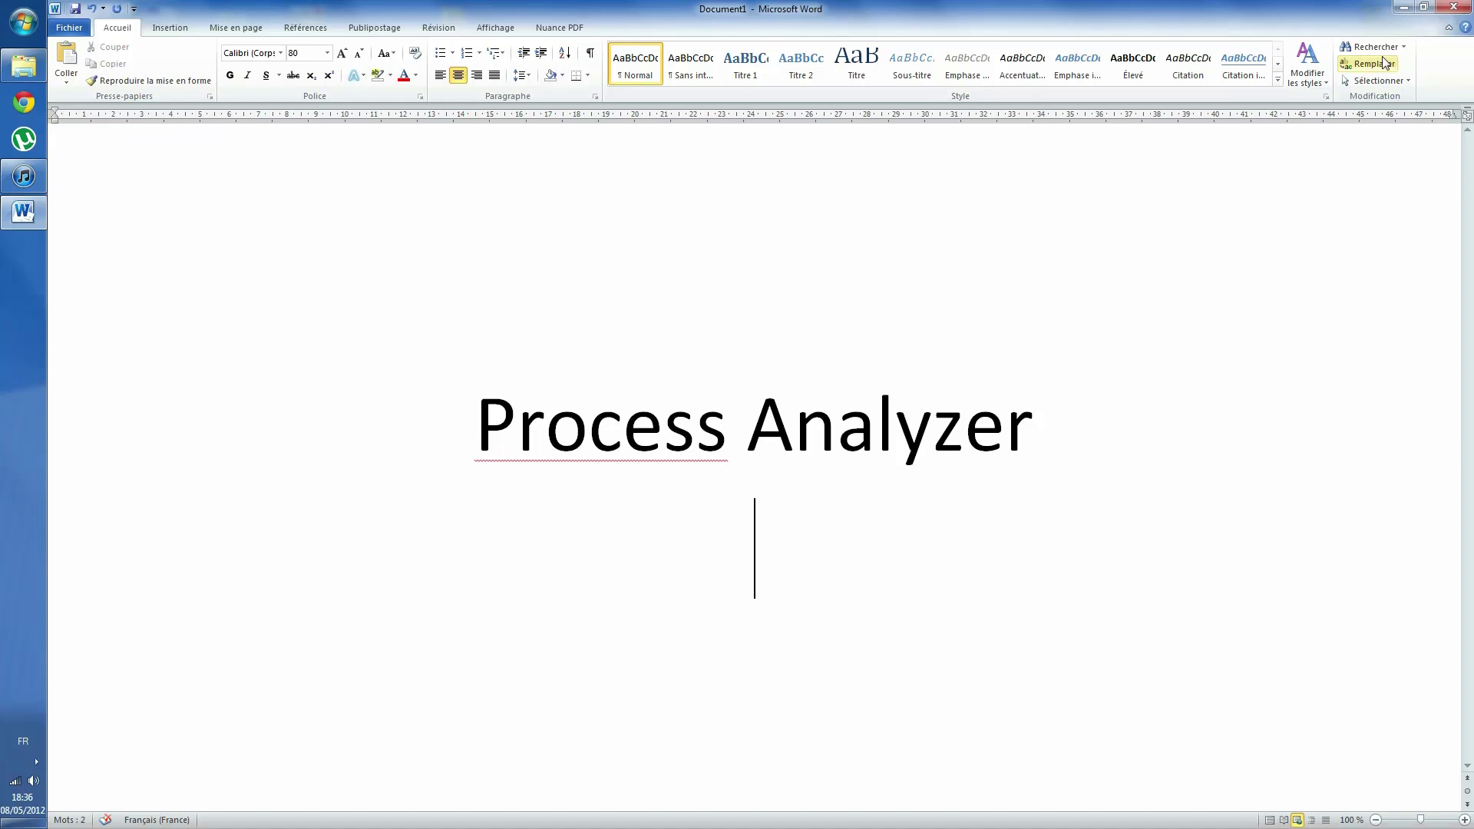
Minimize the Word 'Process Analyzer' title page to reveal the desktop.
left_click(1403, 8)
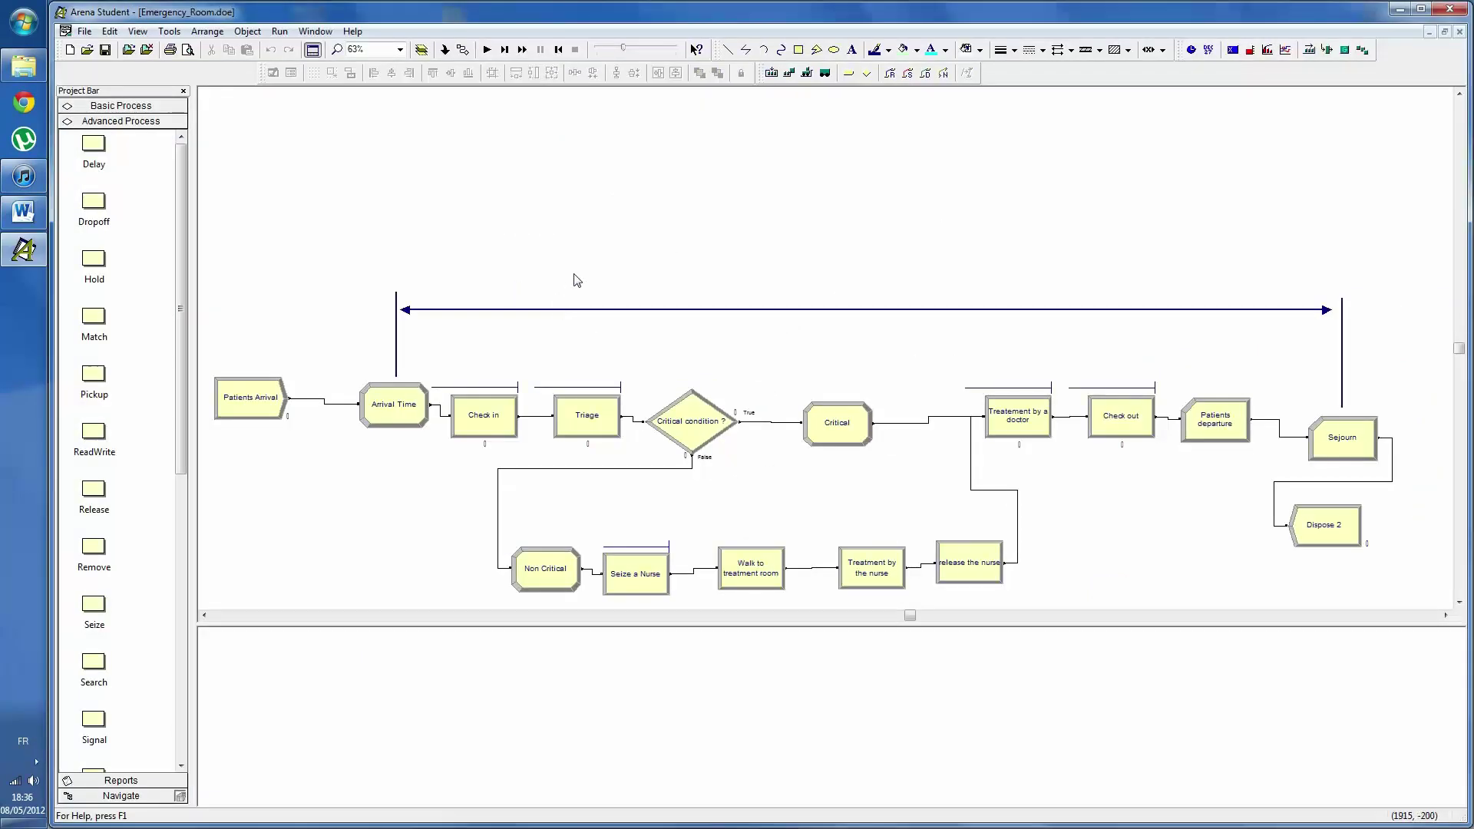
Adjust the Project Bar and get the Emergency_Room.doe model window maximized in Arena.
scroll(614, 256, "down", 2)
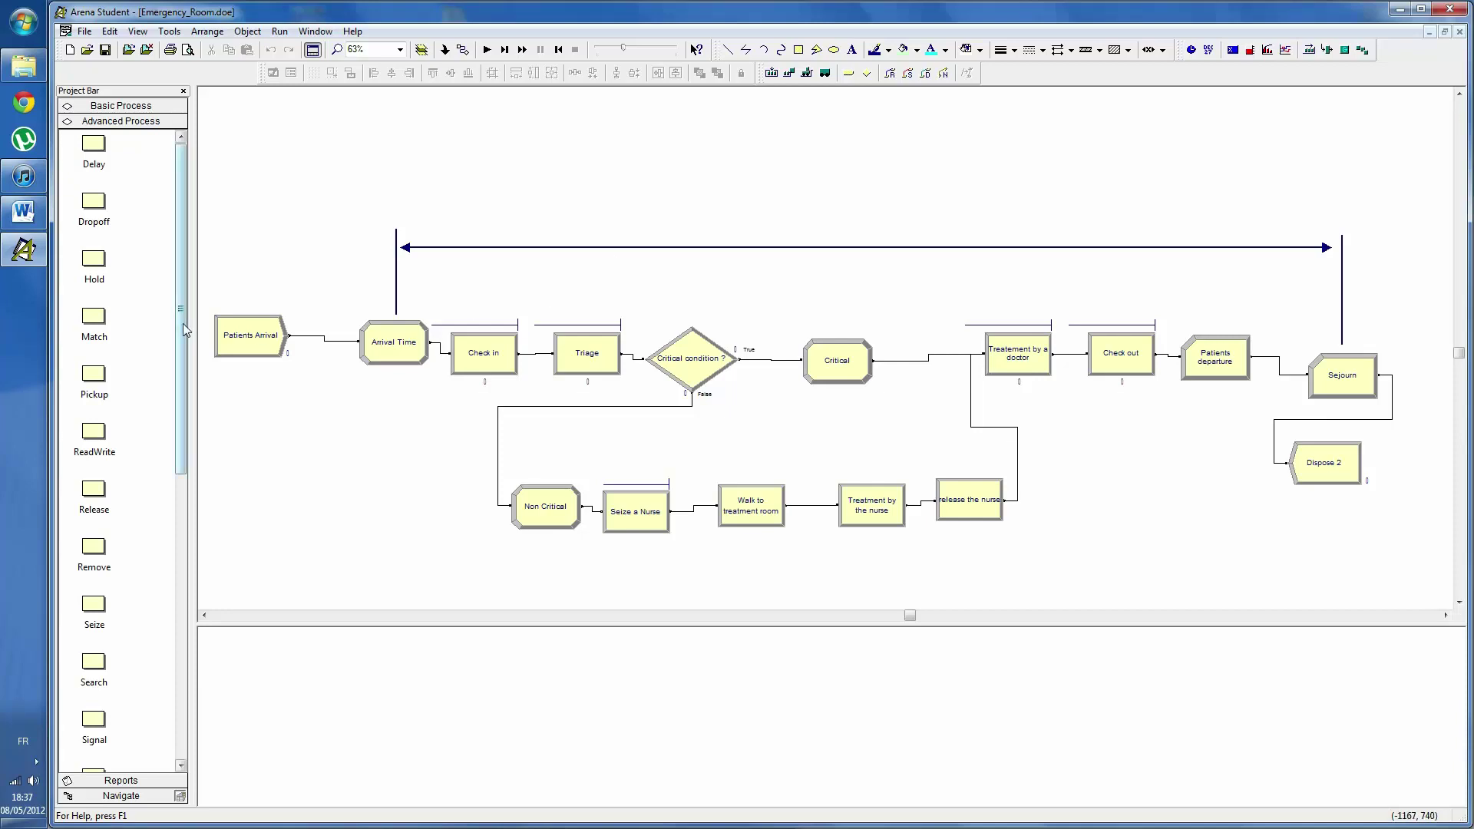
left_click_drag(182, 324, 183, 624)
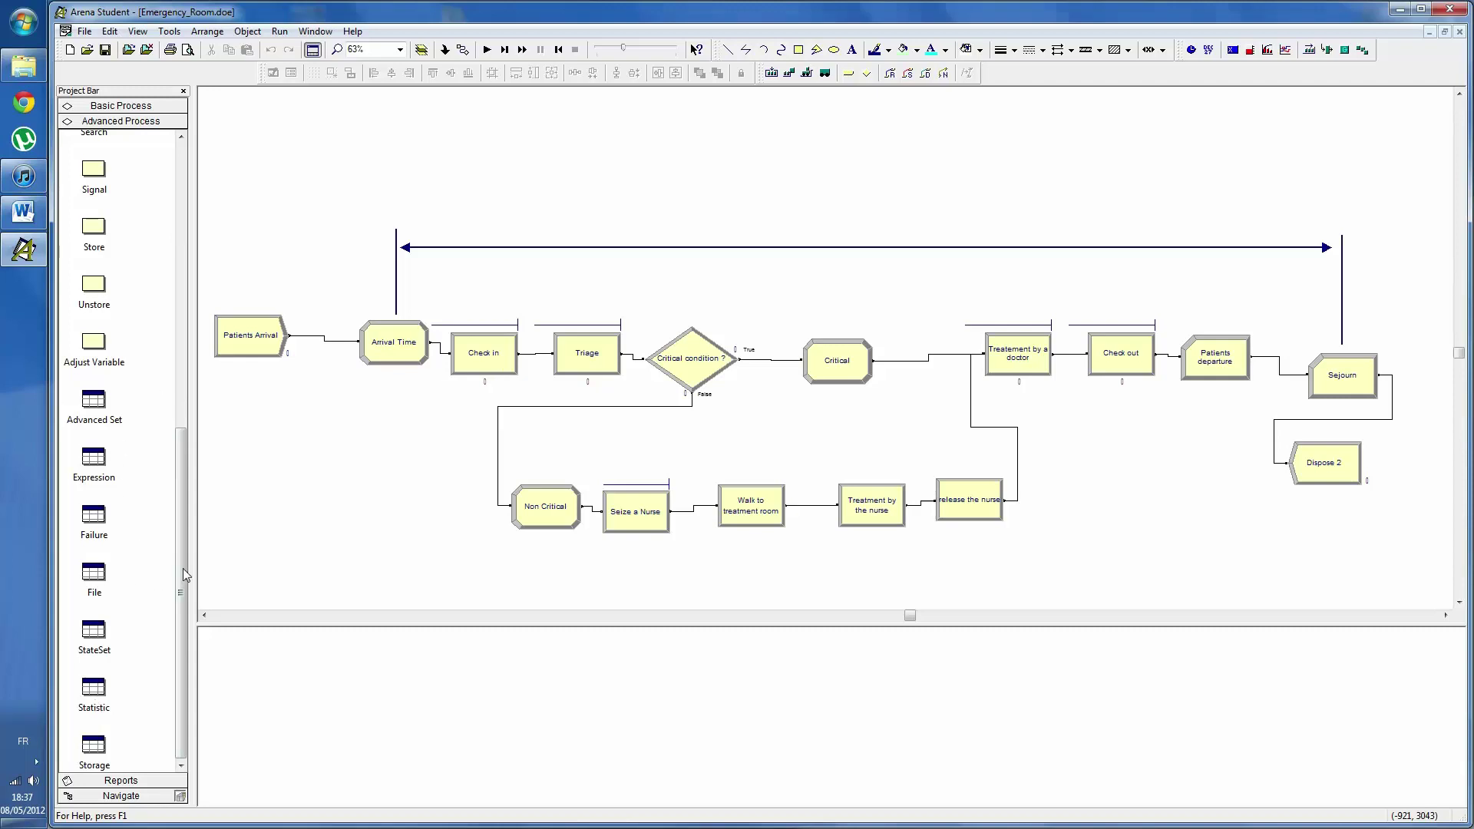
left_click_drag(182, 568, 194, 569)
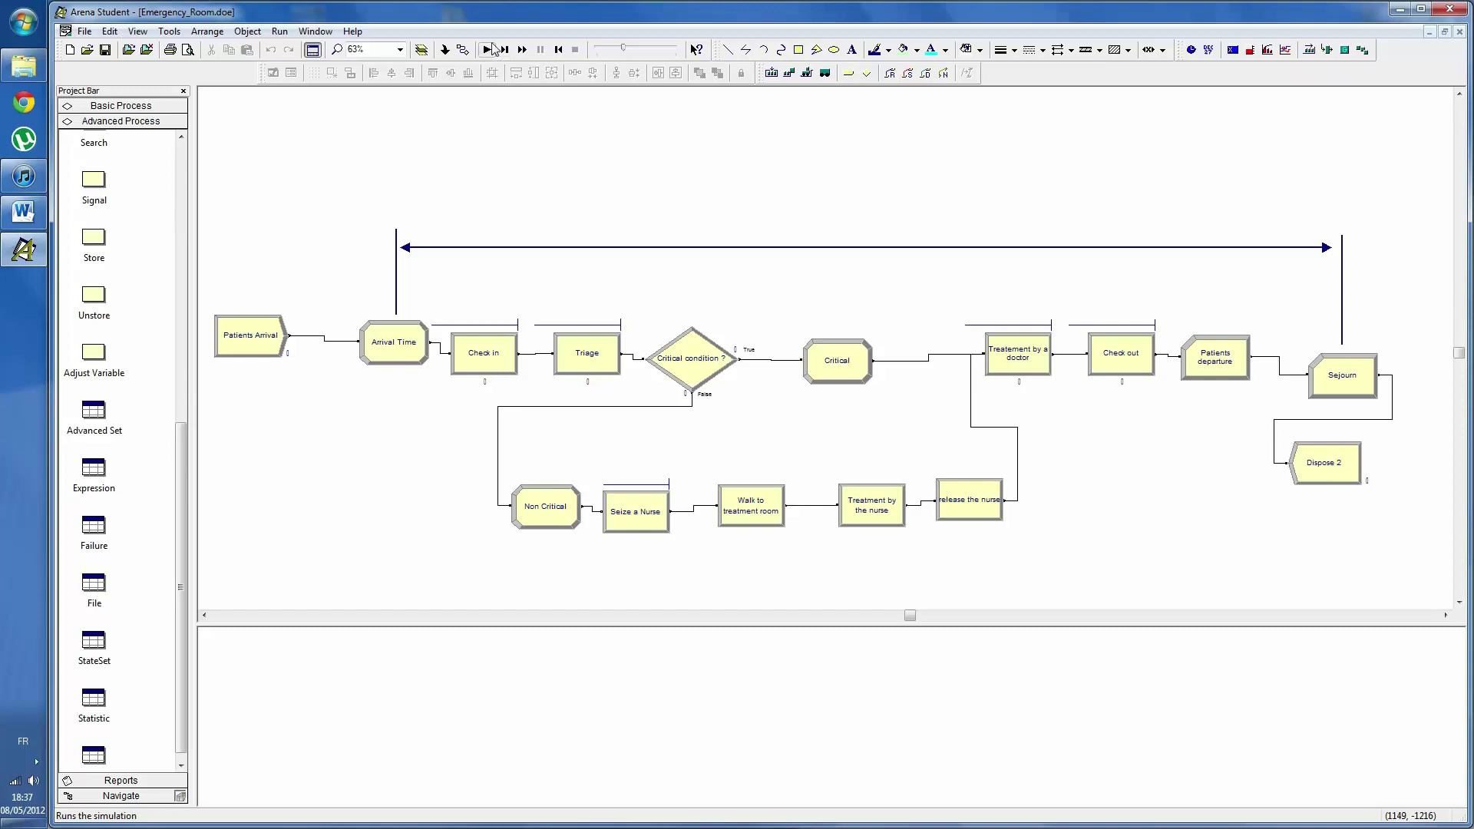
key("super+Down")
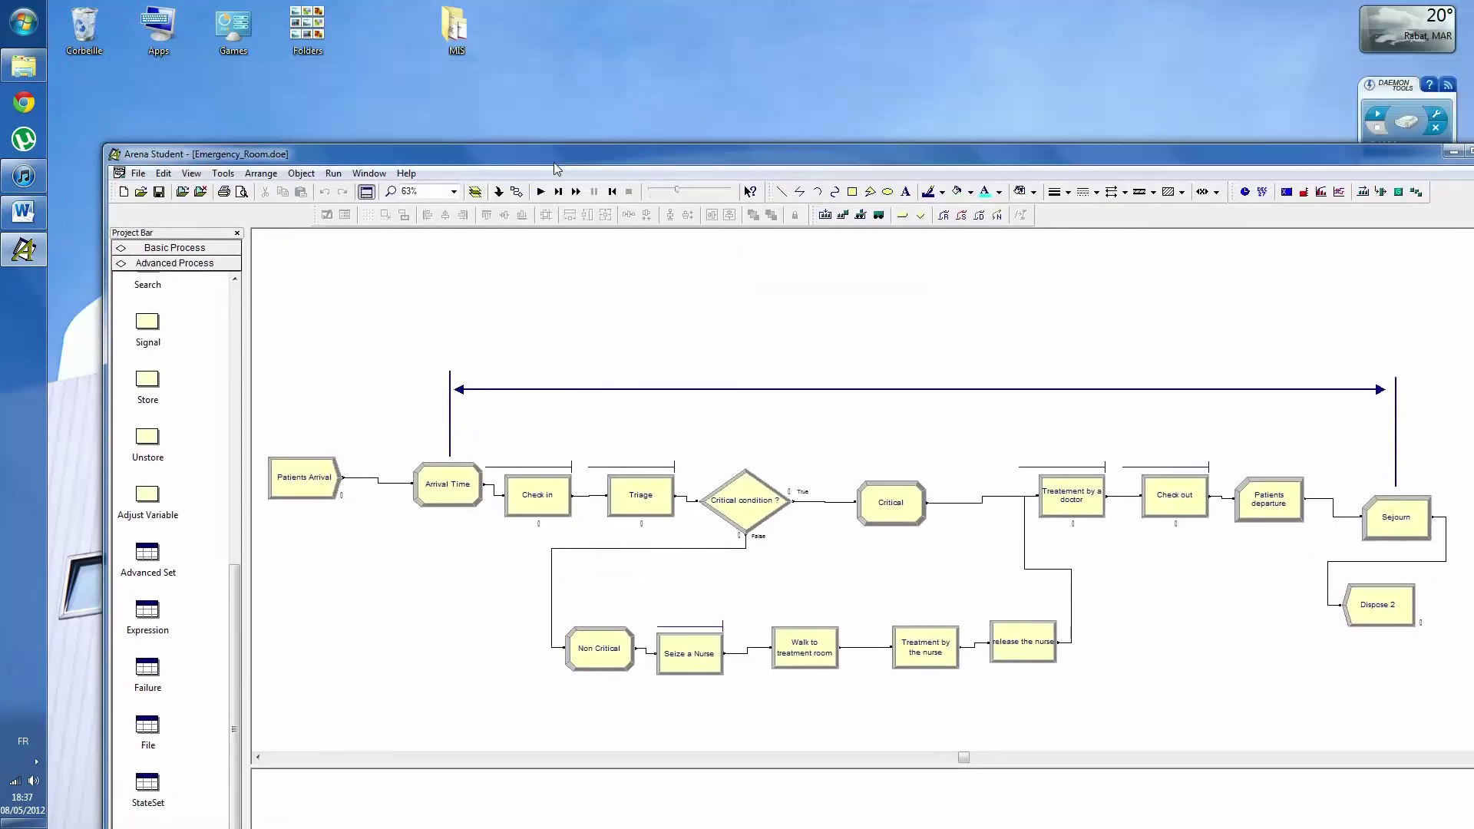
double_click(559, 157)
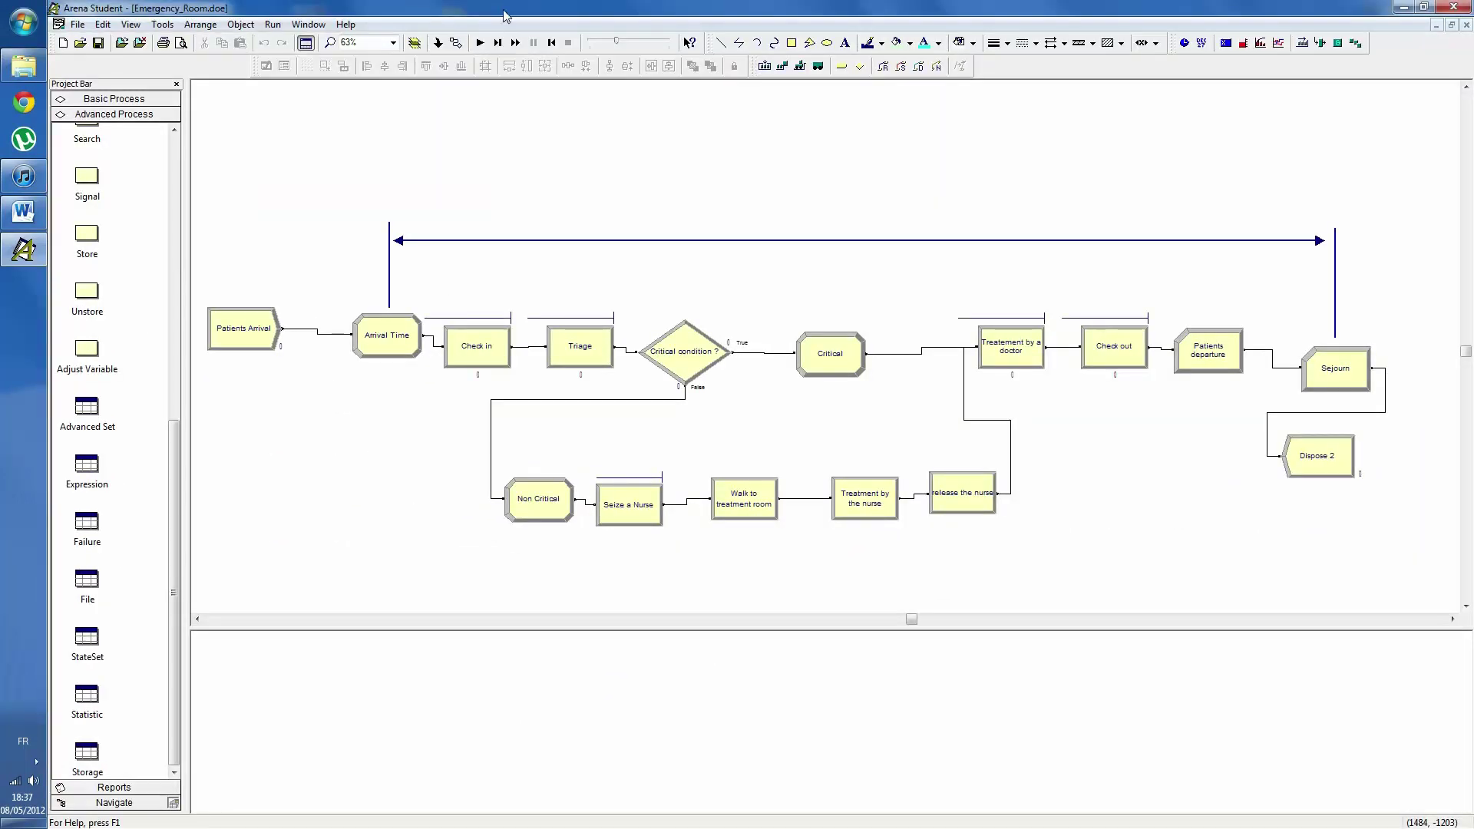
key("super+Down")
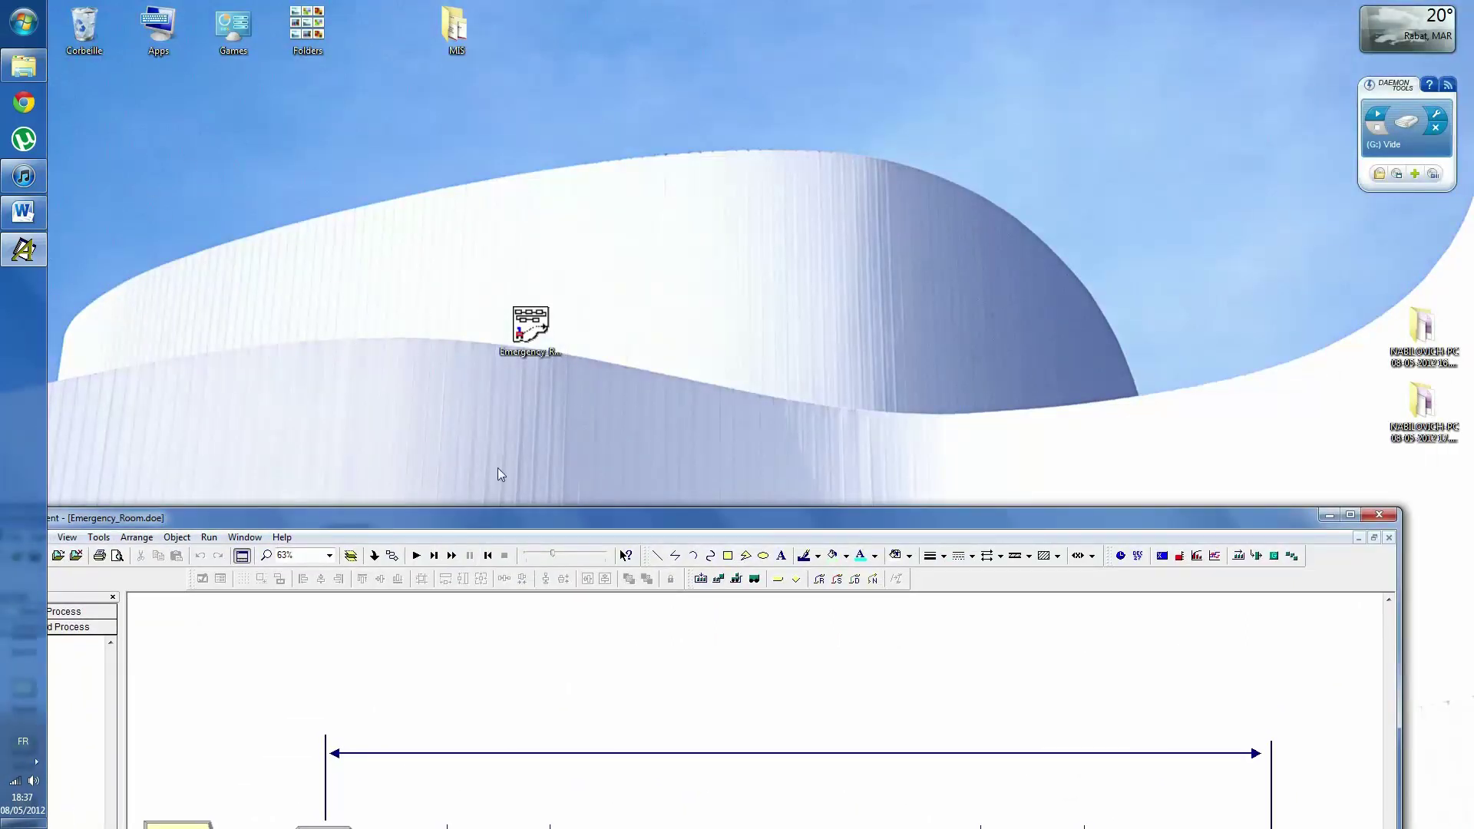
left_click(527, 345)
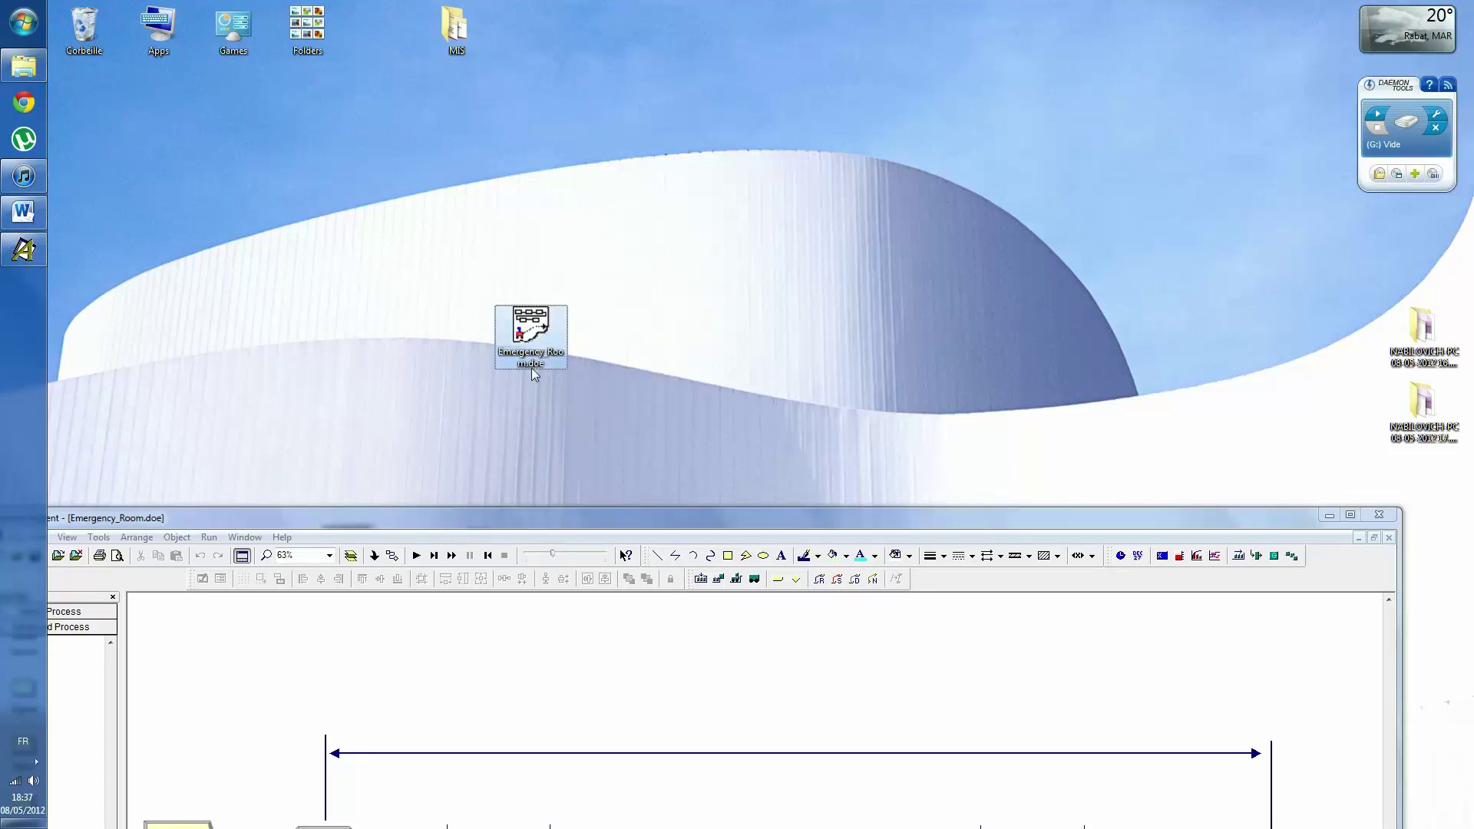
double_click(540, 522)
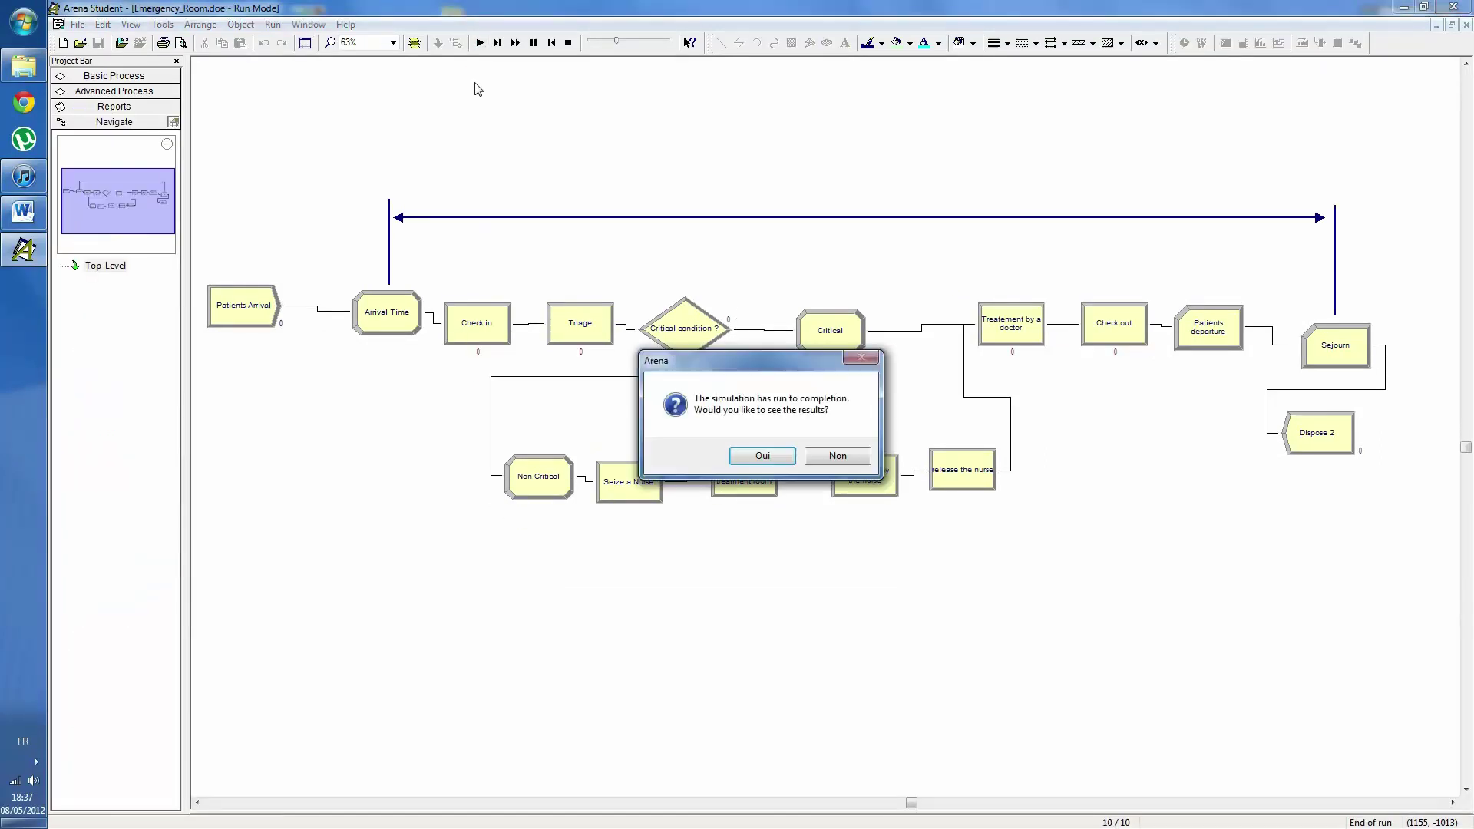
View the Category Overview report, check the generated Emergency Room program file, then close Arena unsaved.
left_click(733, 456)
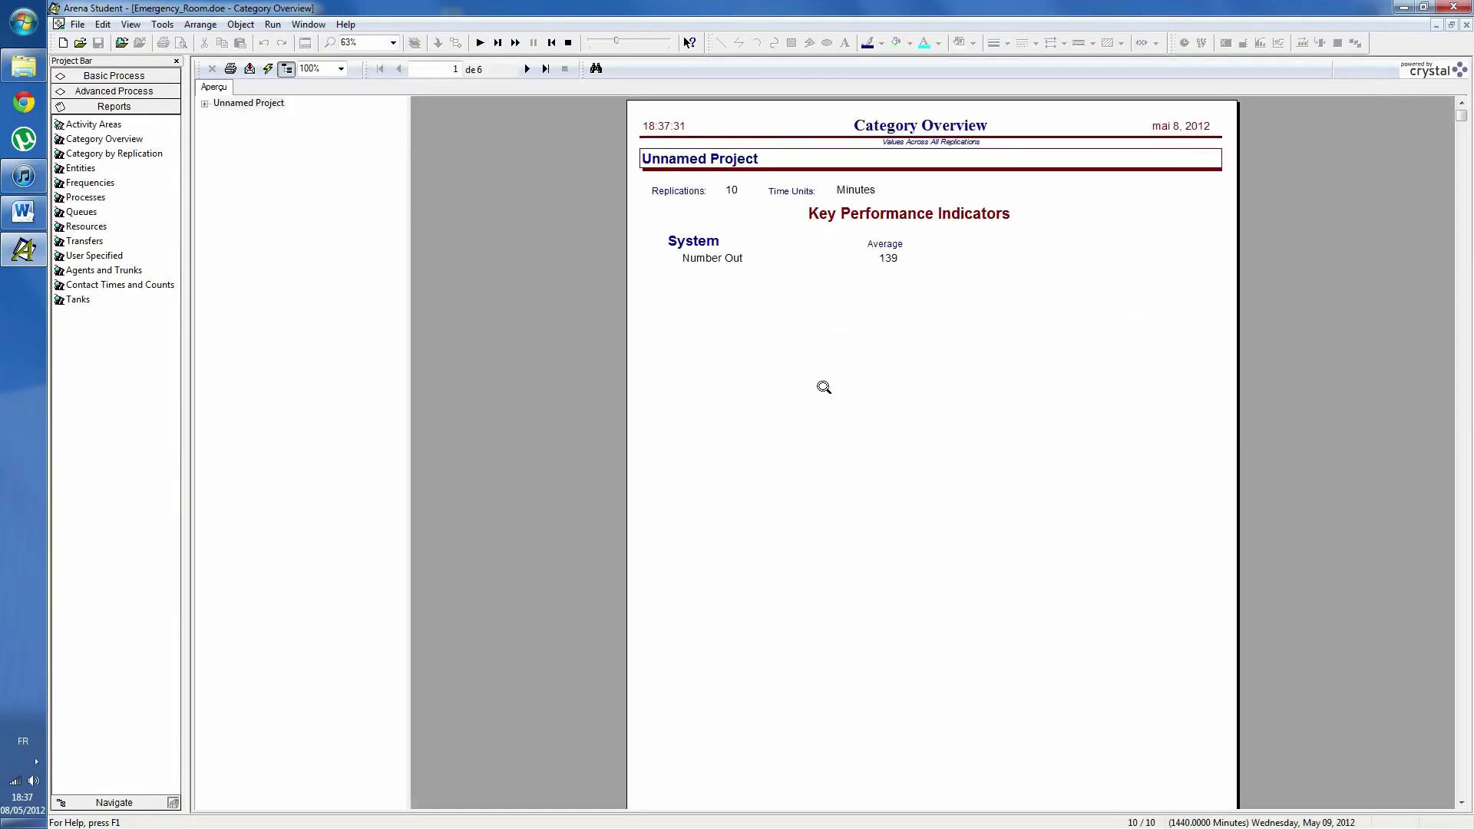
left_click(1401, 8)
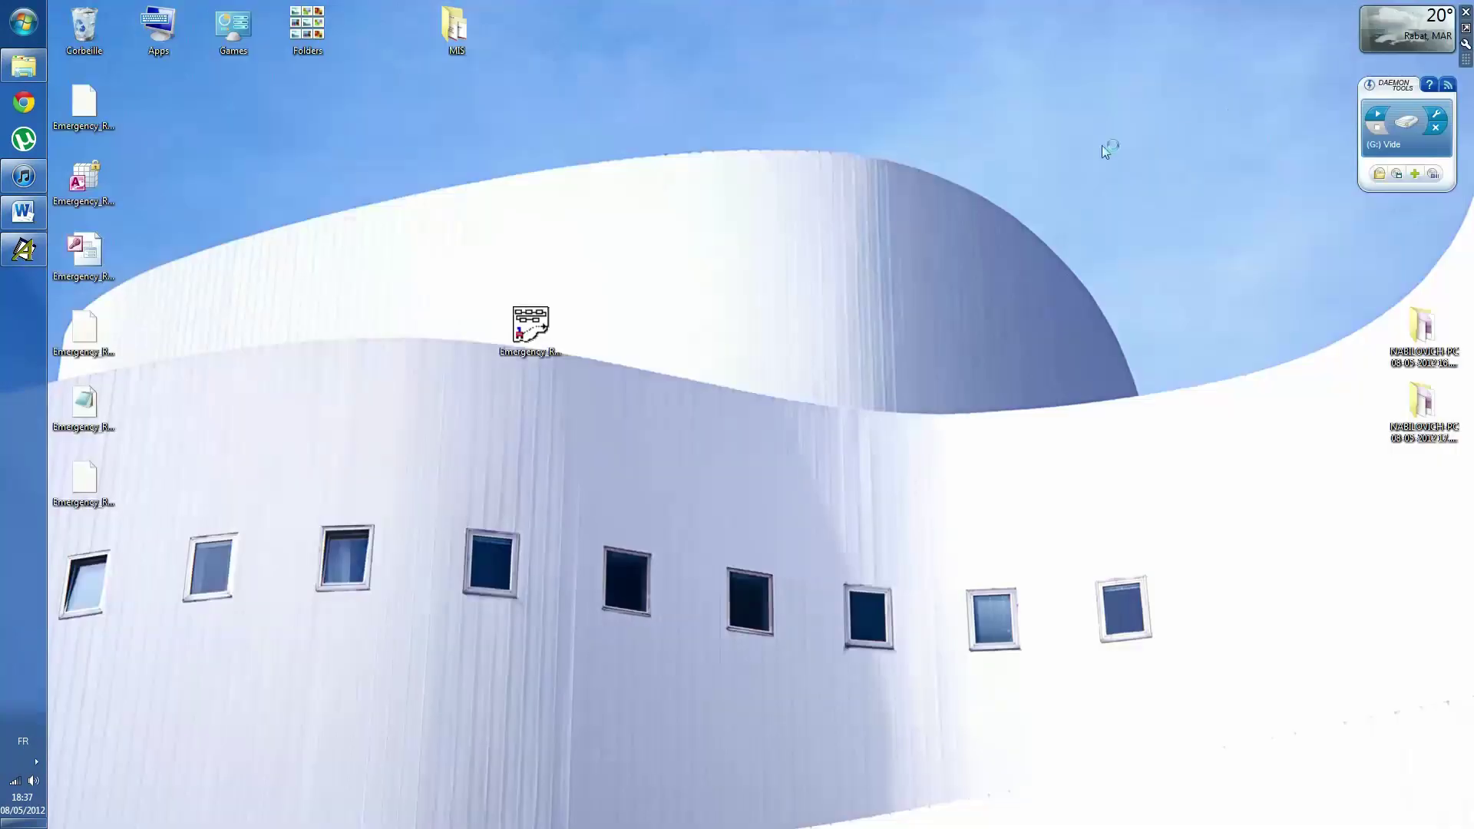
left_click(102, 481)
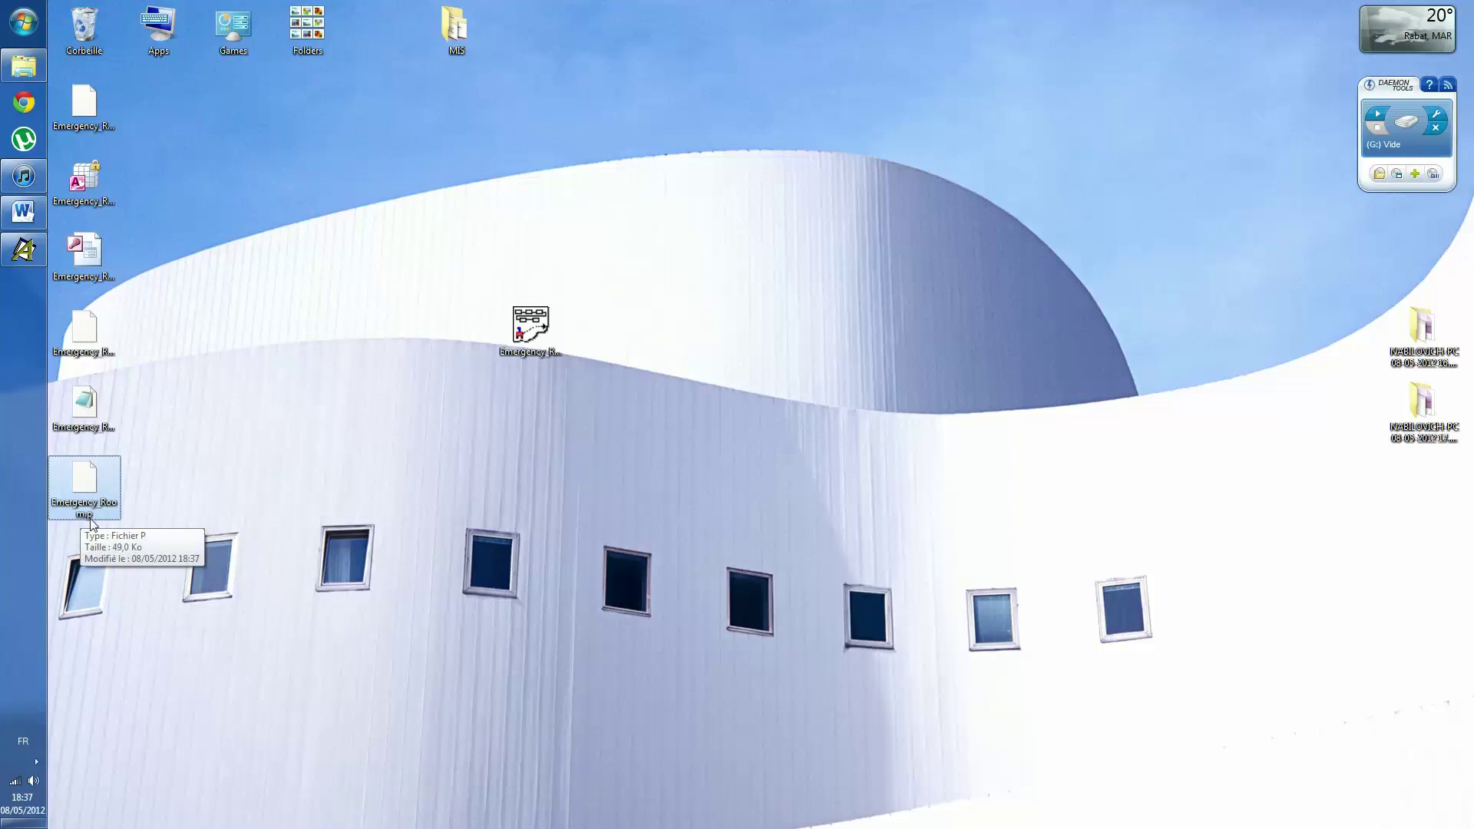
left_click(9, 251)
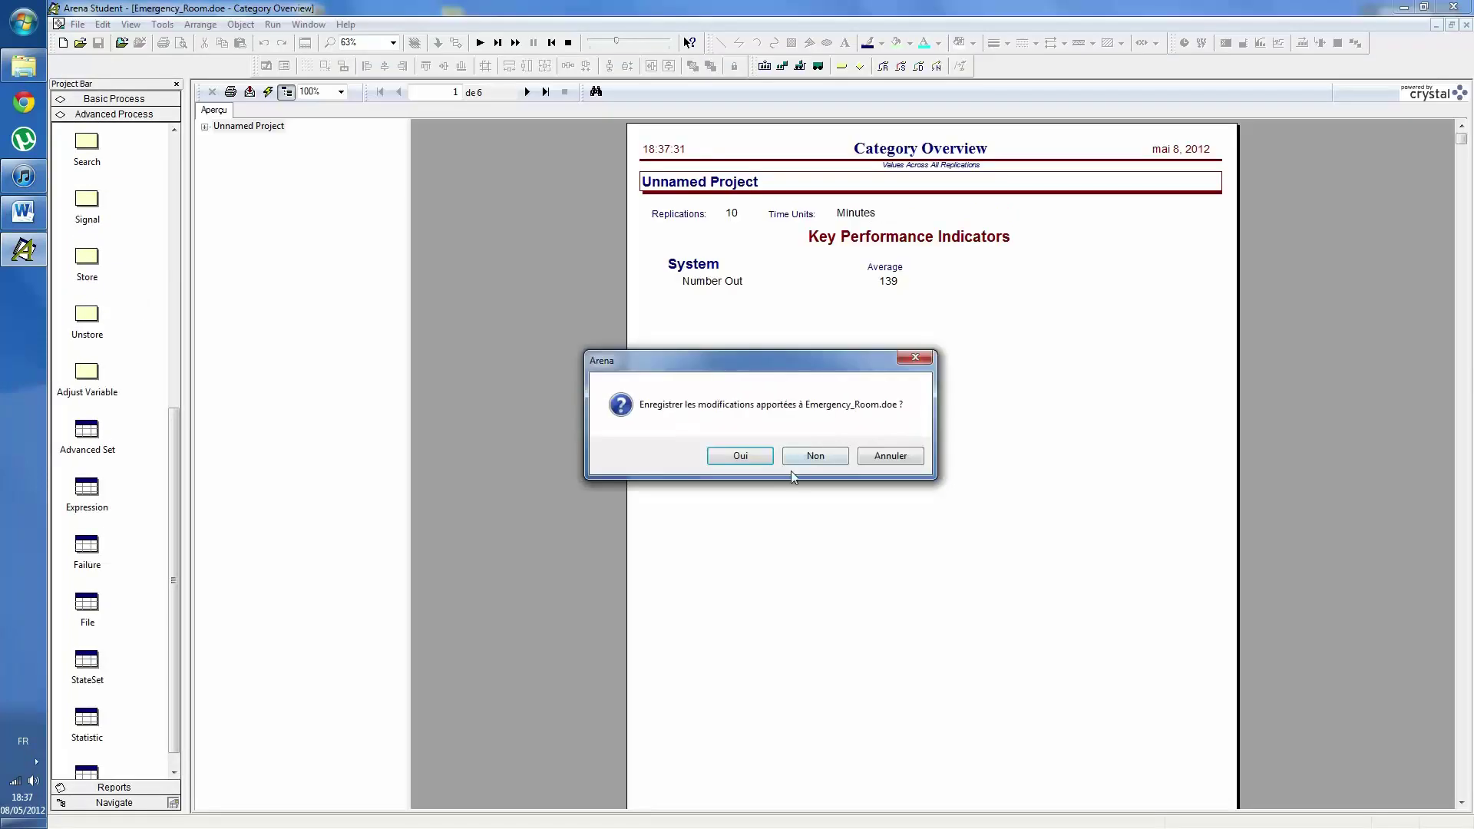
left_click(803, 456)
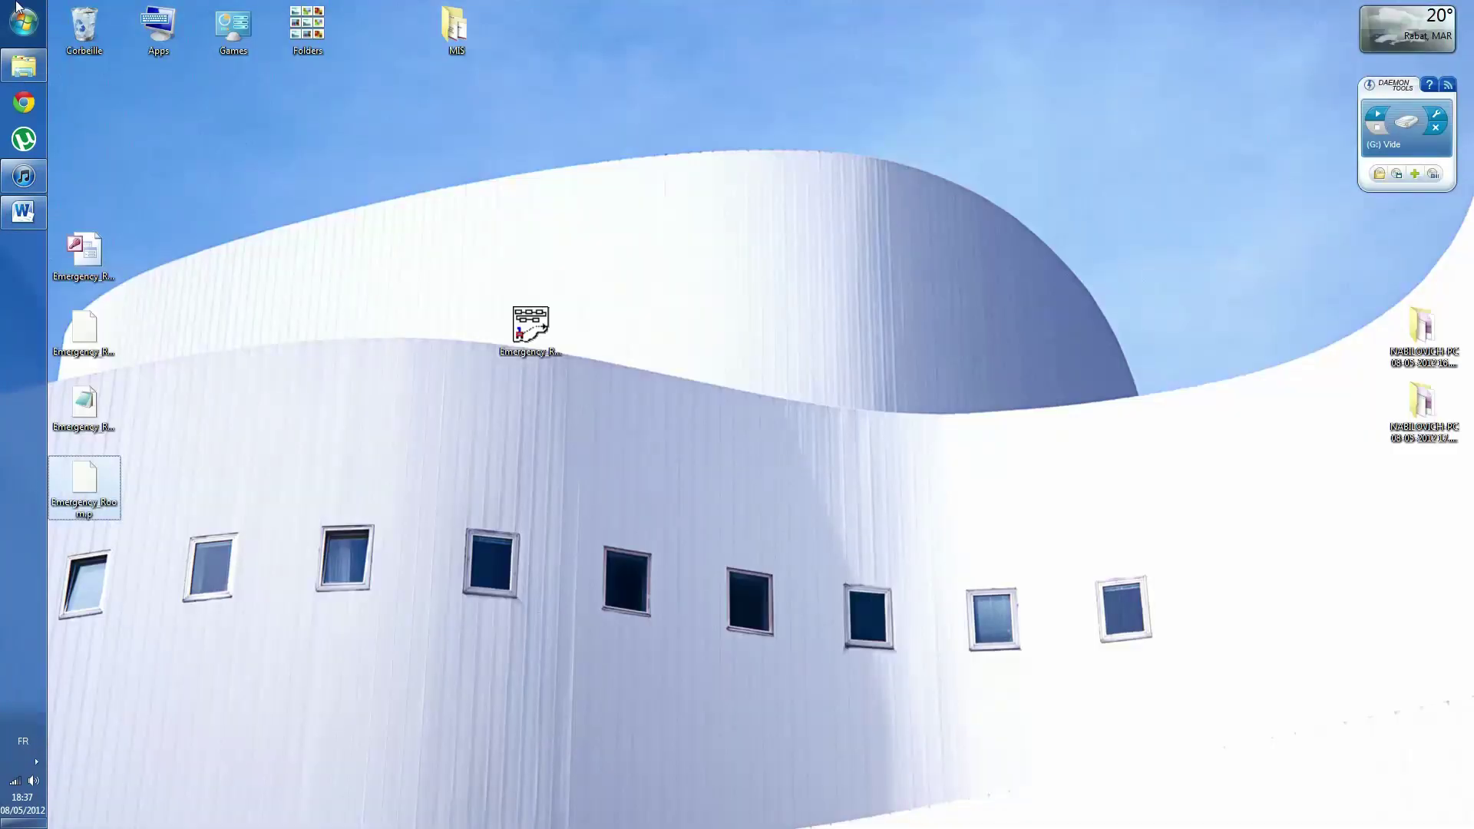
Launch Process Analyzer from Start > All Programs > Rockwell Software > Arena.
left_click(23, 21)
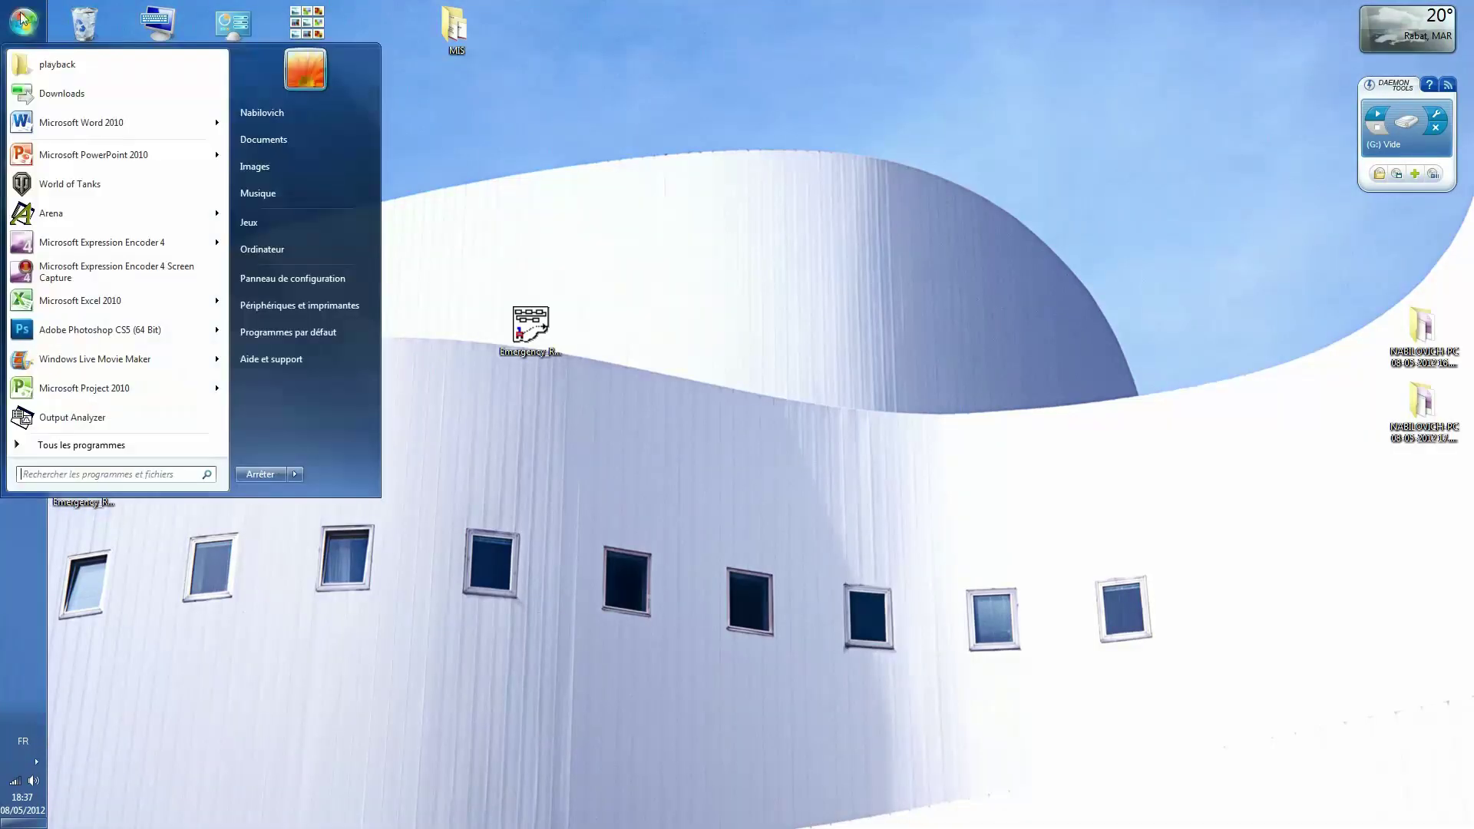
left_click(99, 445)
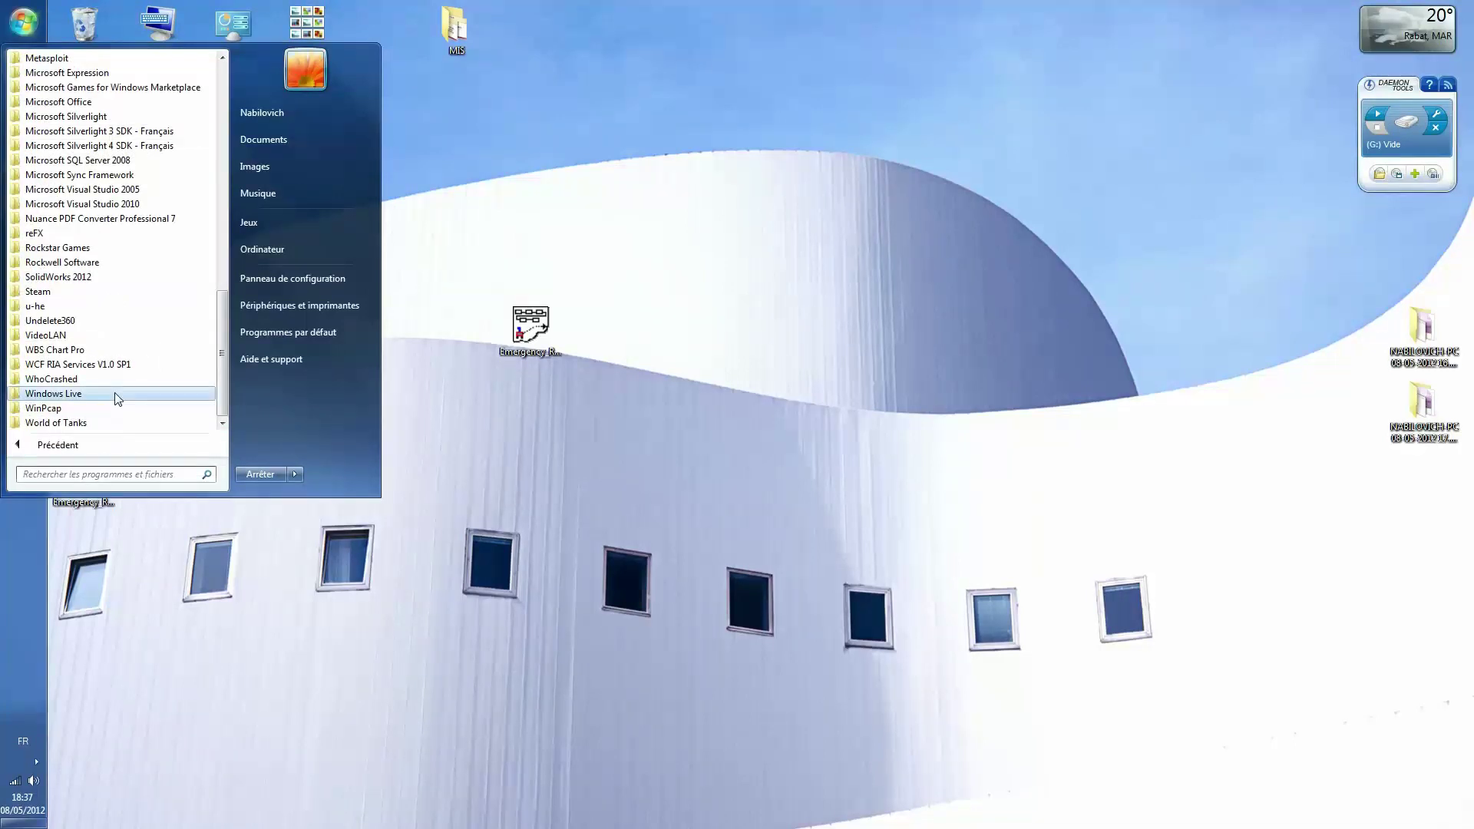
left_click(97, 265)
left_click(98, 276)
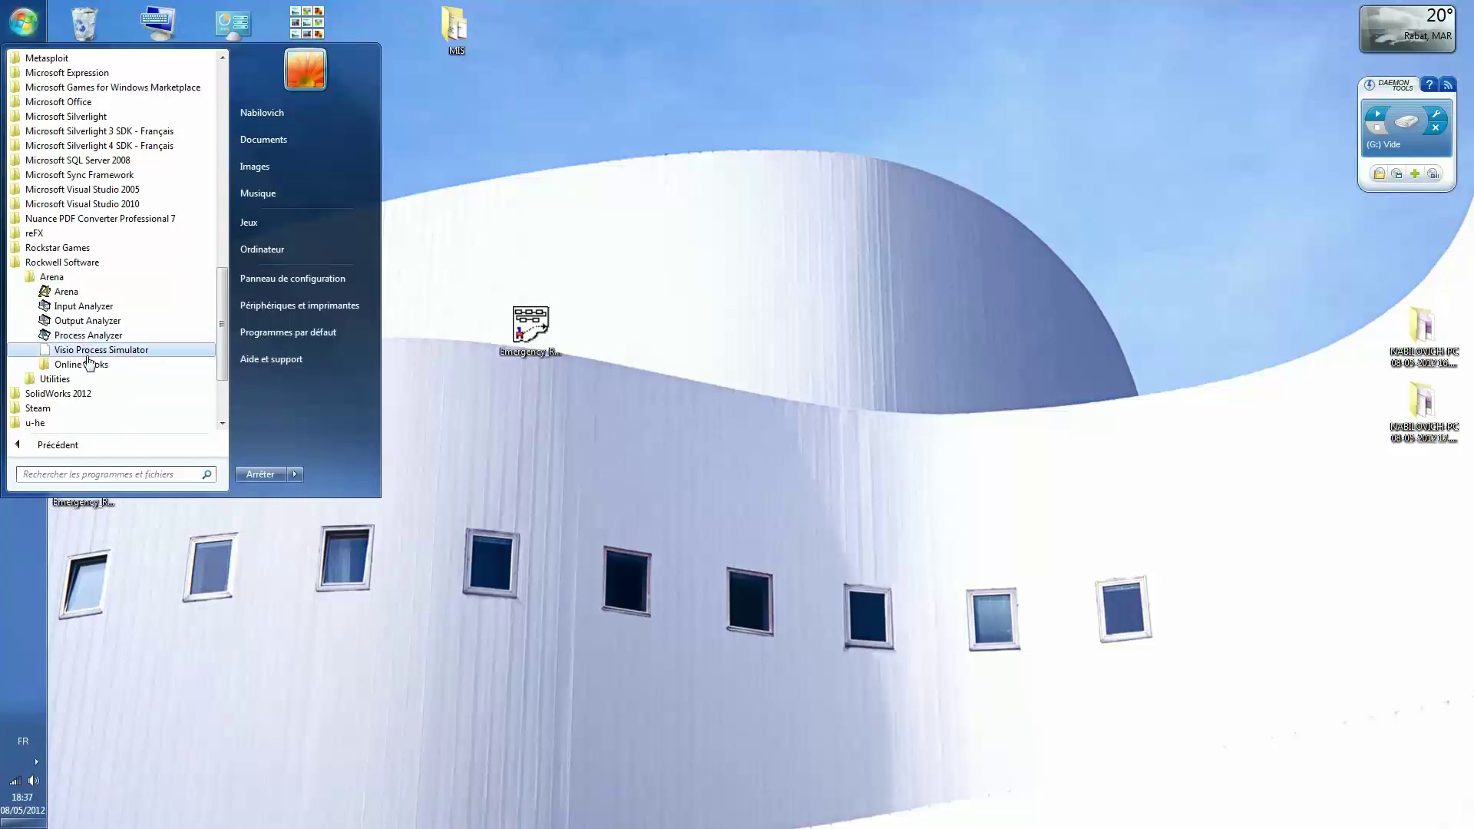
left_click(97, 338)
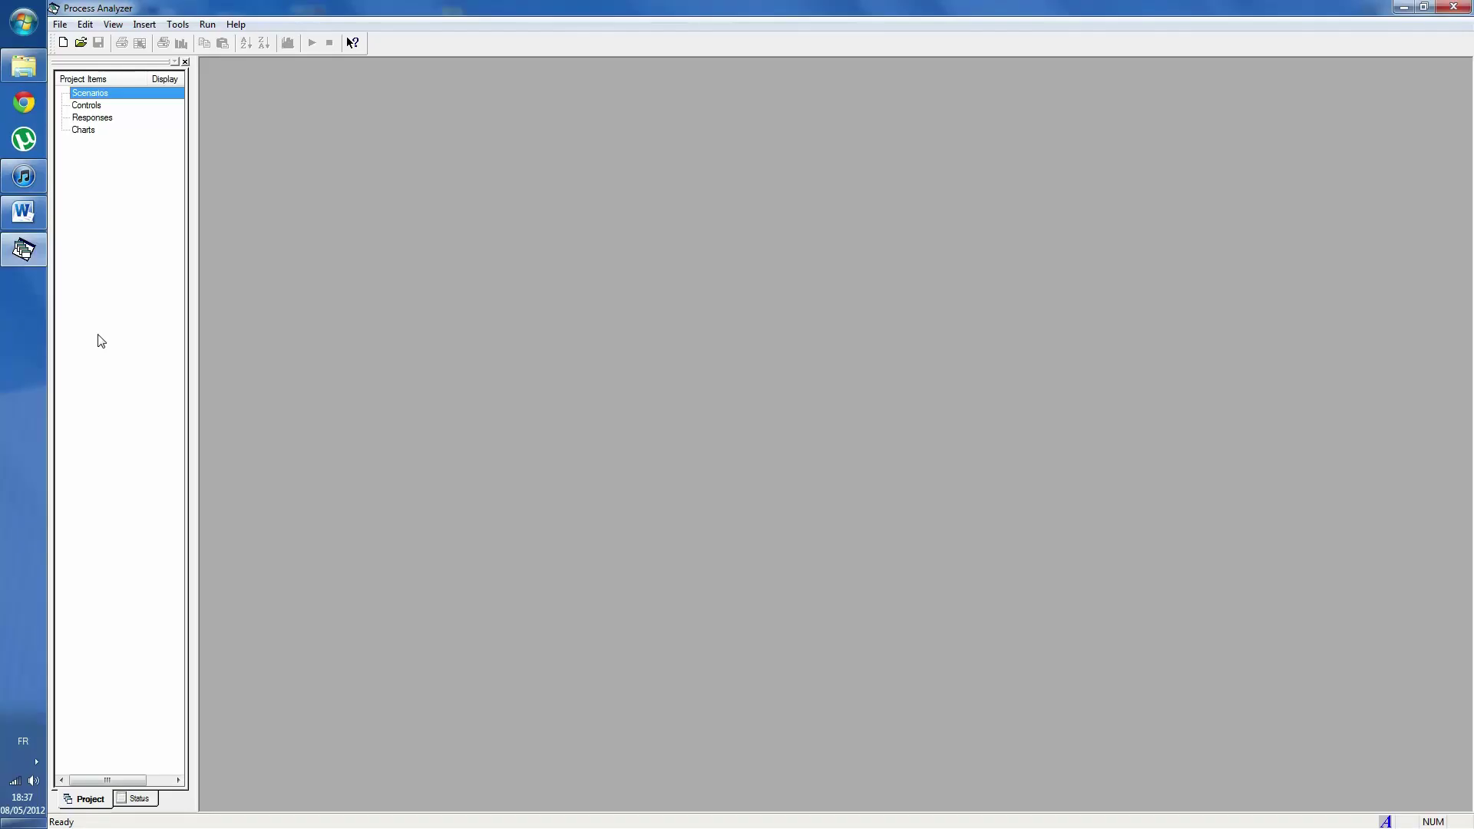
Create a new project with a scenario named 'Original' using the Emergency_Room.p program file.
left_click(64, 43)
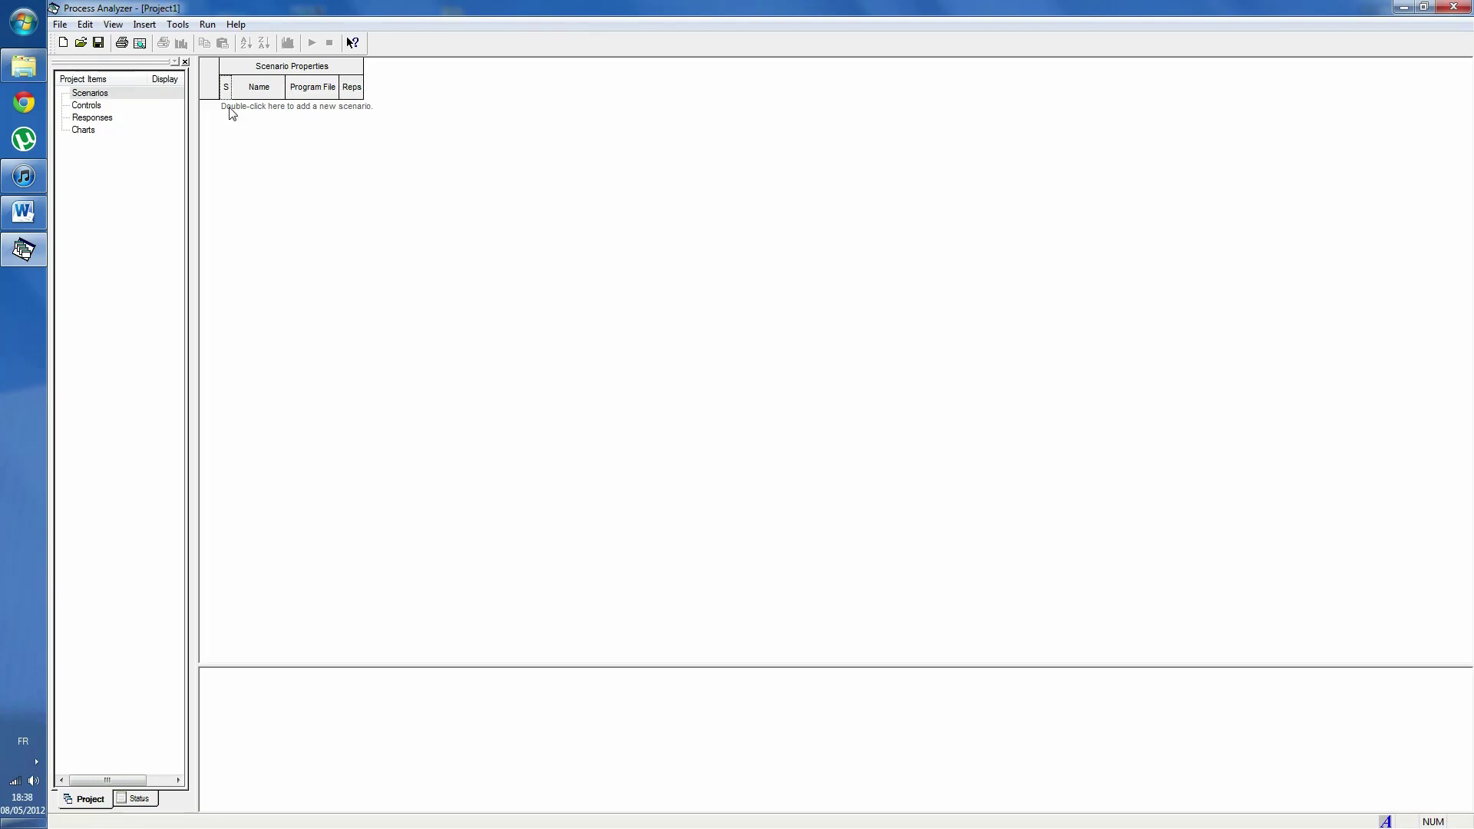
double_click(232, 114)
left_click(710, 353)
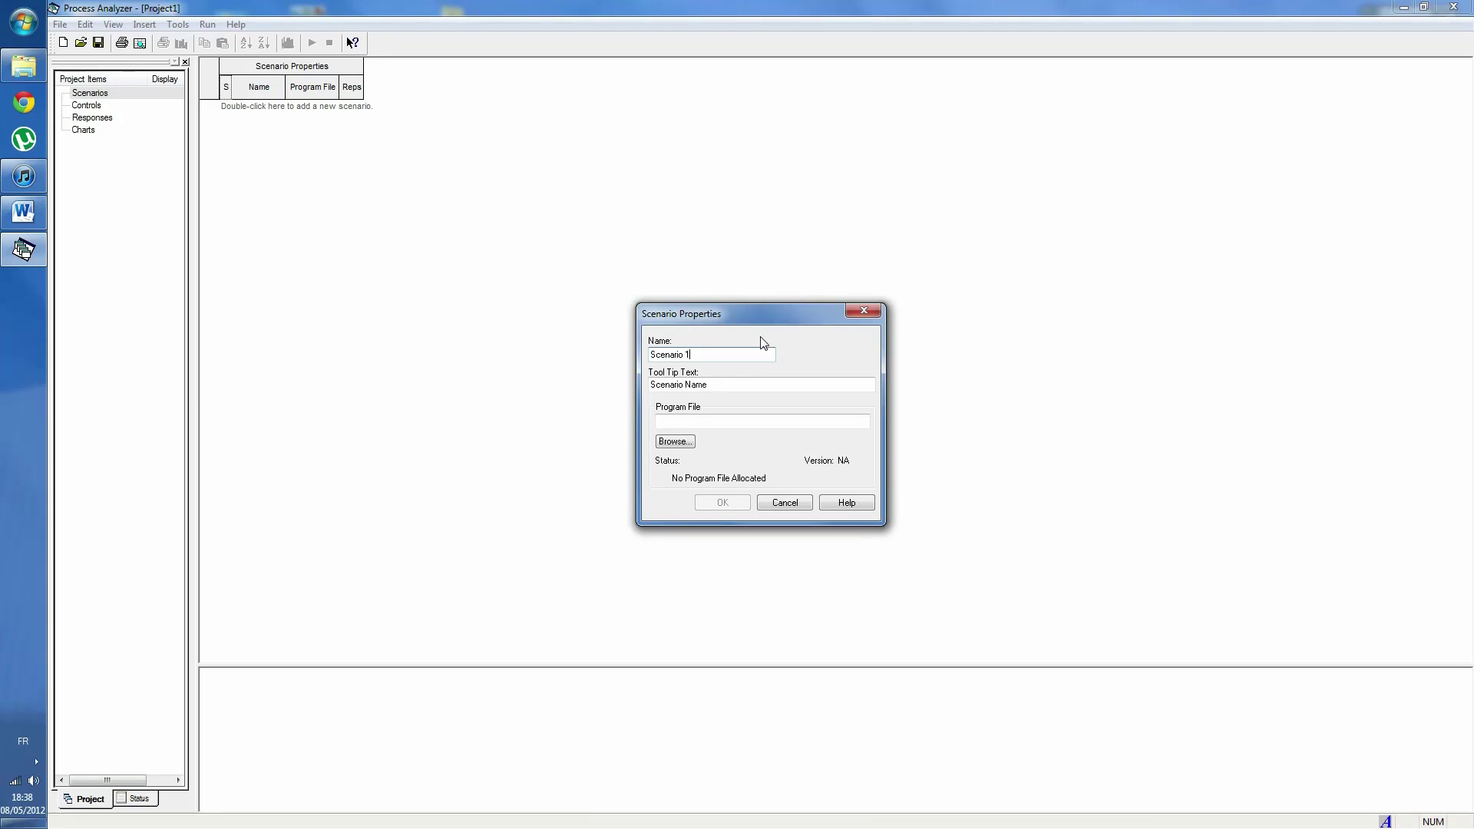
key("BackSpace")
key("BackSpace")
key("BackSpace")
key("BackSpace")
left_click(676, 443)
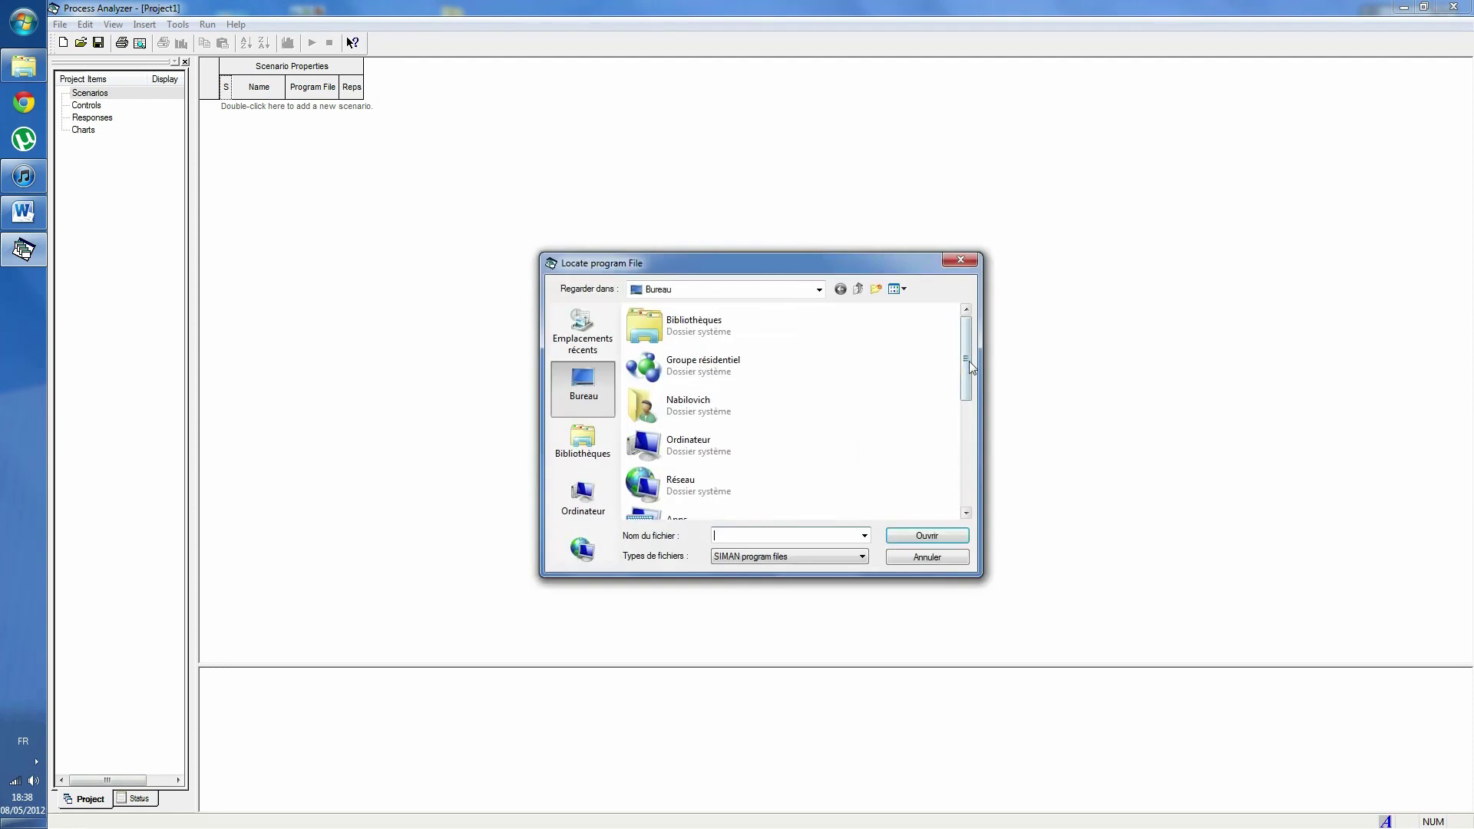
left_click_drag(960, 360, 959, 498)
double_click(697, 509)
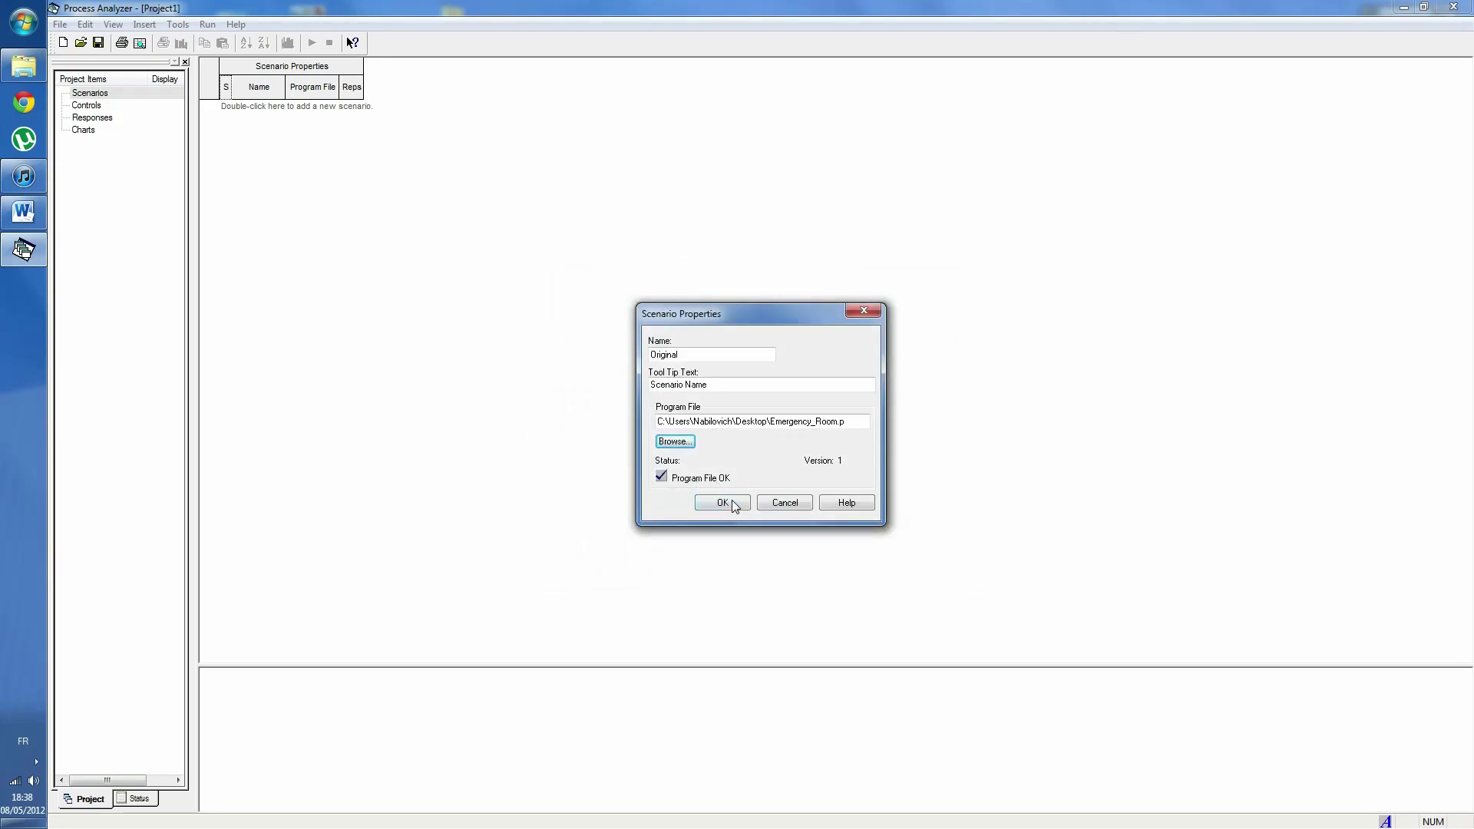
left_click(722, 503)
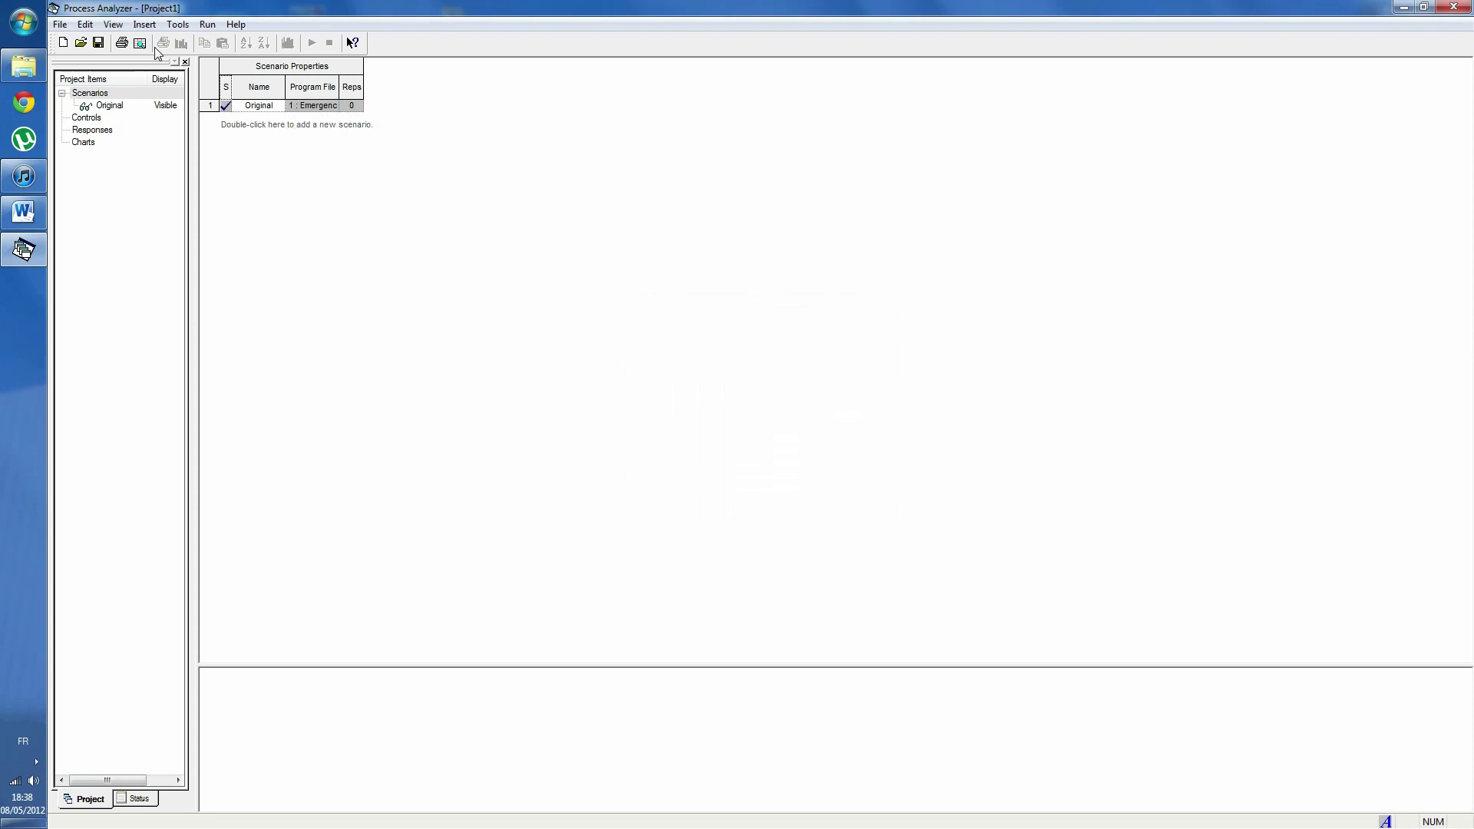
Insert the Doctor resource as a control column.
left_click(177, 23)
mouse_move(219, 35)
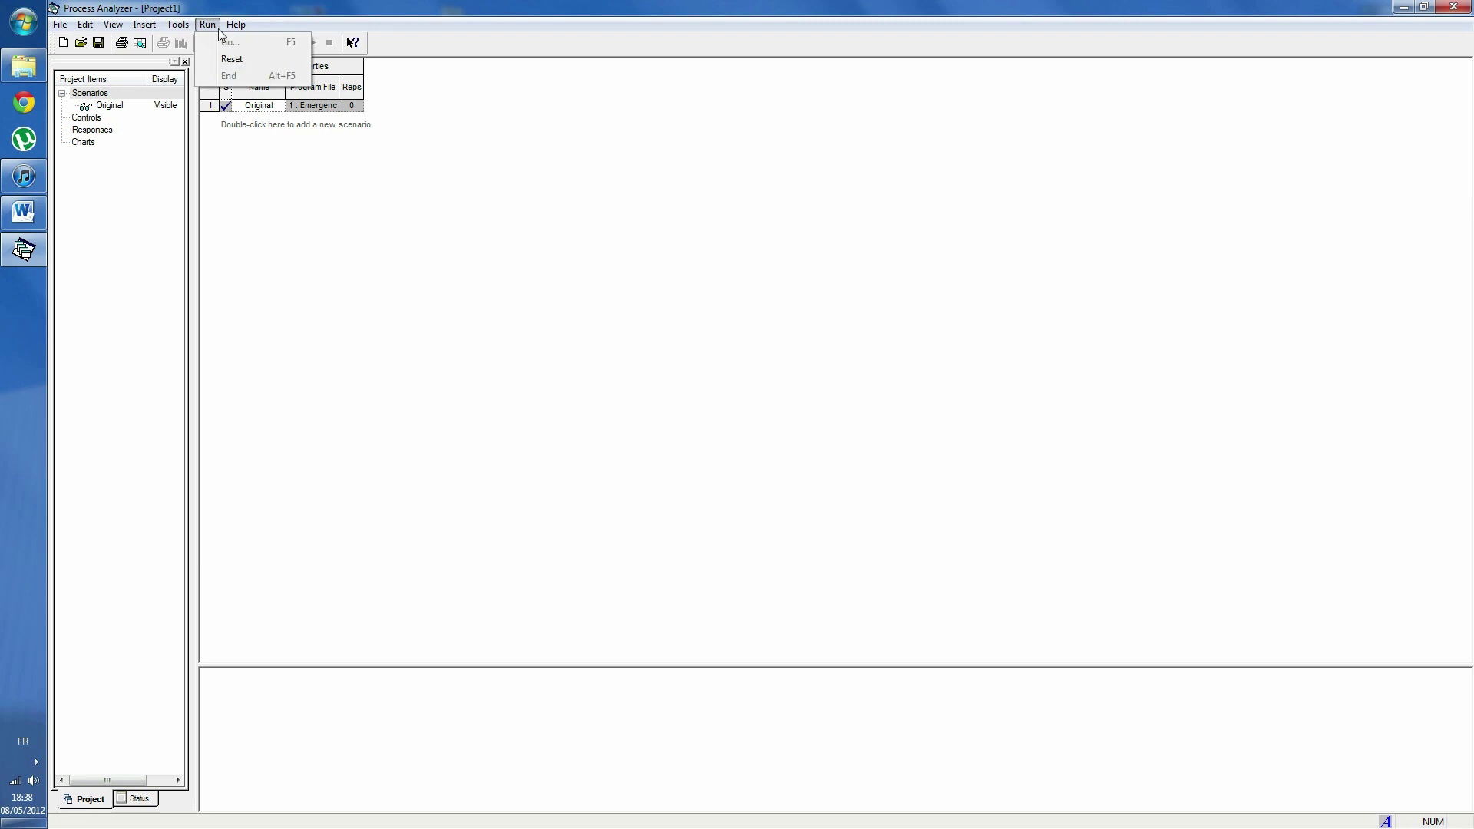
mouse_move(148, 29)
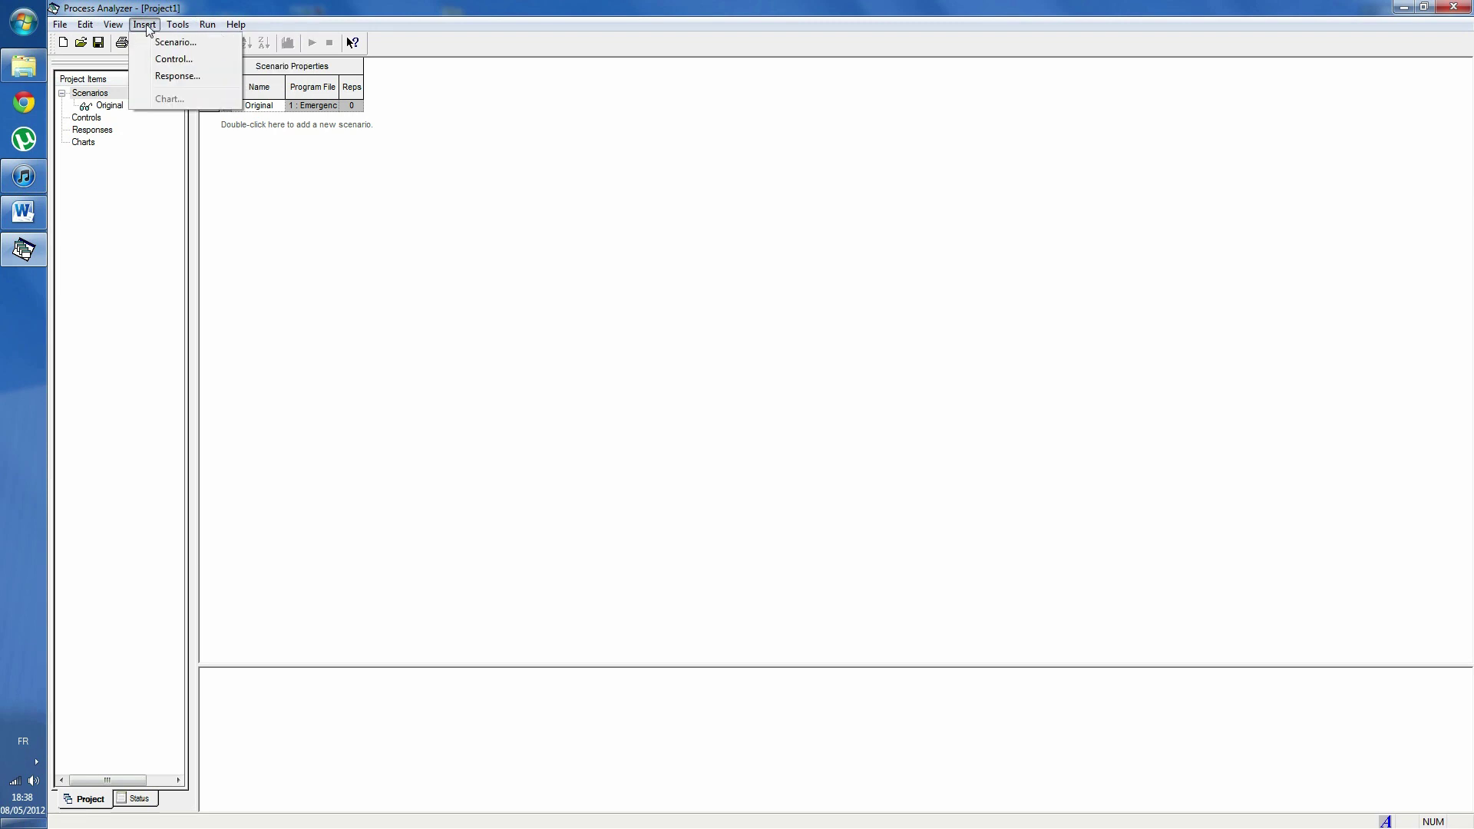
left_click(166, 65)
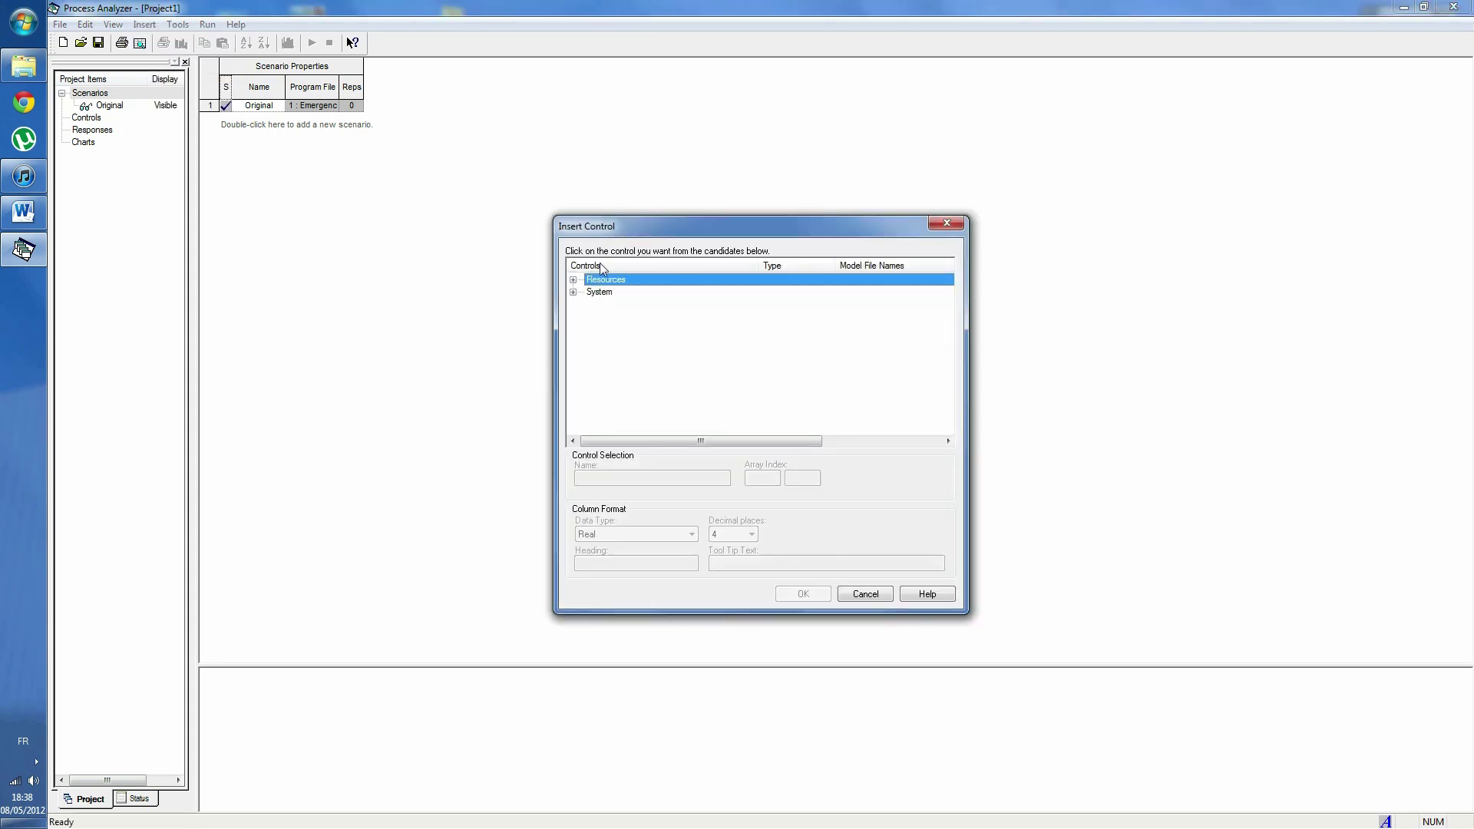
left_click(574, 281)
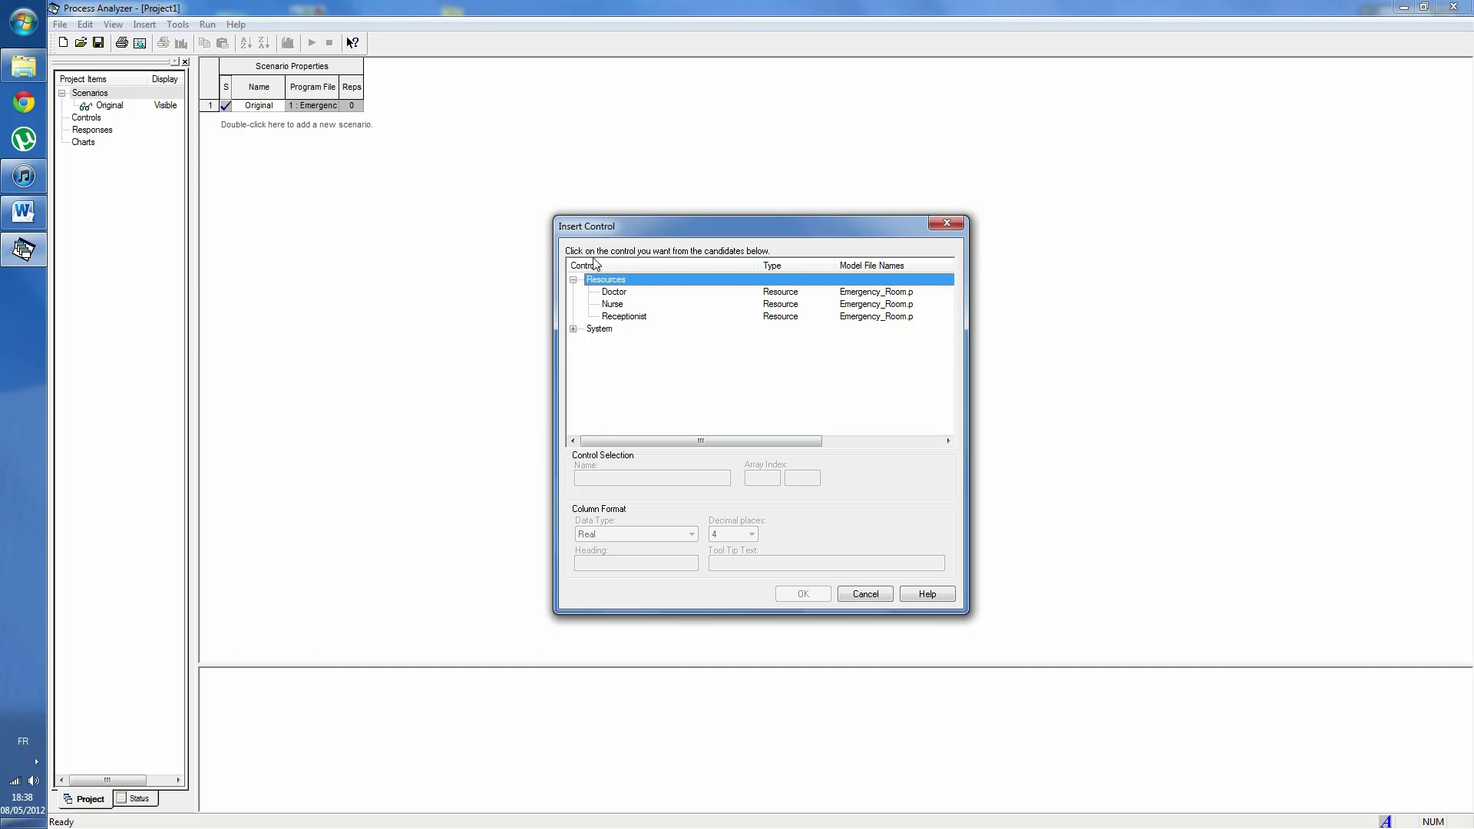
left_click(608, 293)
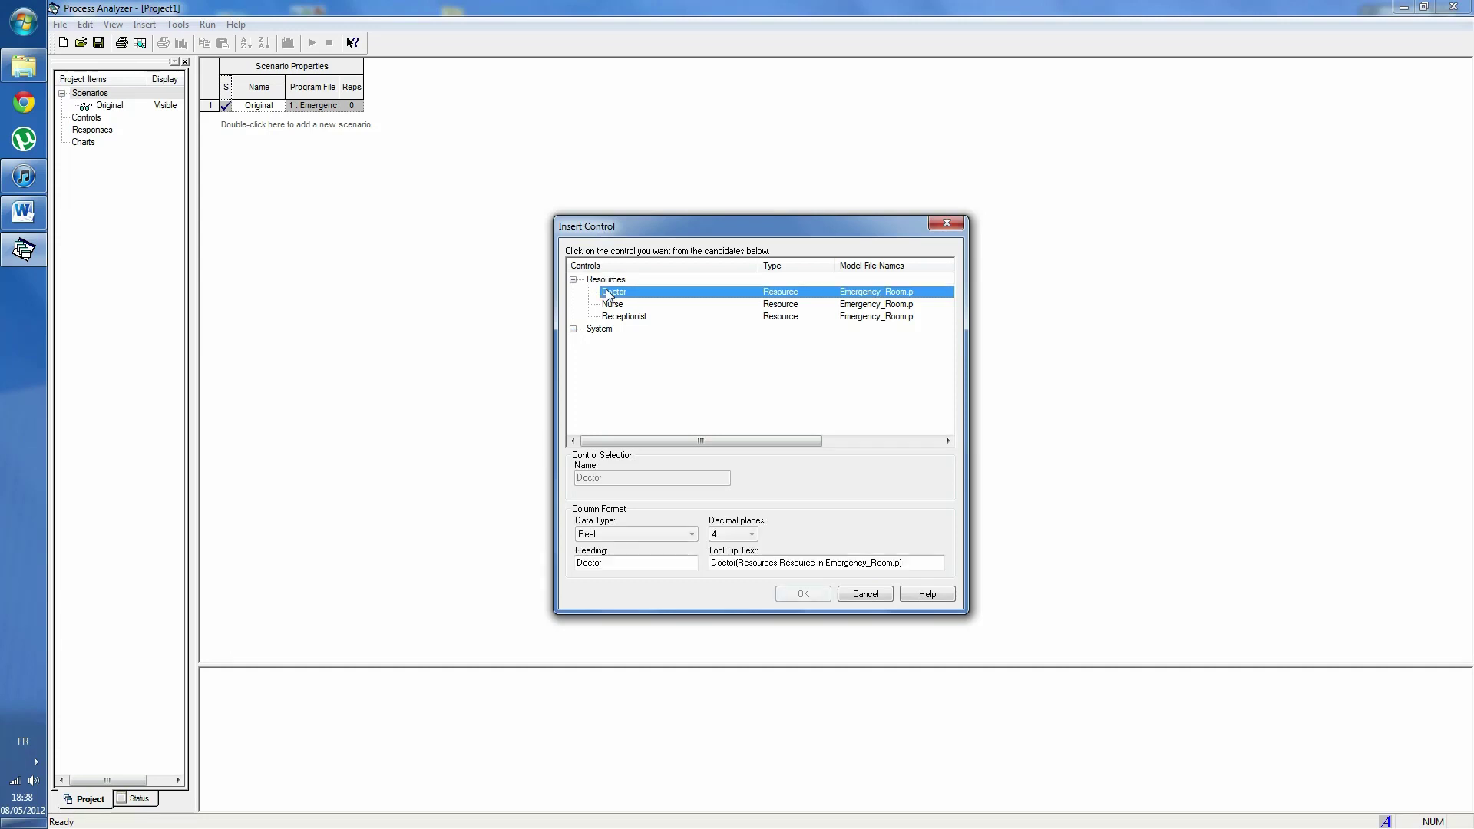
double_click(608, 294)
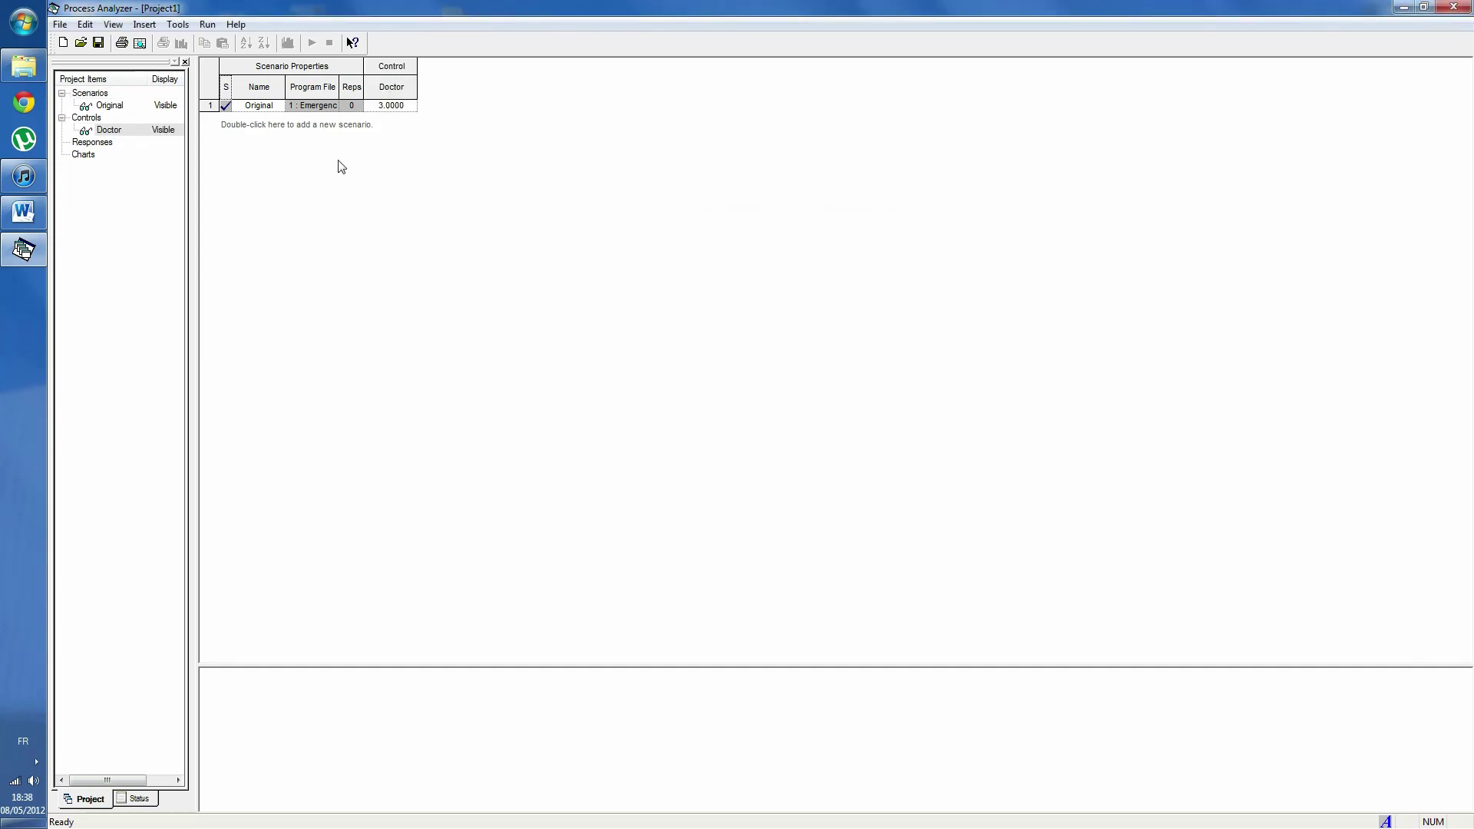
Insert the Nurse and Receptionist resources as control columns, then select the Original row.
left_click(144, 24)
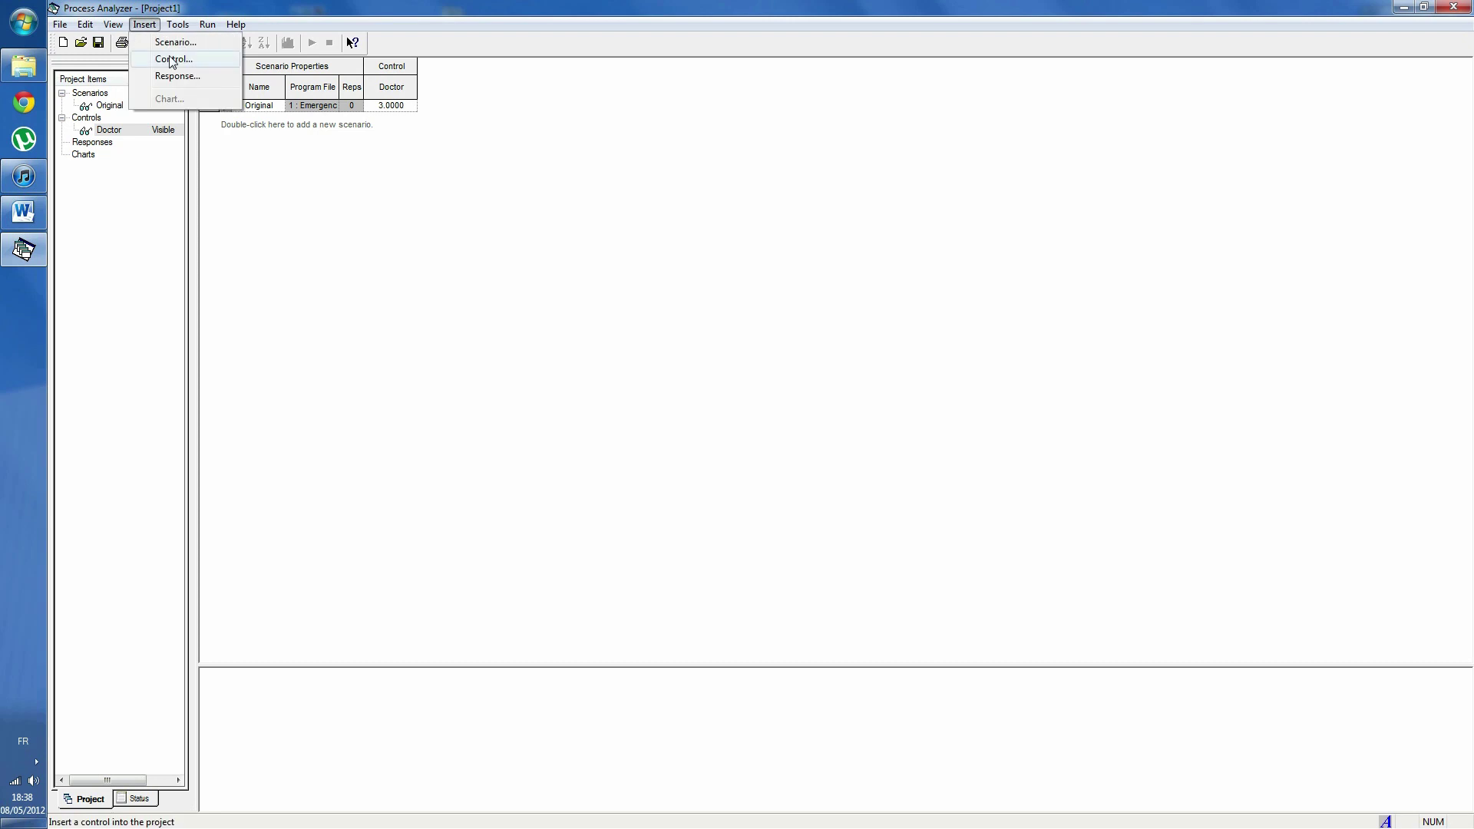
left_click(170, 56)
left_click(573, 280)
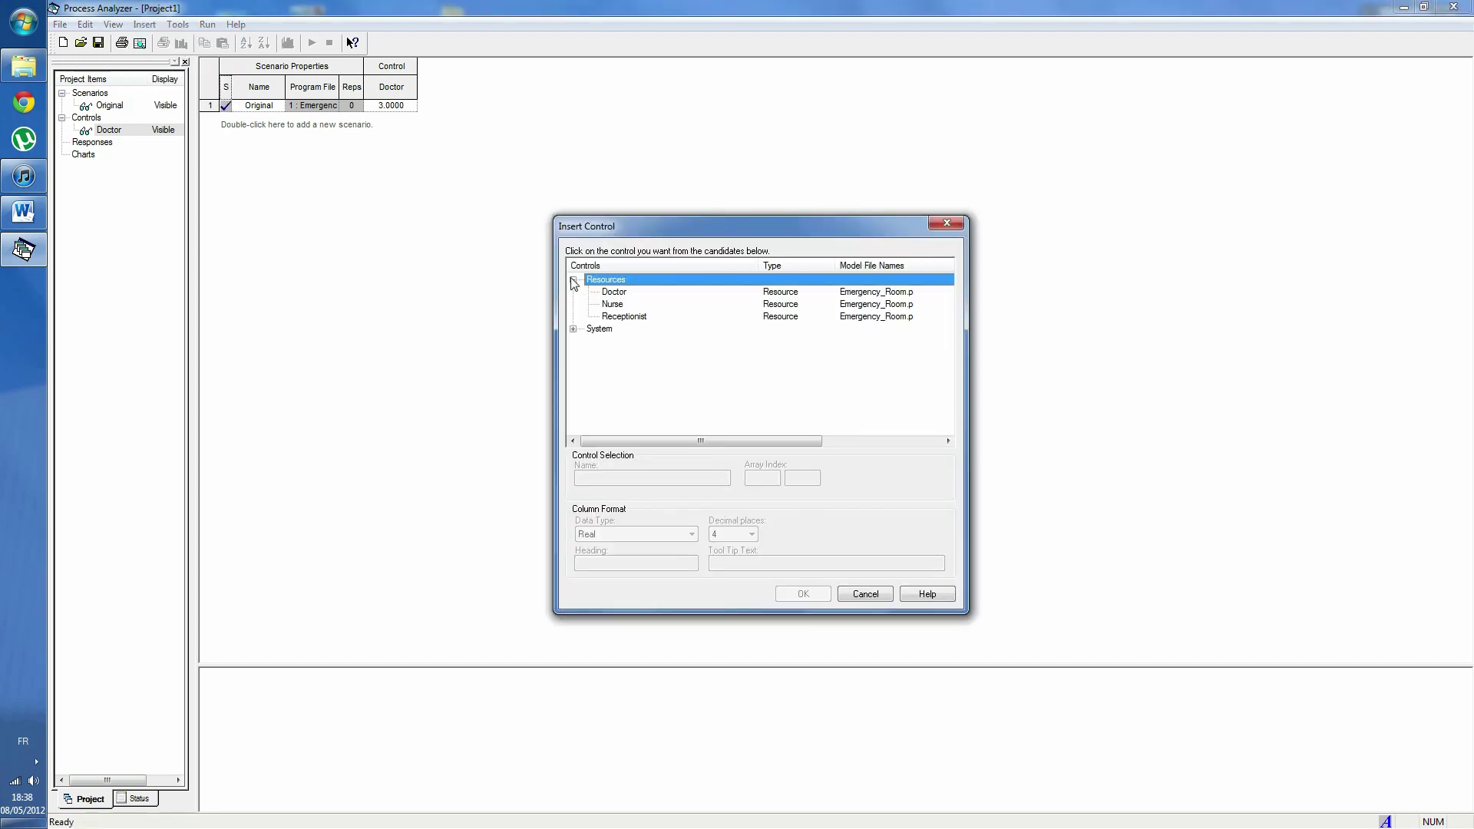
left_click(610, 306)
double_click(611, 305)
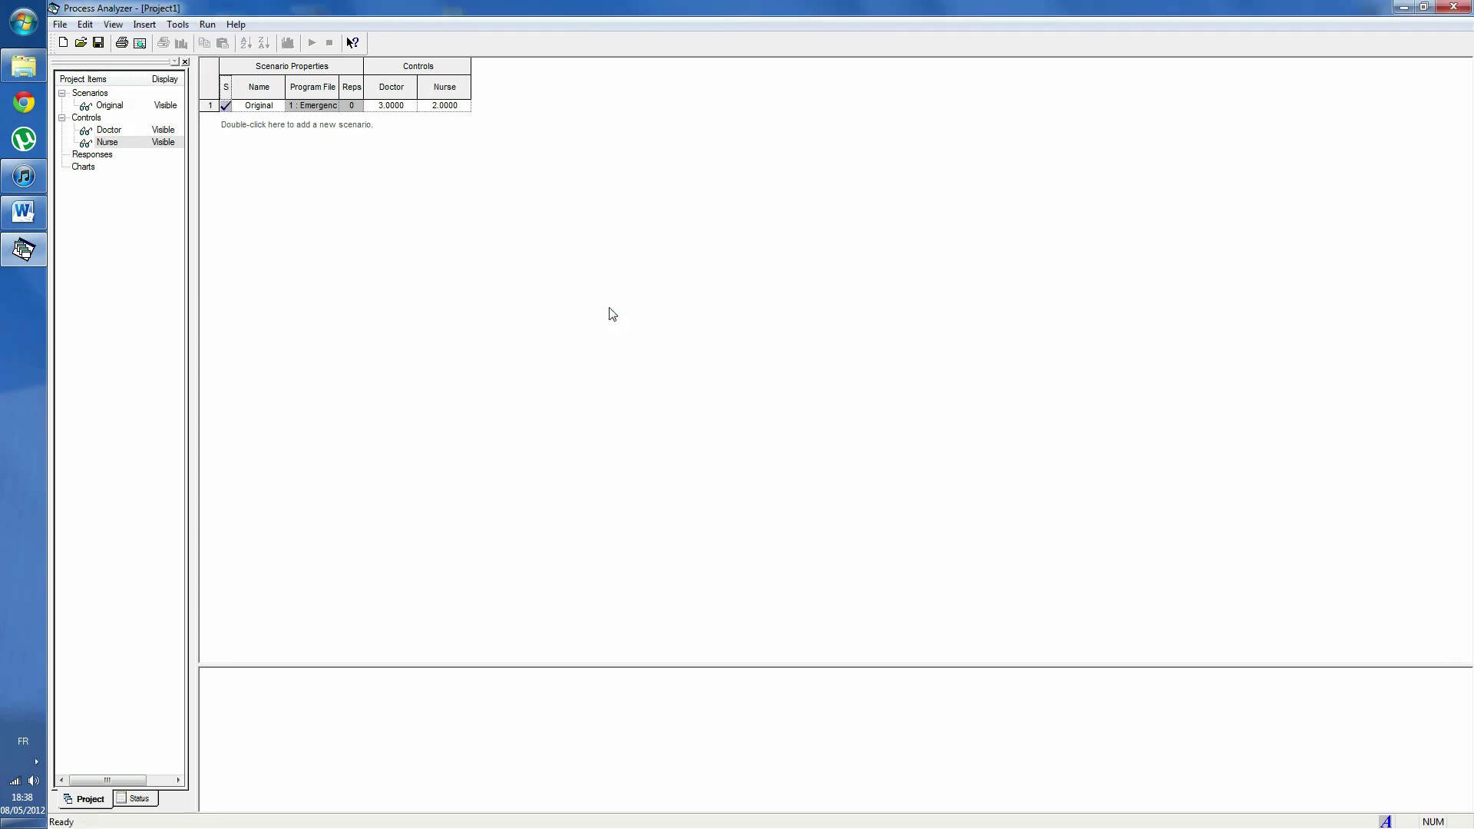
left_click(143, 24)
left_click(171, 56)
left_click(573, 280)
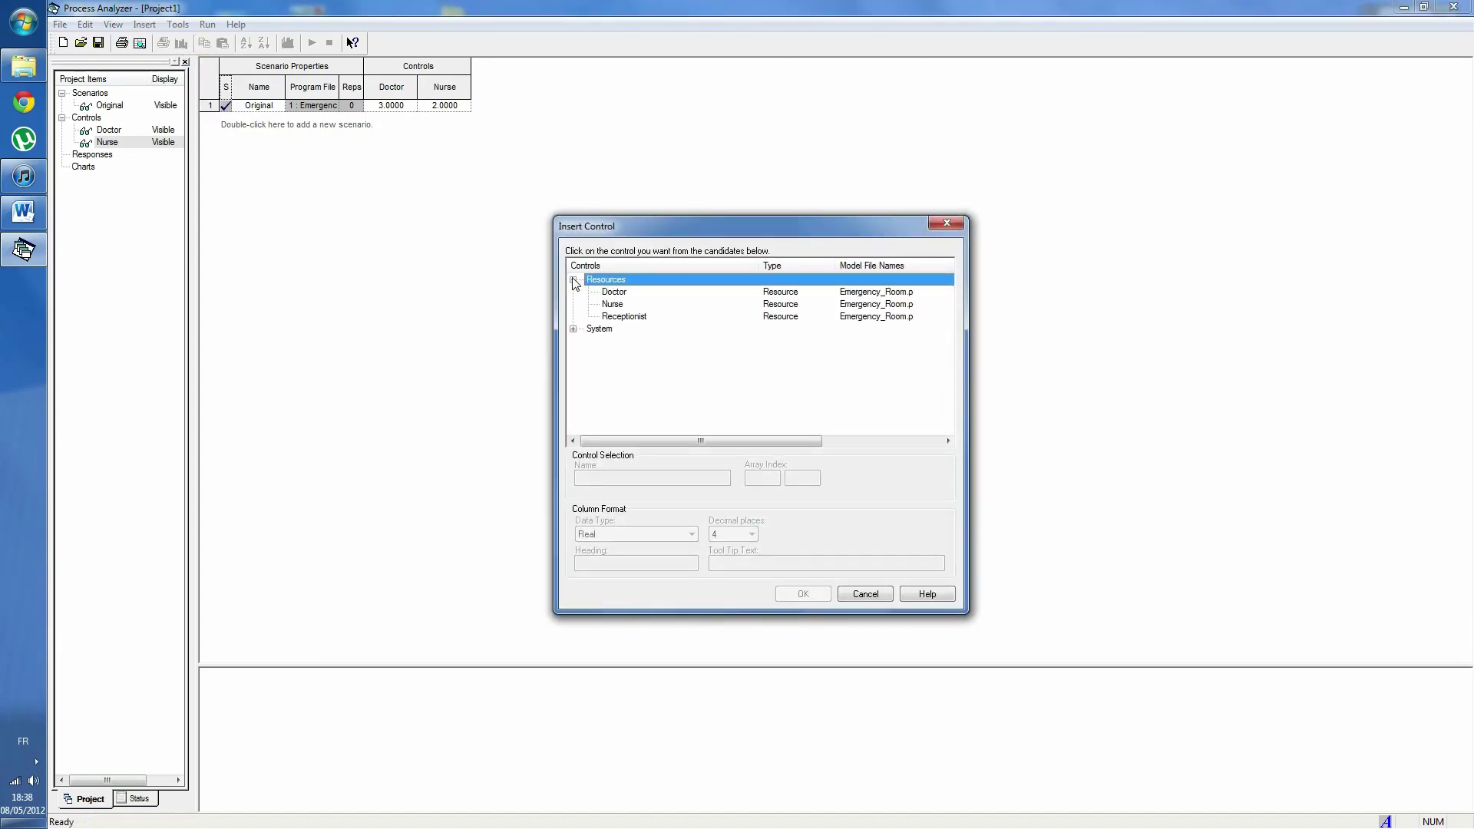
double_click(611, 317)
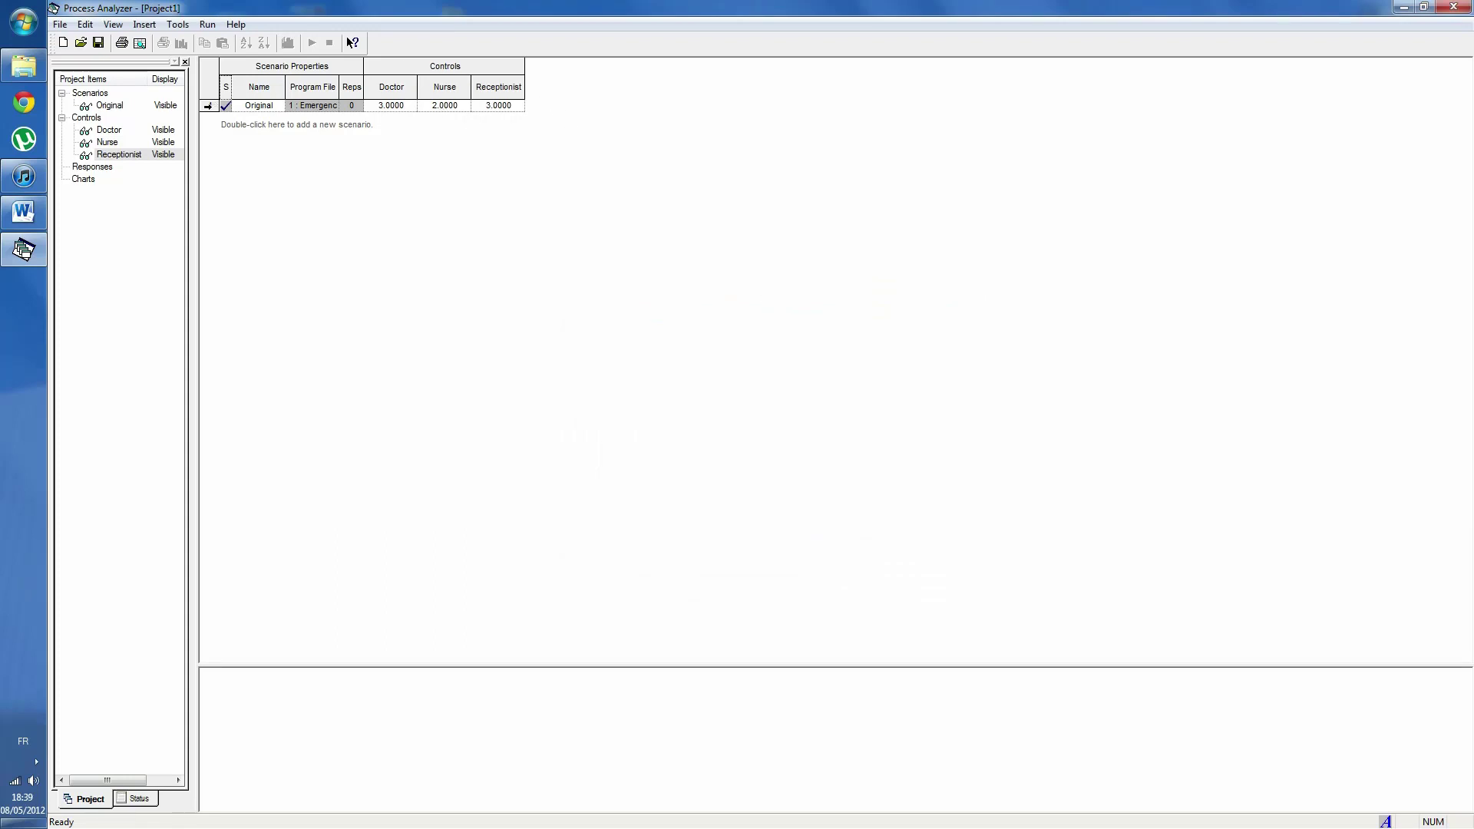
left_click(214, 105)
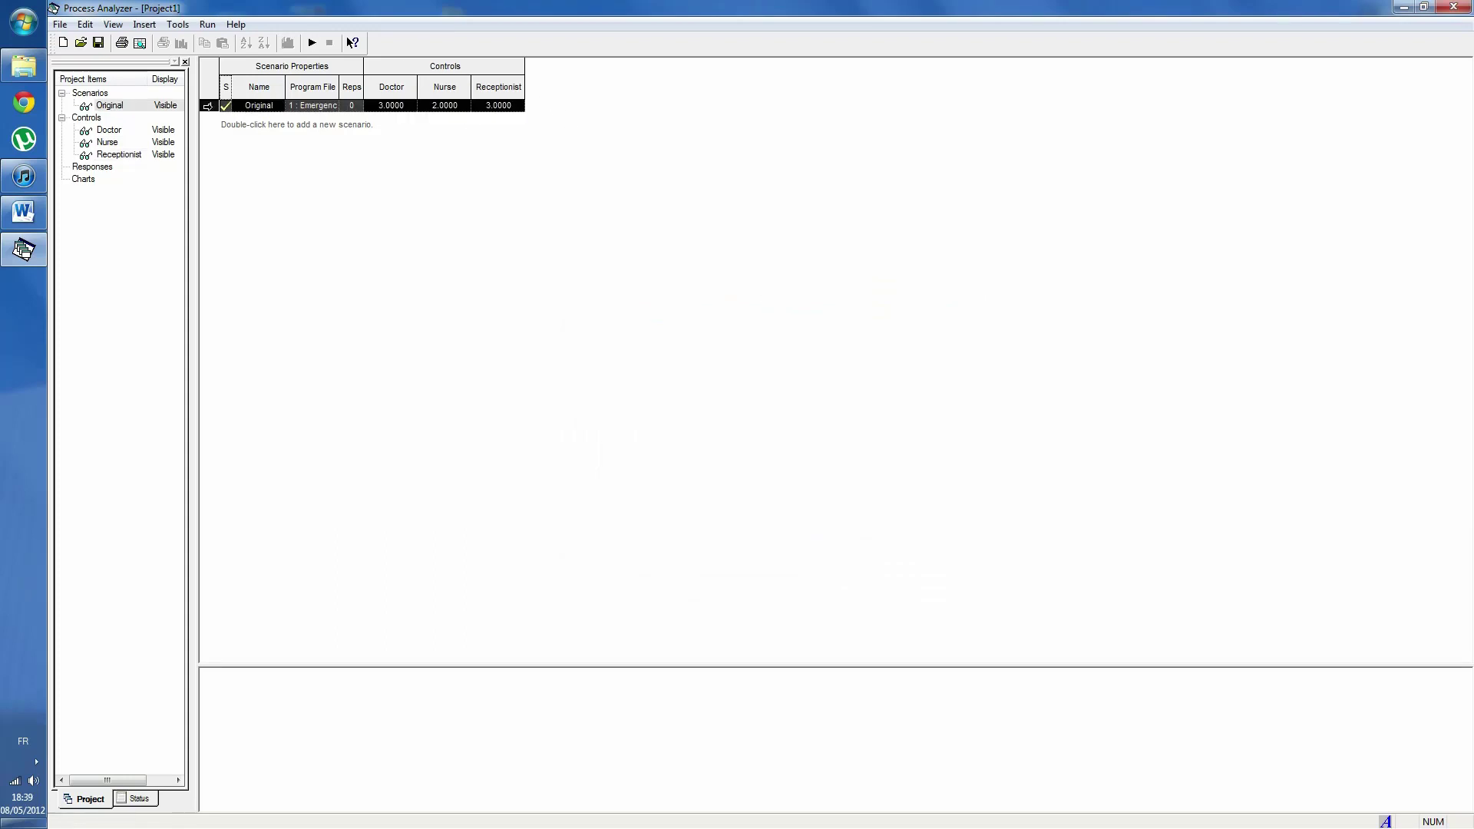
Duplicate the Original scenario, widen the Program File column, and set row 2's Doctor count to 2.
double_click(213, 105)
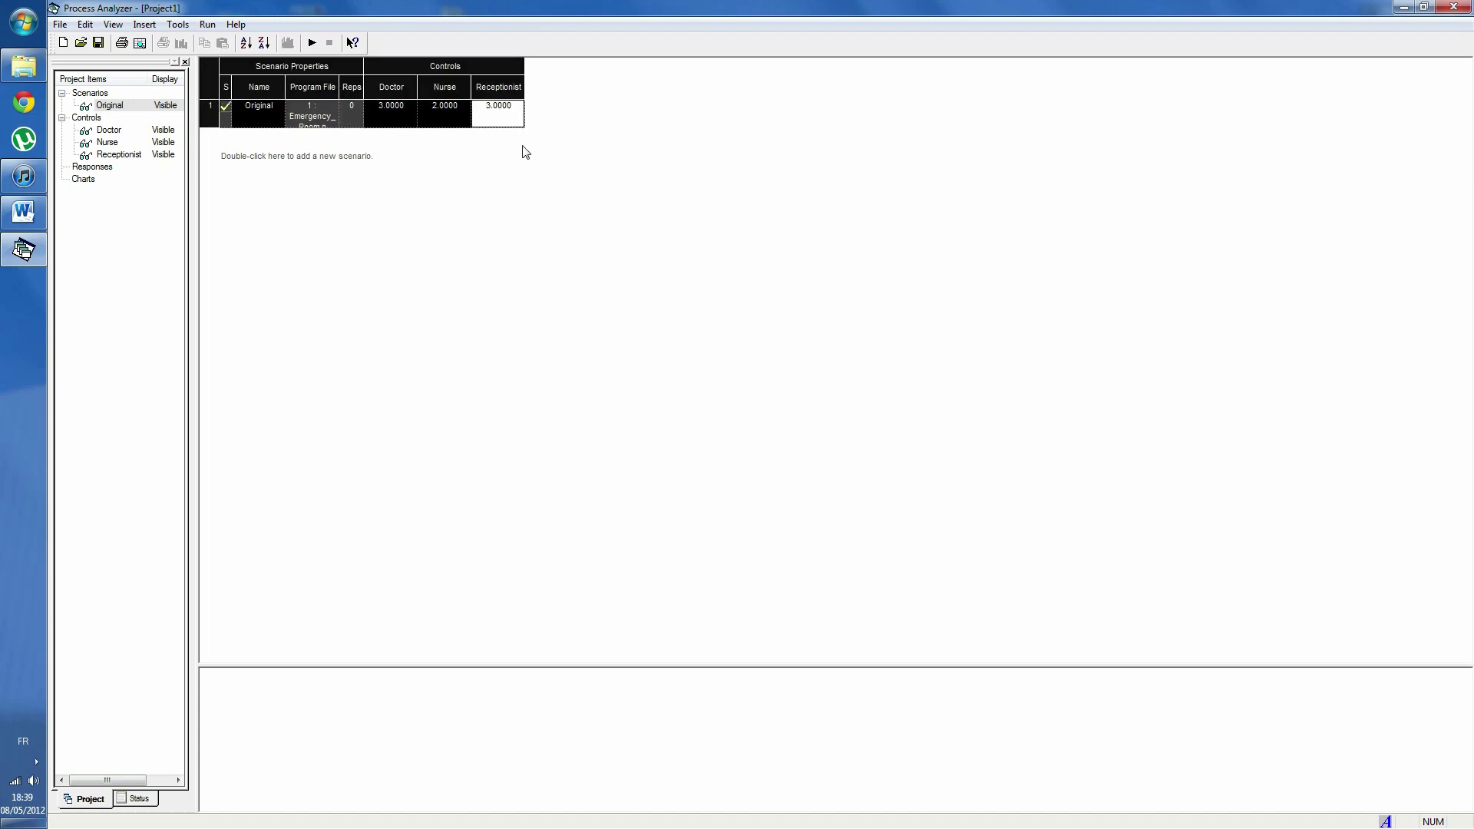
right_click(210, 115)
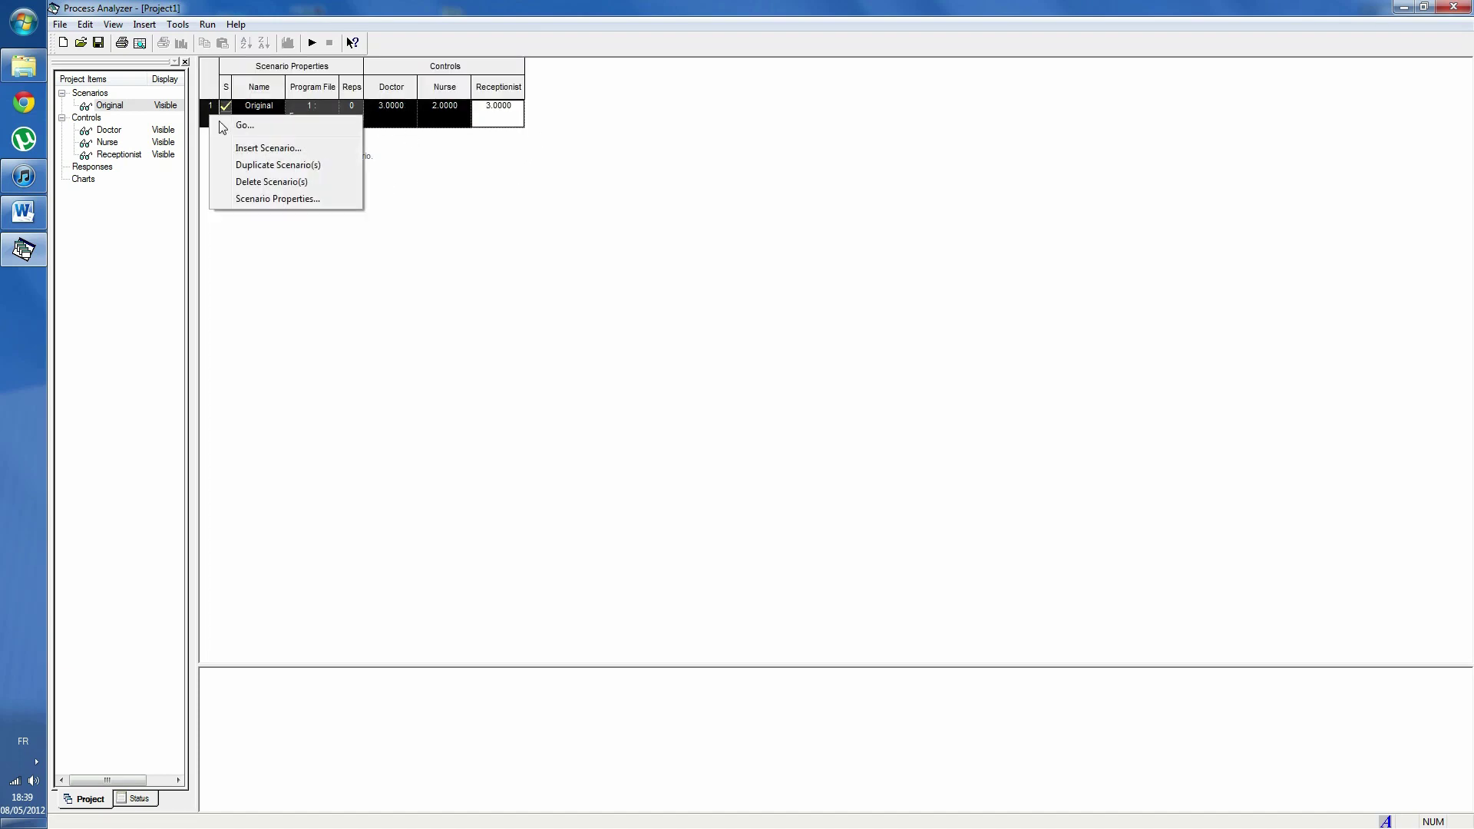
left_click(274, 171)
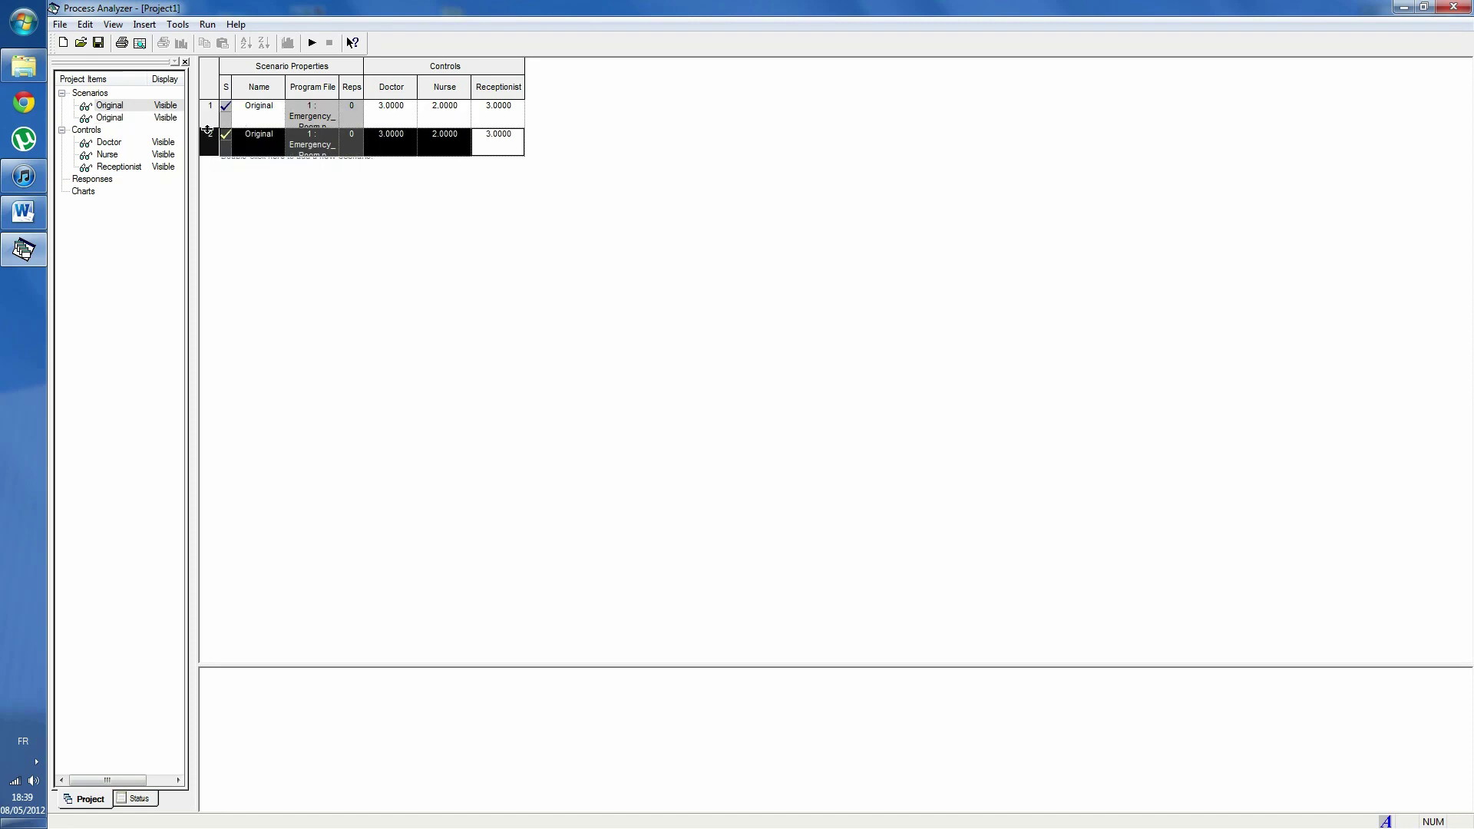
left_click_drag(206, 130, 207, 112)
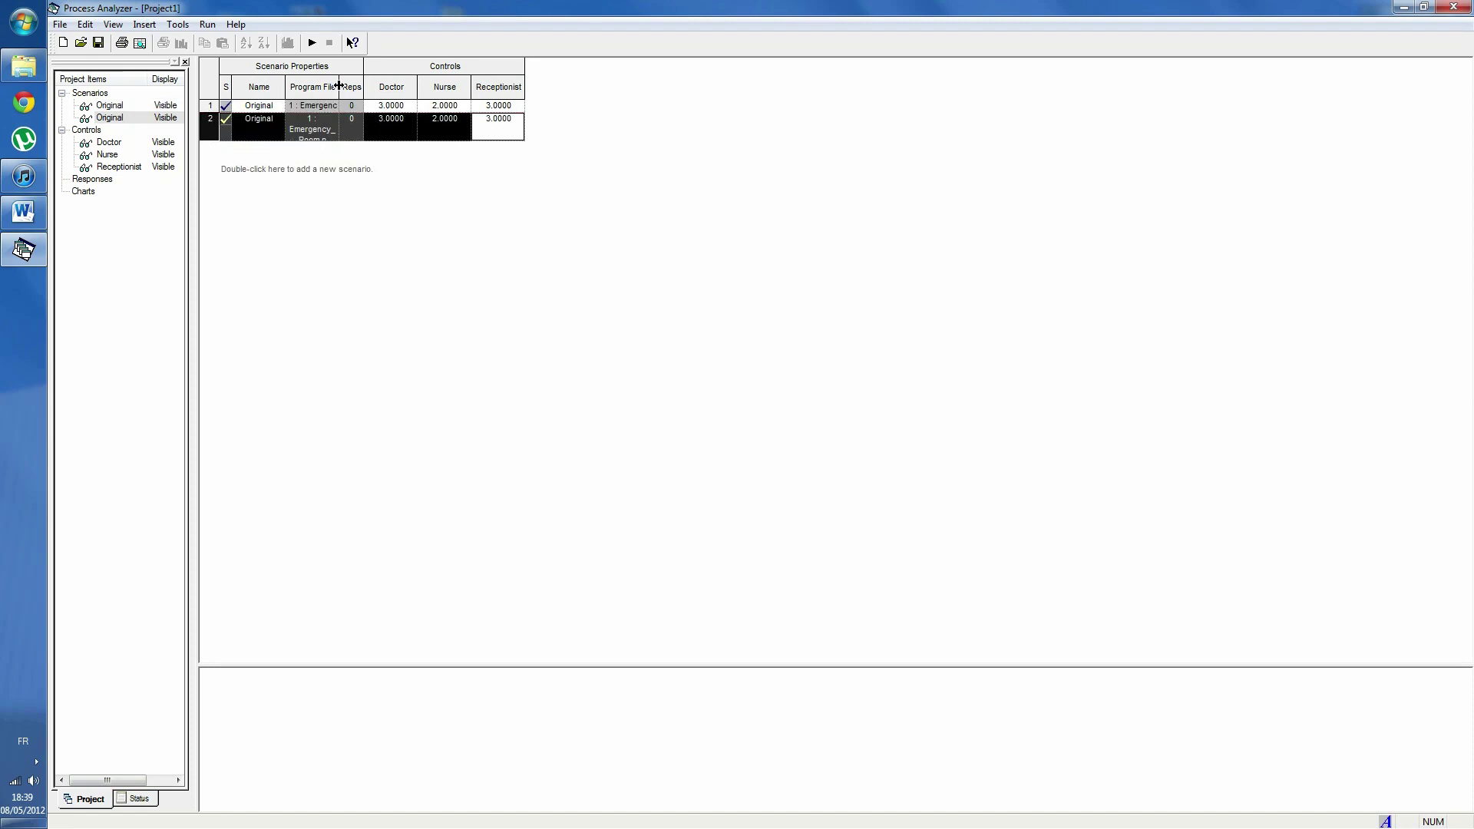
left_click_drag(338, 85, 404, 85)
key("Left")
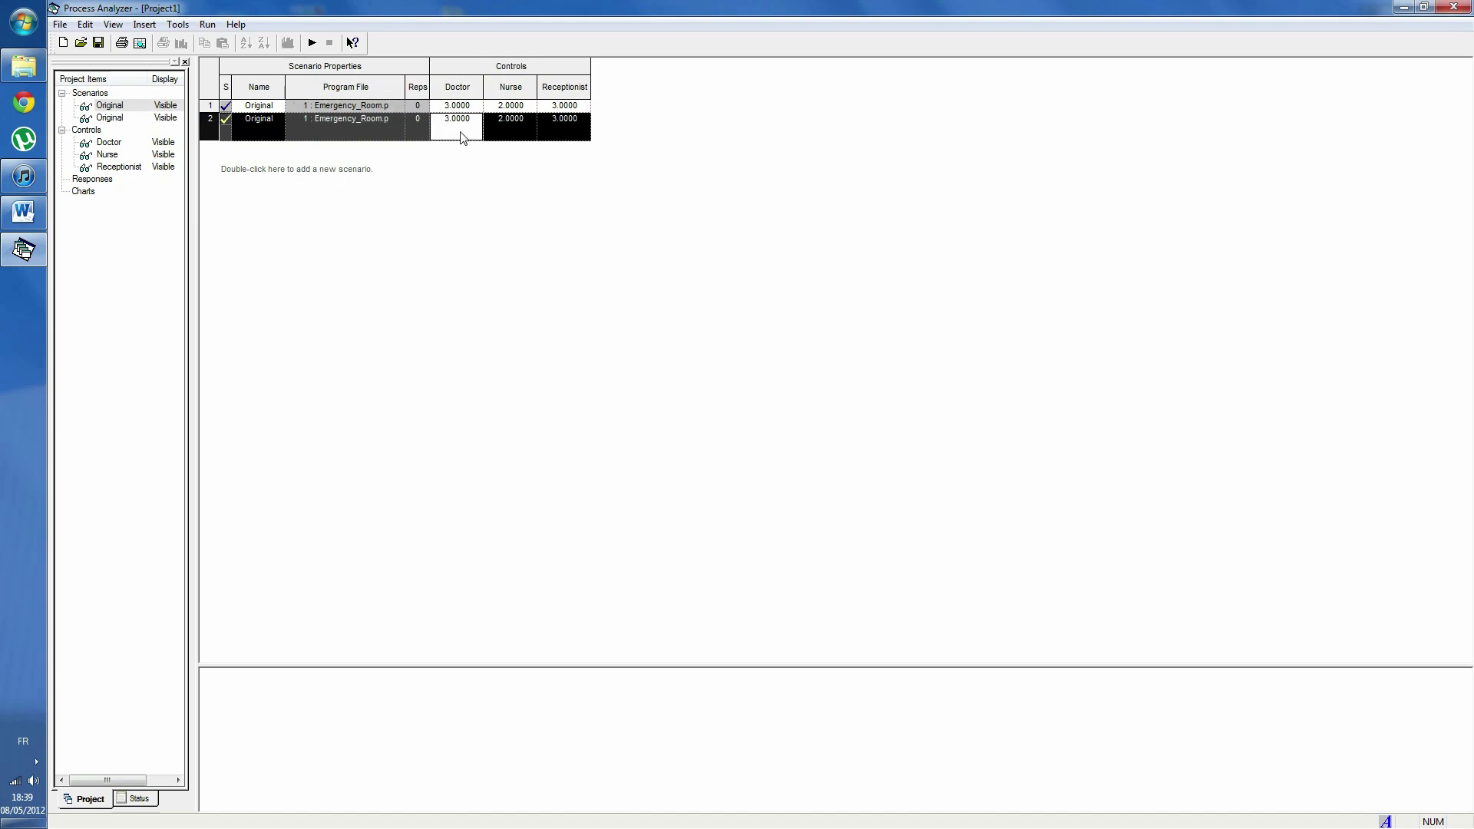
left_click(462, 134)
left_click(455, 124)
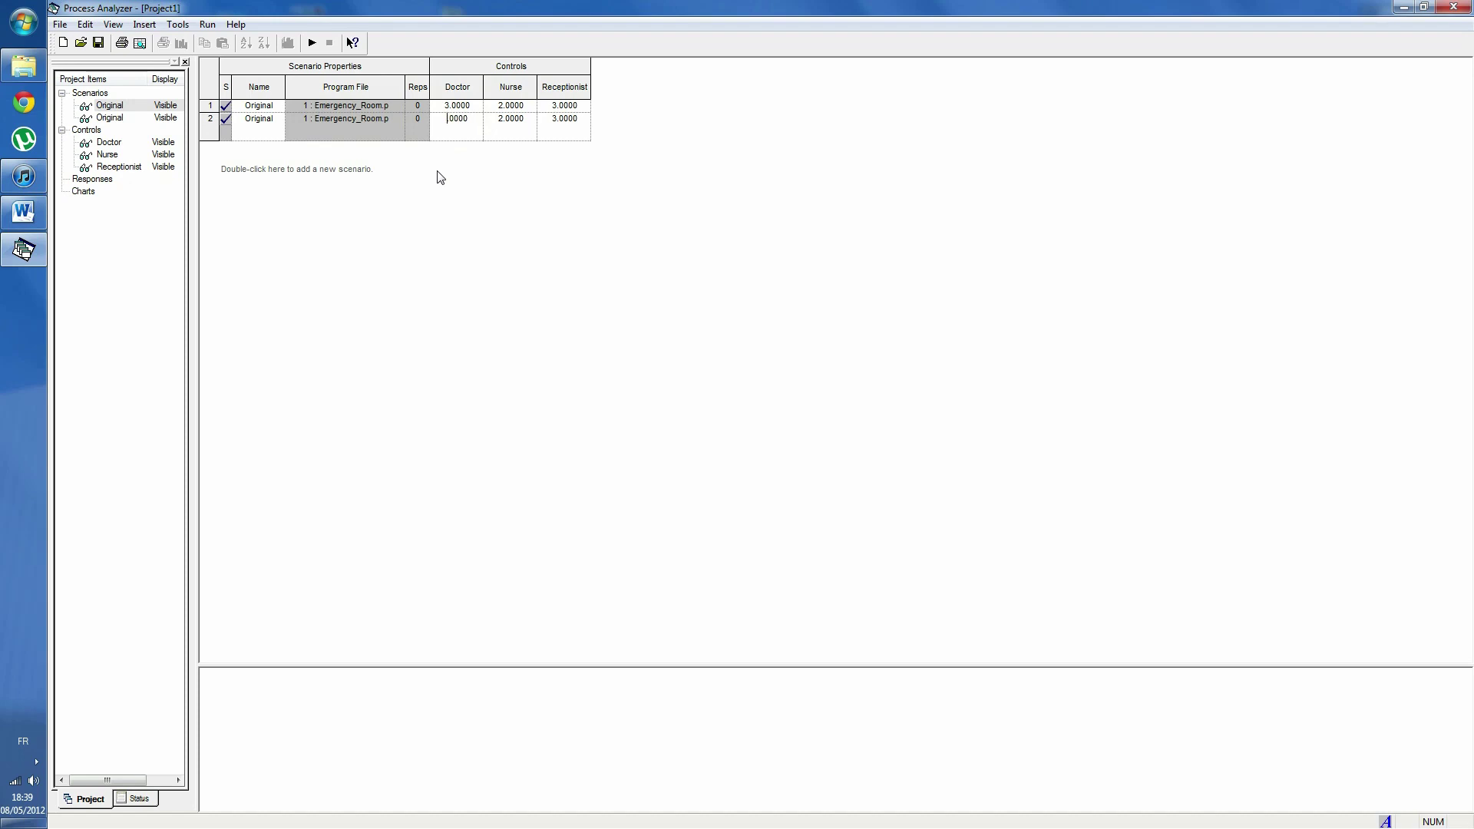
key("Return")
Duplicate scenario 2 and set row 3 to Doctor 4, Nurse 3, Receptionist 2.
left_click(209, 135)
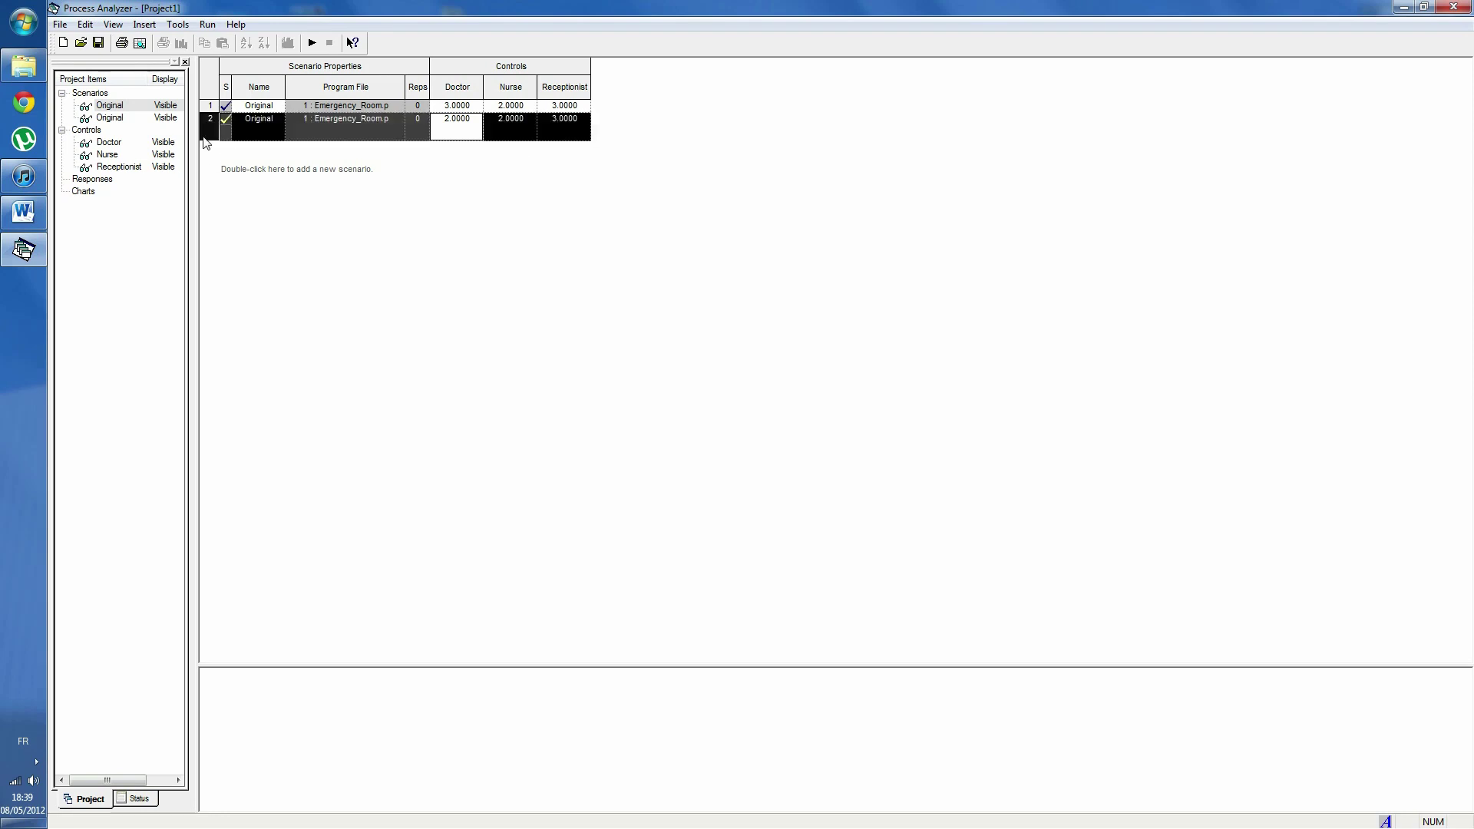
right_click(205, 136)
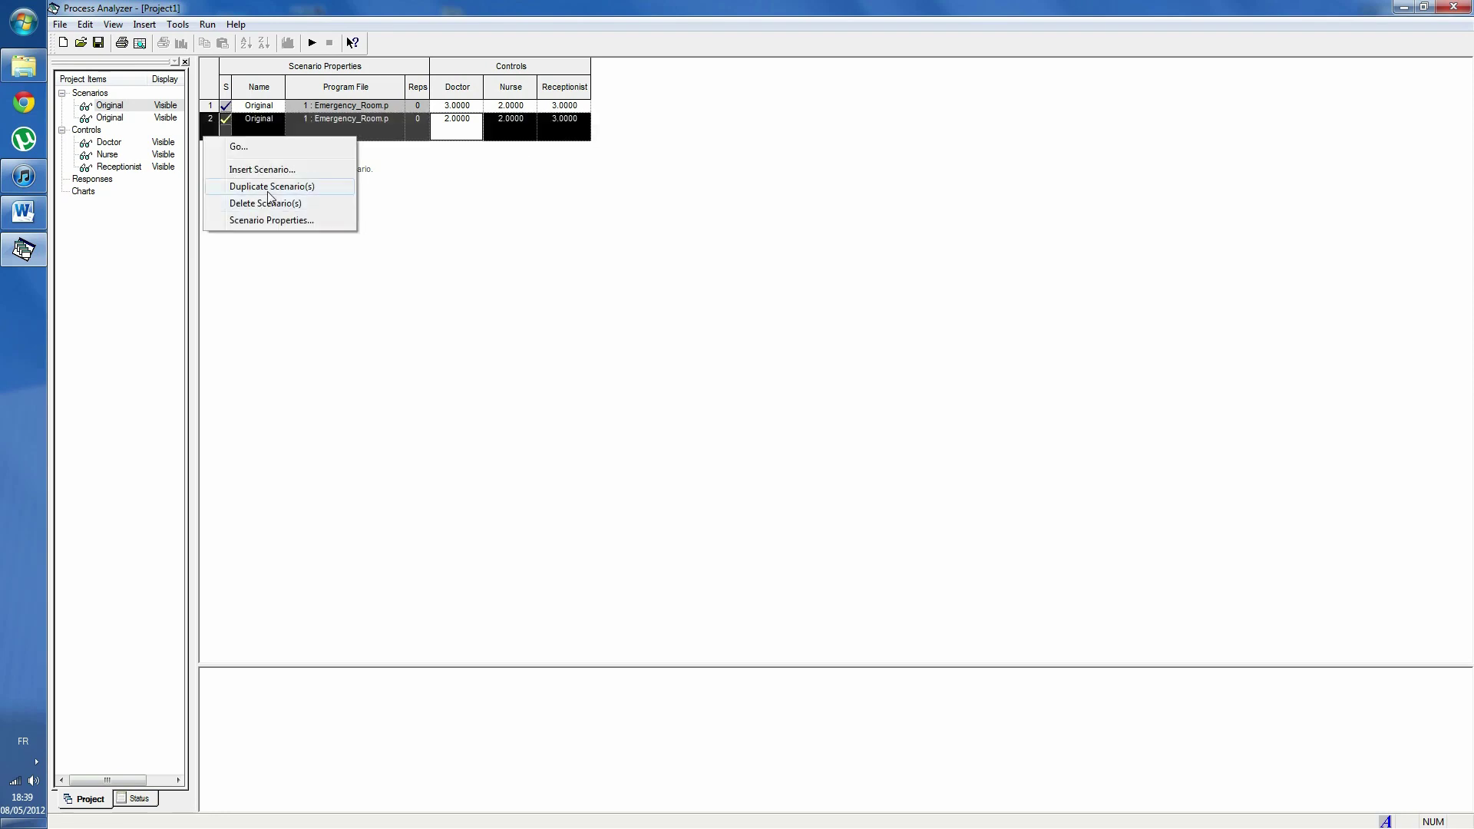
left_click(269, 188)
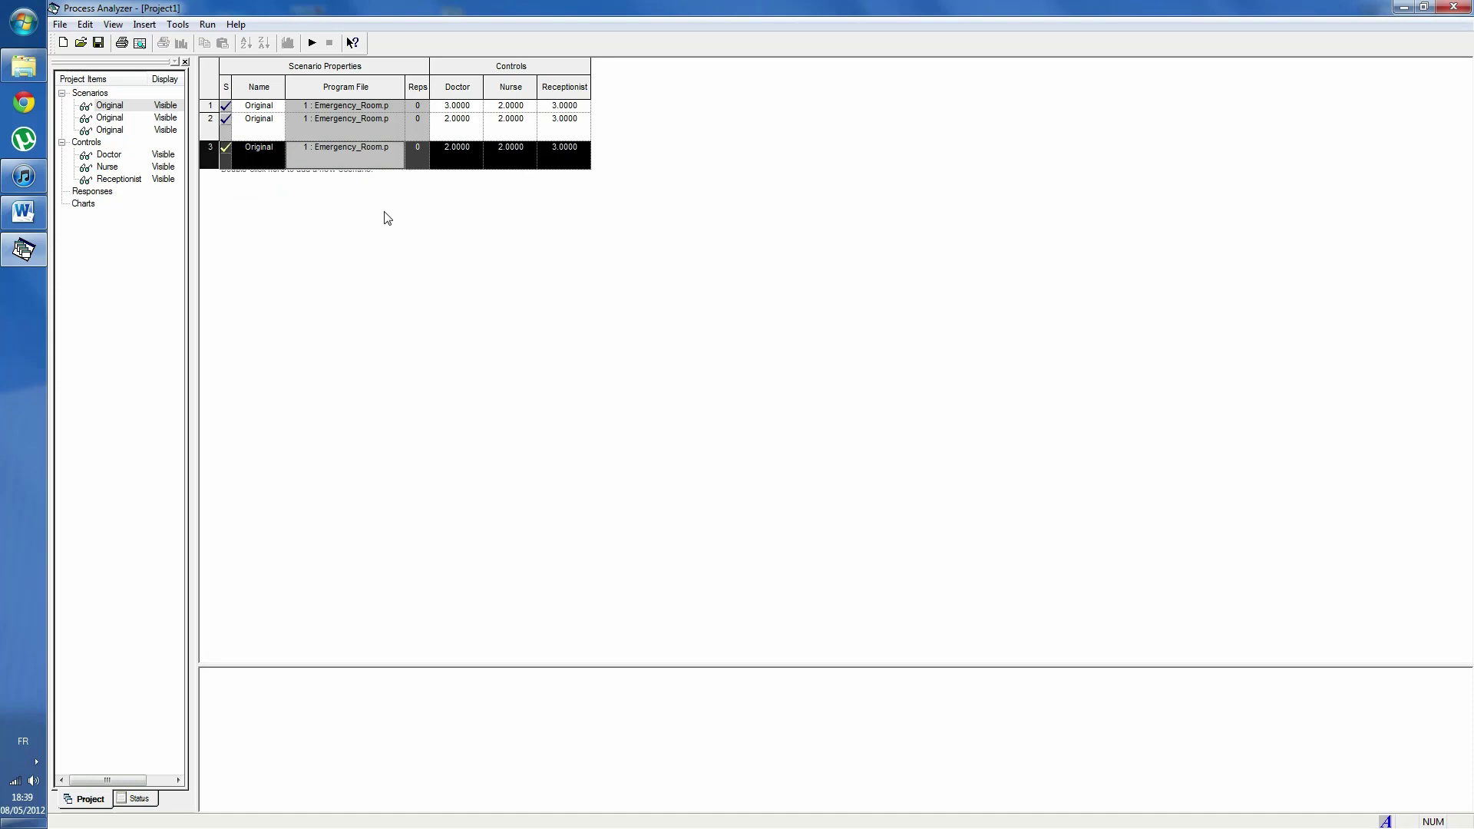
left_click(454, 151)
left_click(453, 150)
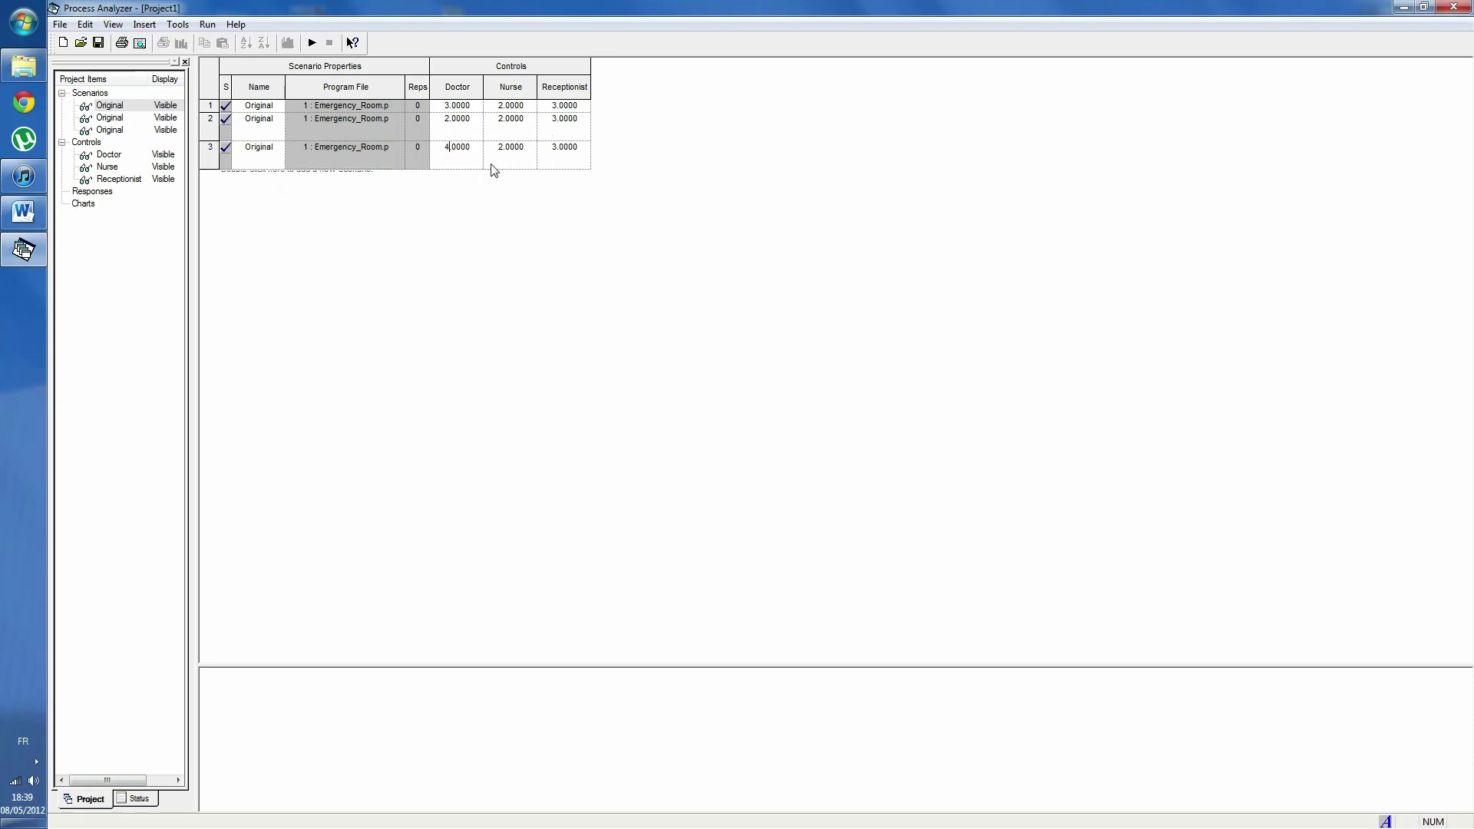
type("4.")
key("Return")
type("3.")
key("Return")
type("12.")
key("Return")
left_click(289, 165)
mouse_move(206, 167)
left_mouse_down()
mouse_move(205, 146)
mouse_move(205, 164)
left_mouse_up()
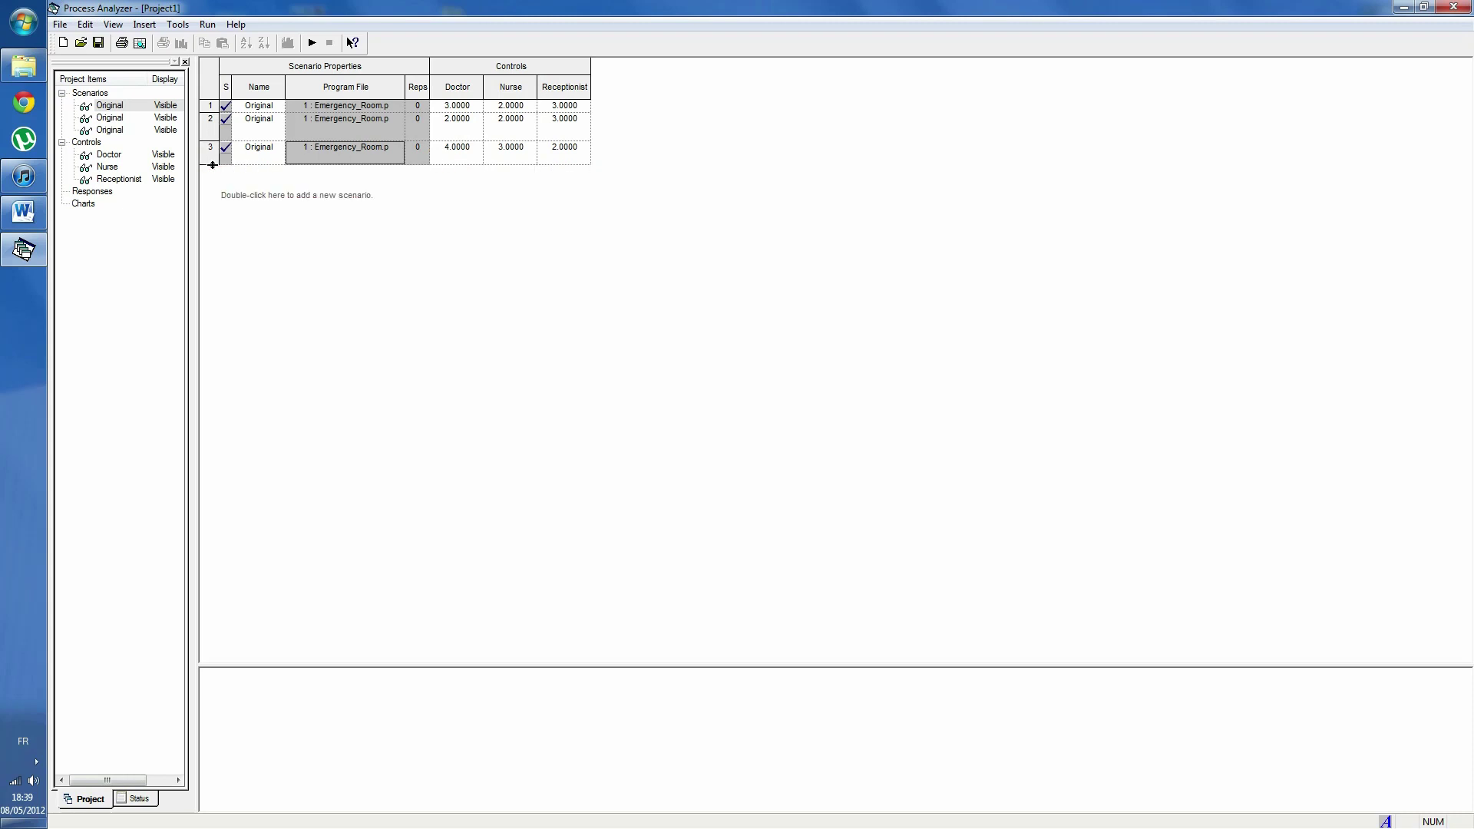
Duplicate scenario 3 as Doctor 2, Nurse 5, Receptionist 5, then add a default new scenario.
left_click(235, 197)
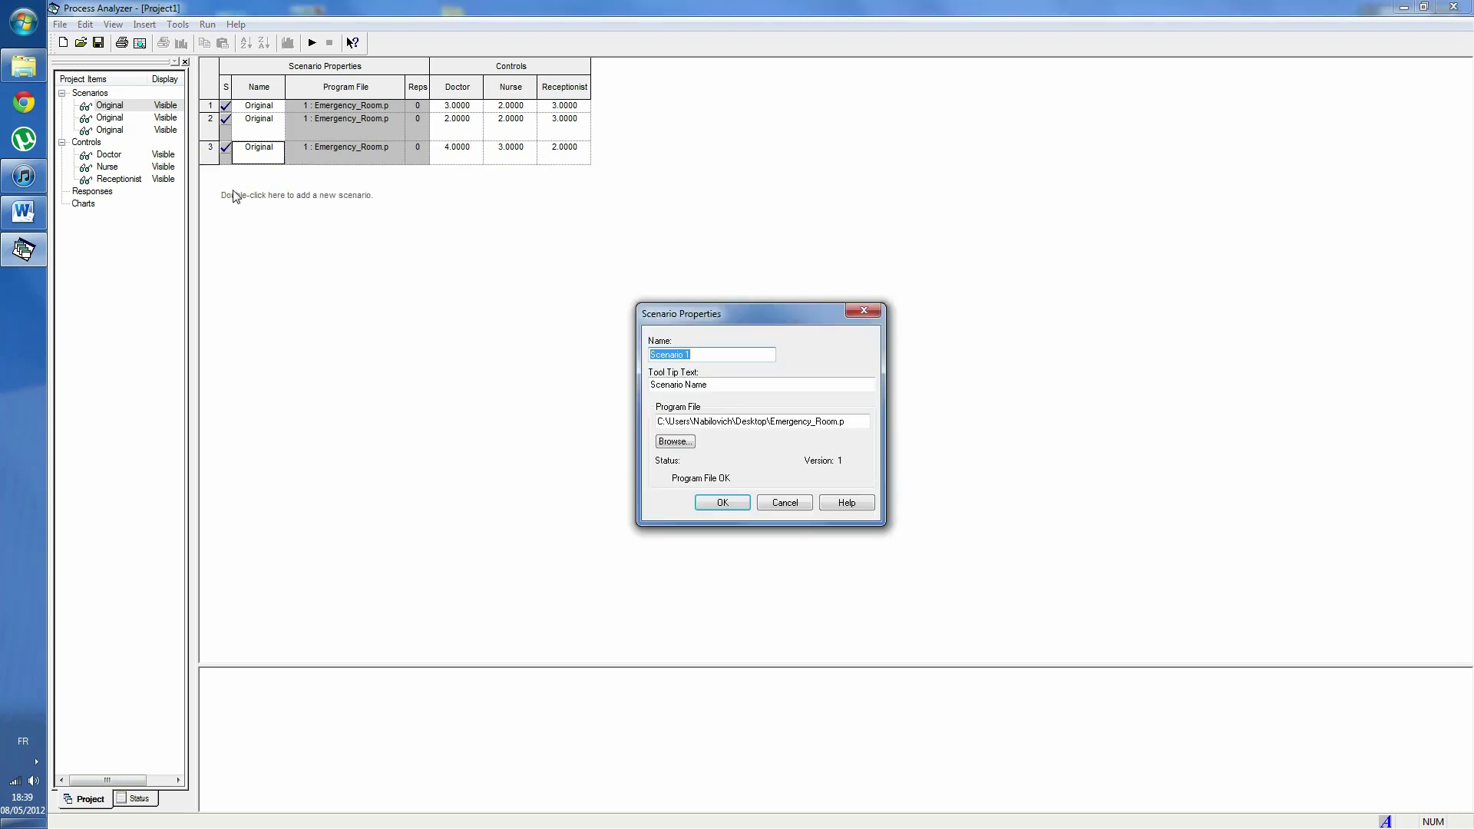
left_click(786, 507)
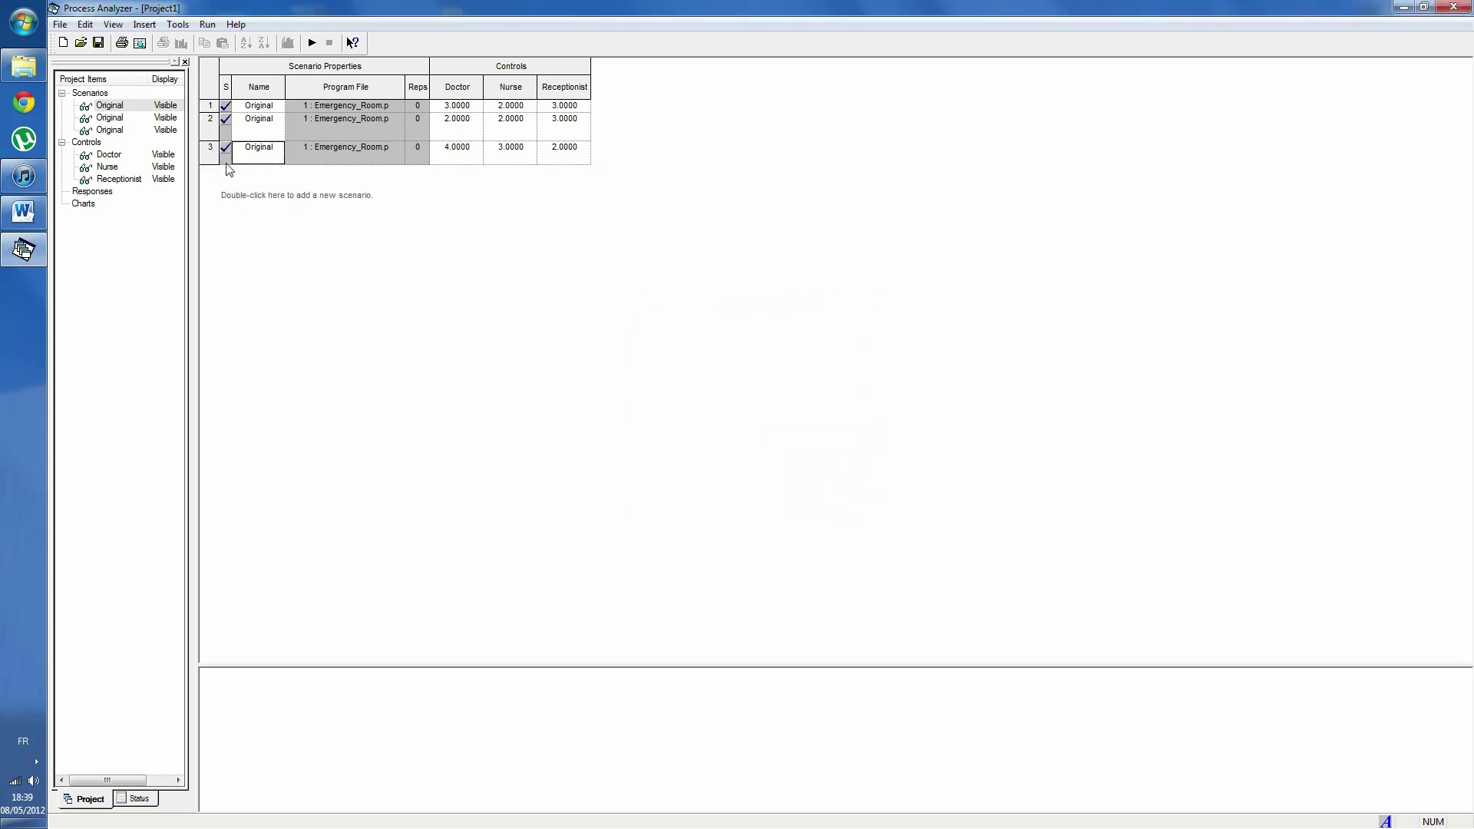
left_click(204, 154)
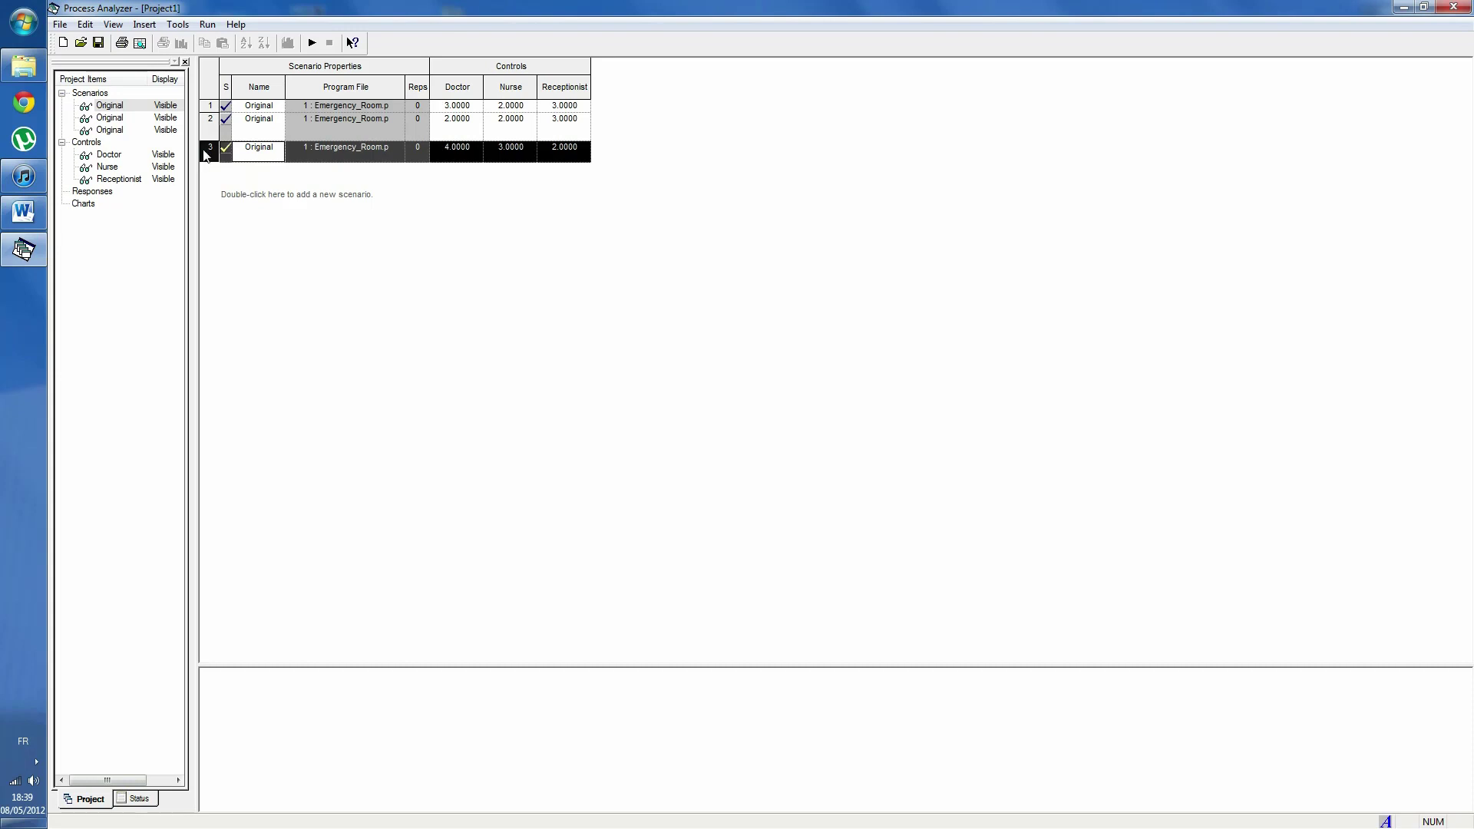
right_click(204, 150)
left_click(254, 201)
left_click(463, 185)
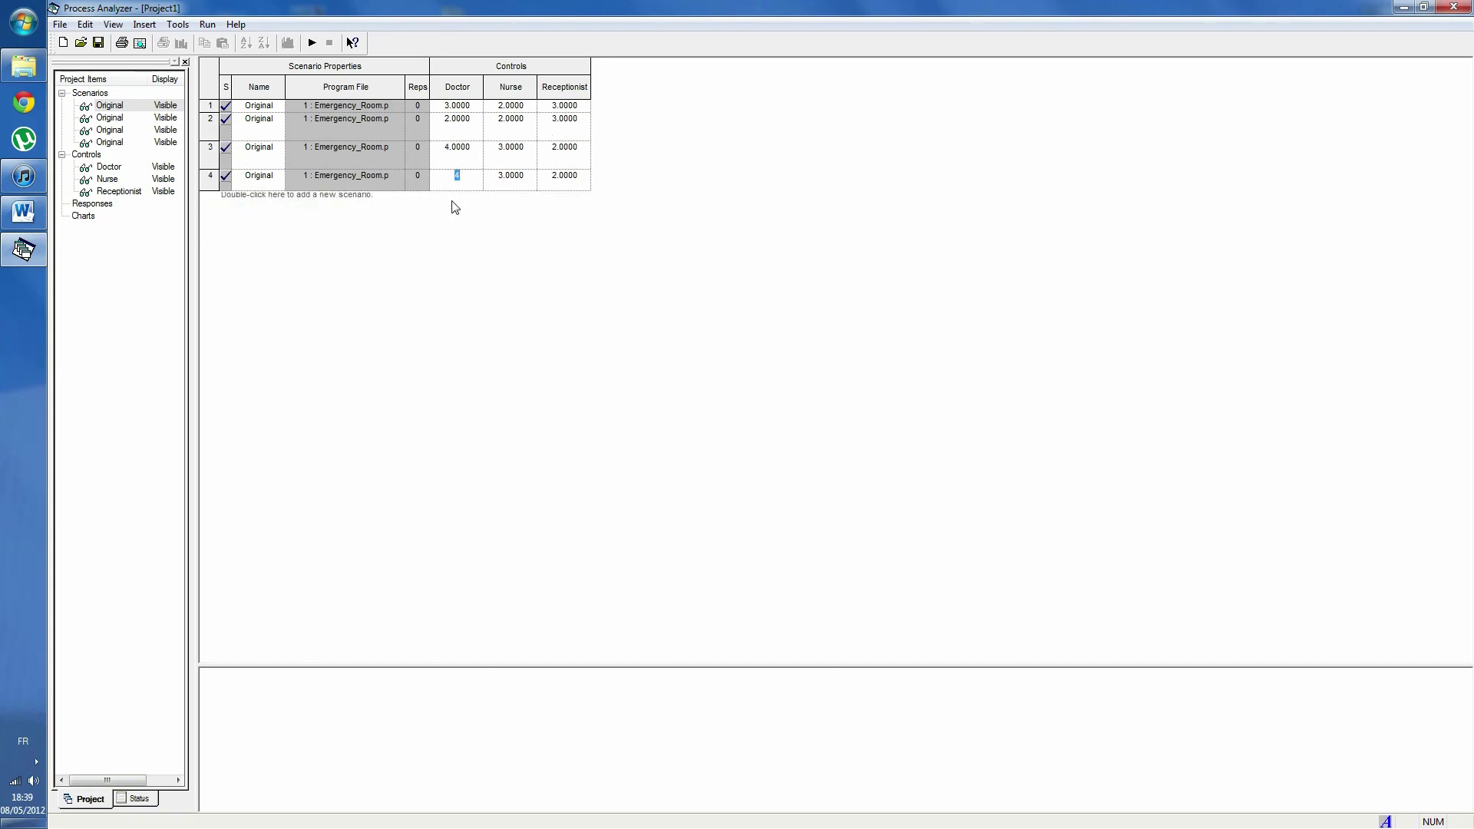
type("2")
left_click(511, 179)
type("5")
left_click(566, 179)
type("5")
double_click(679, 231)
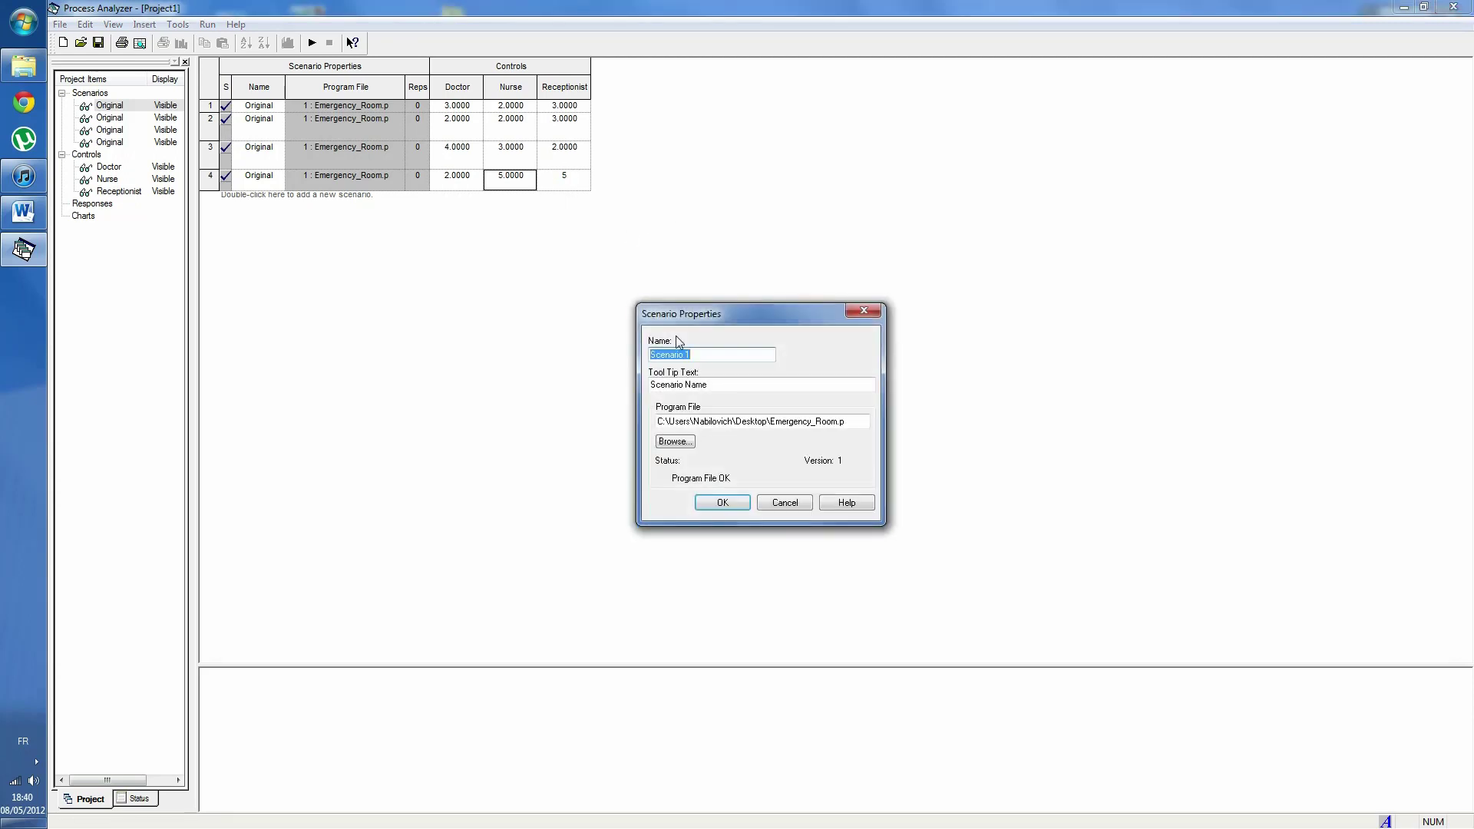
left_click(729, 504)
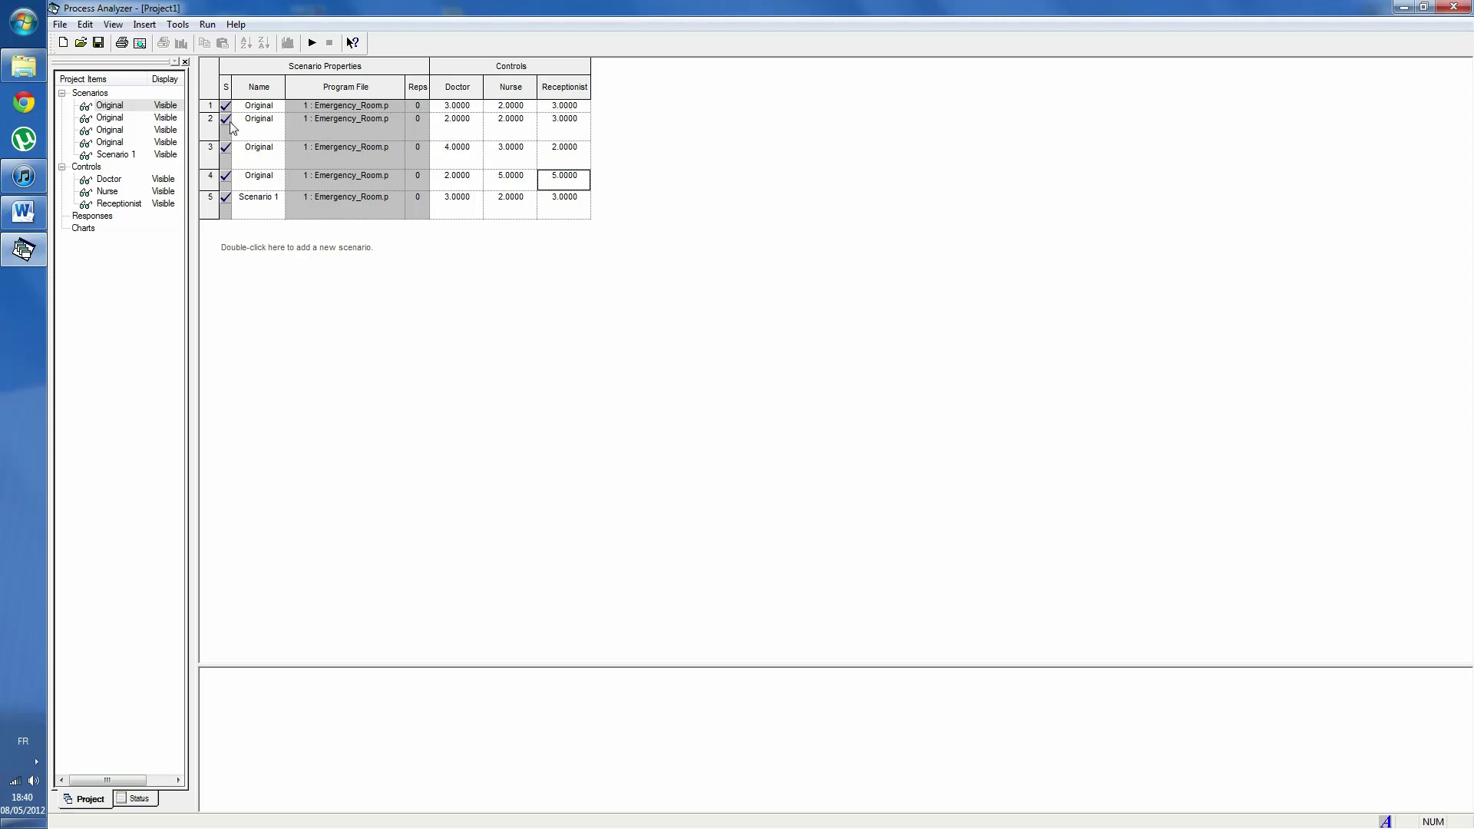
Rename the first two scenarios to '3:2:2' and '2:2:3'.
left_click(258, 122)
left_click(261, 106)
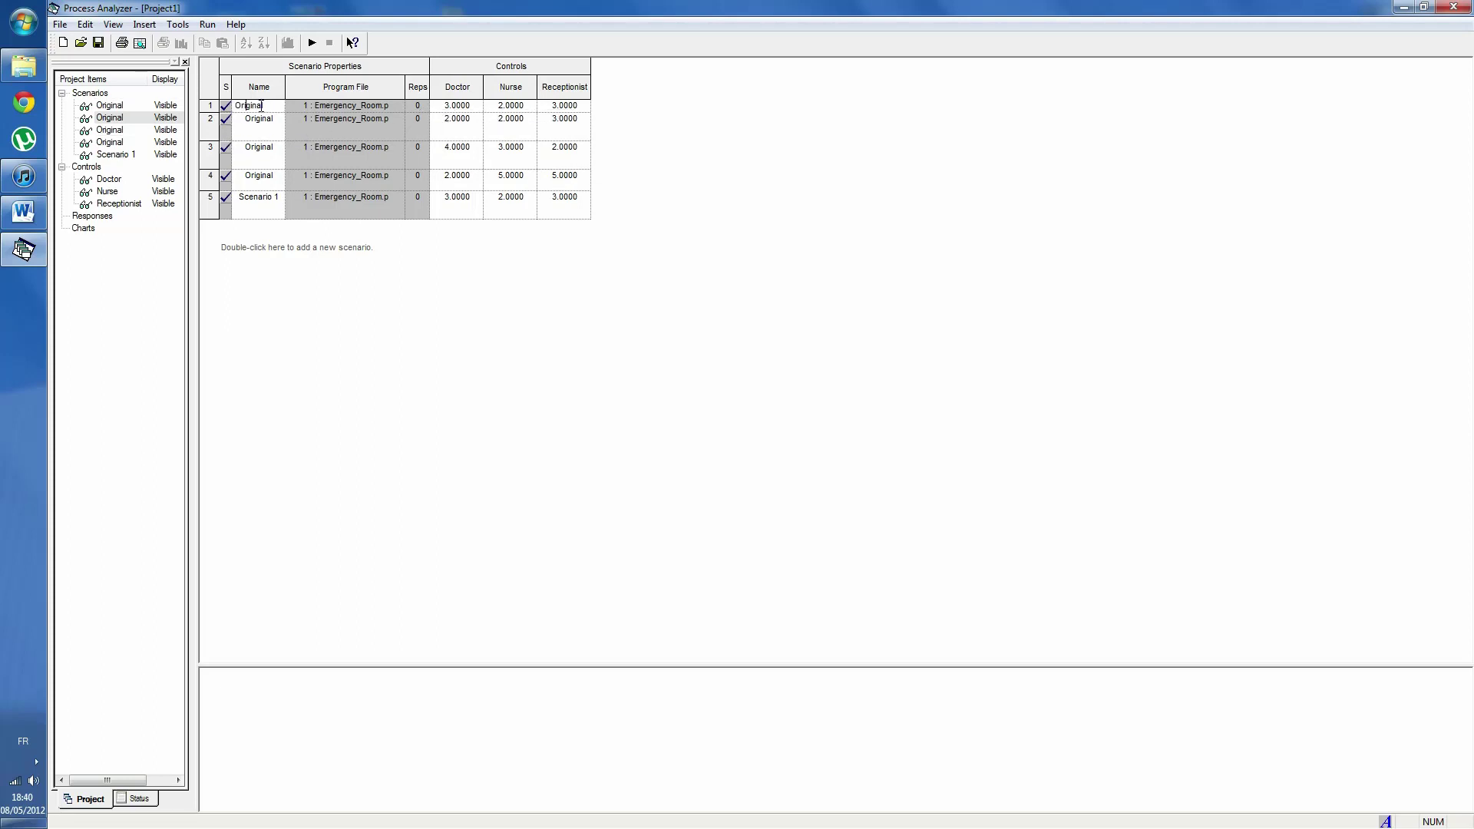
double_click(261, 106)
key("BackSpace")
type("'3:2:2'")
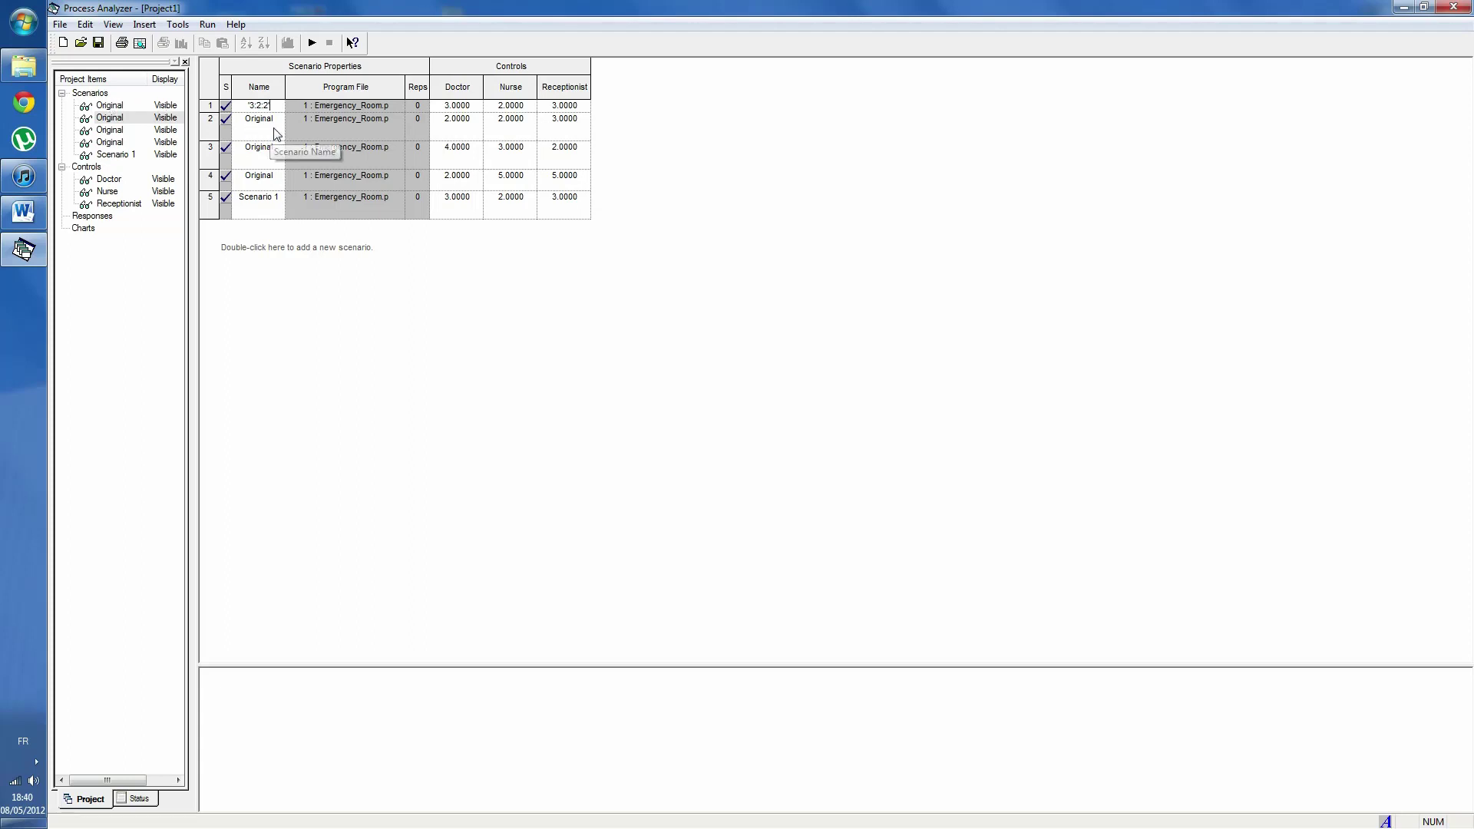
left_click(278, 118)
double_click(278, 119)
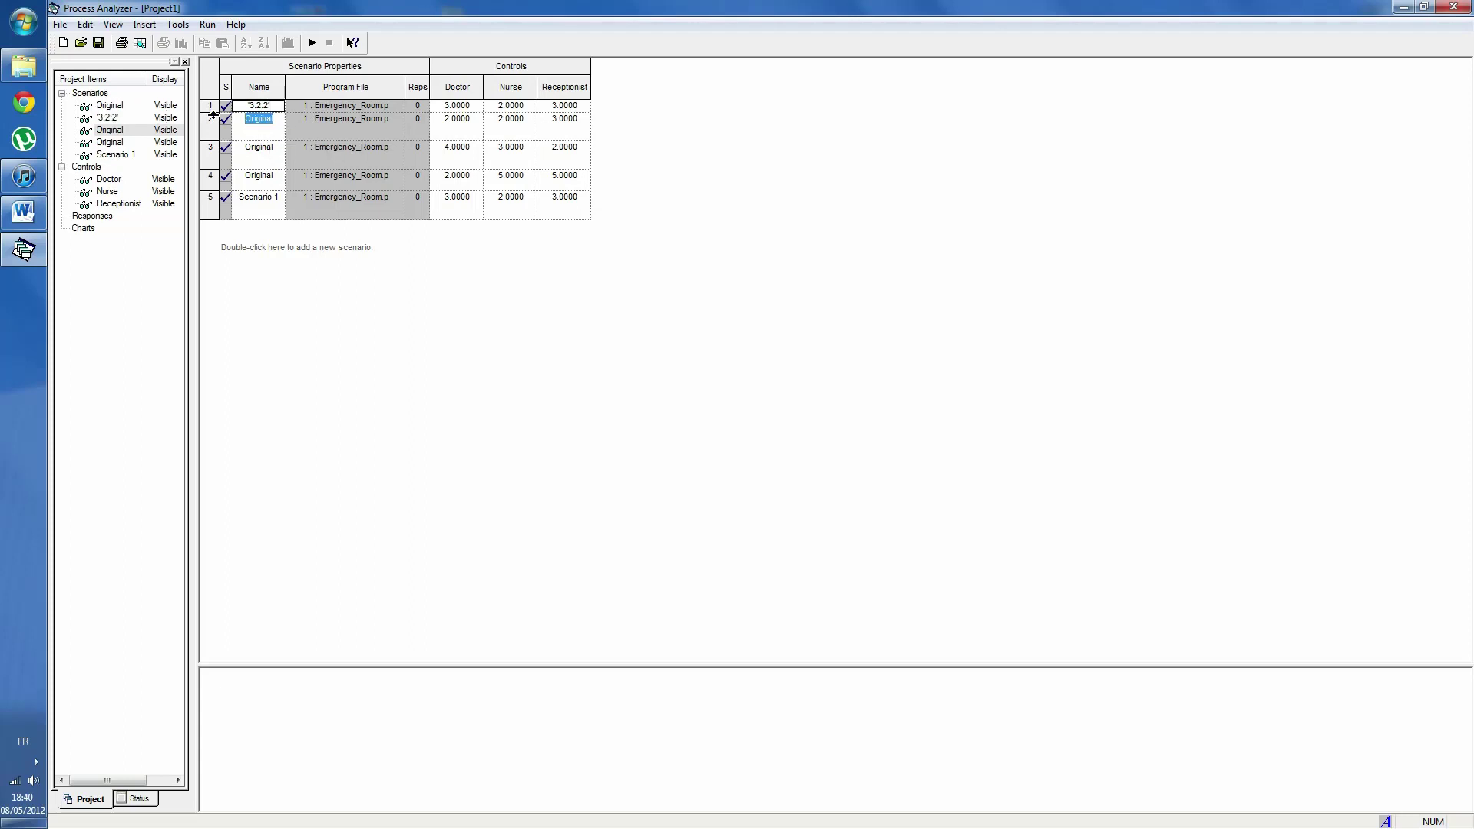
type("'3:2:2")
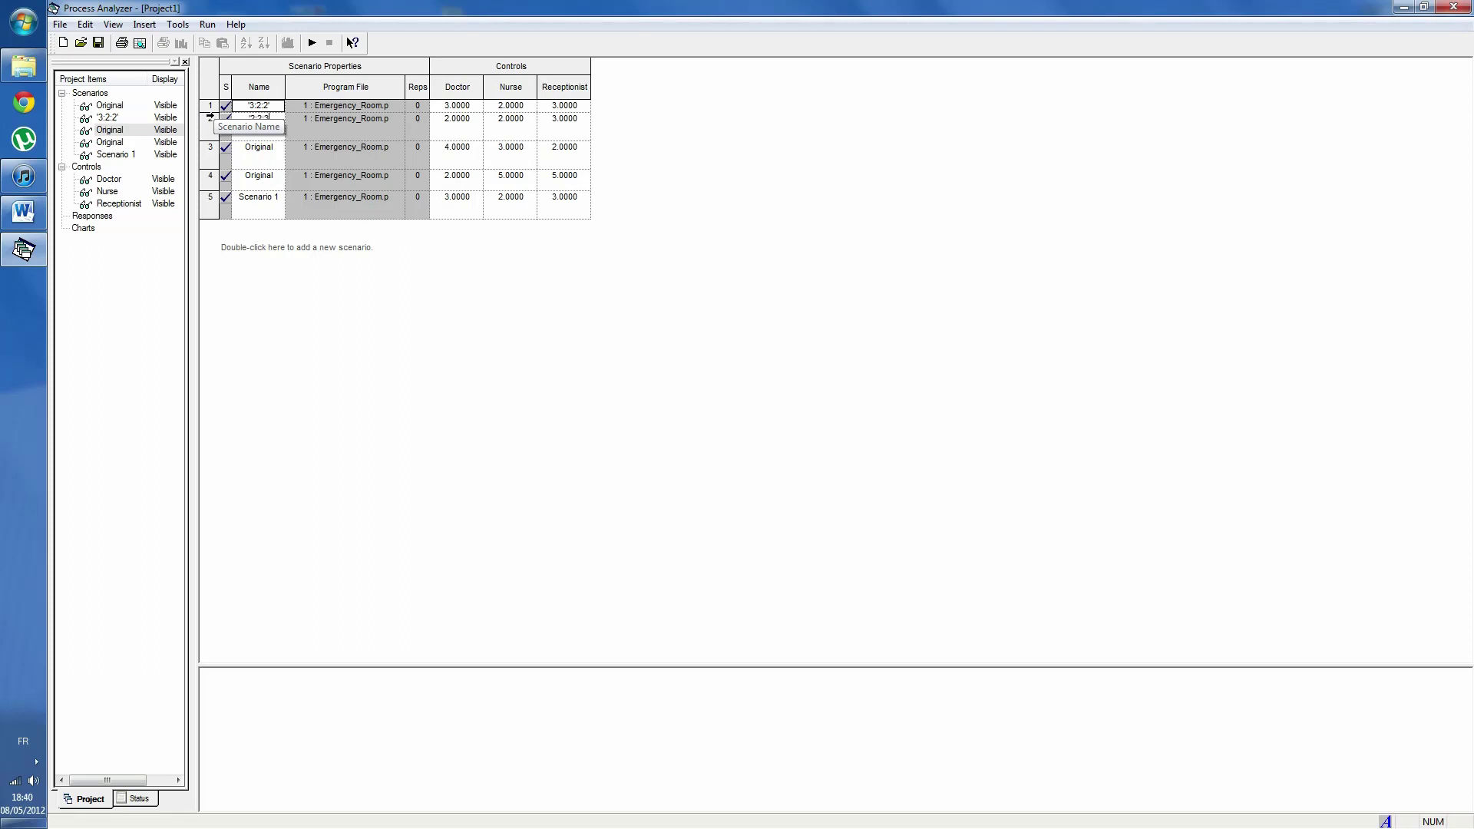
type("'")
left_click(265, 151)
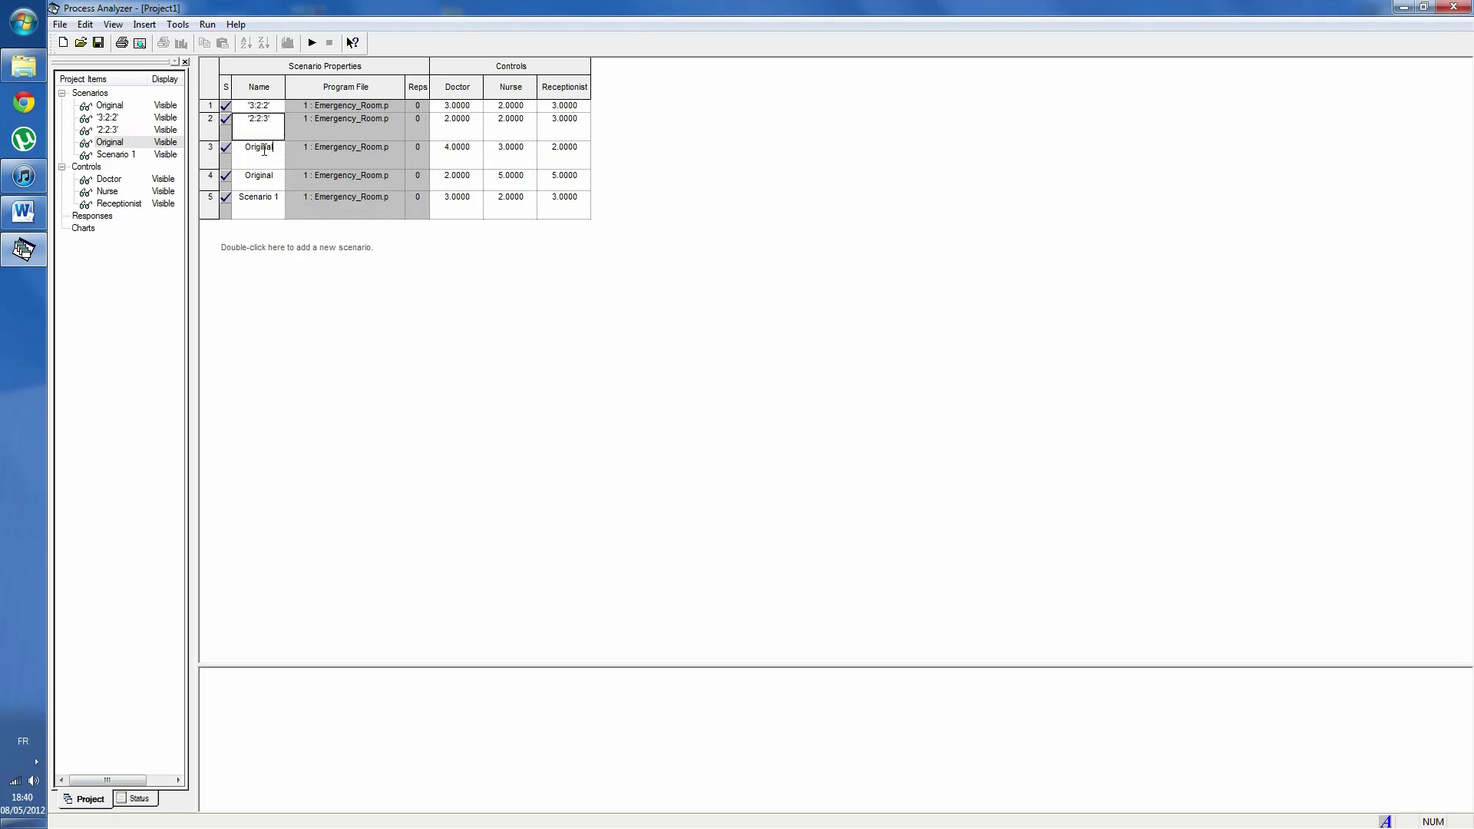
Rename scenarios 3 to 5 as '4:2:3', '2:5:5' and '3:2:3'.
double_click(265, 151)
type("4:2:3'")
key("Return")
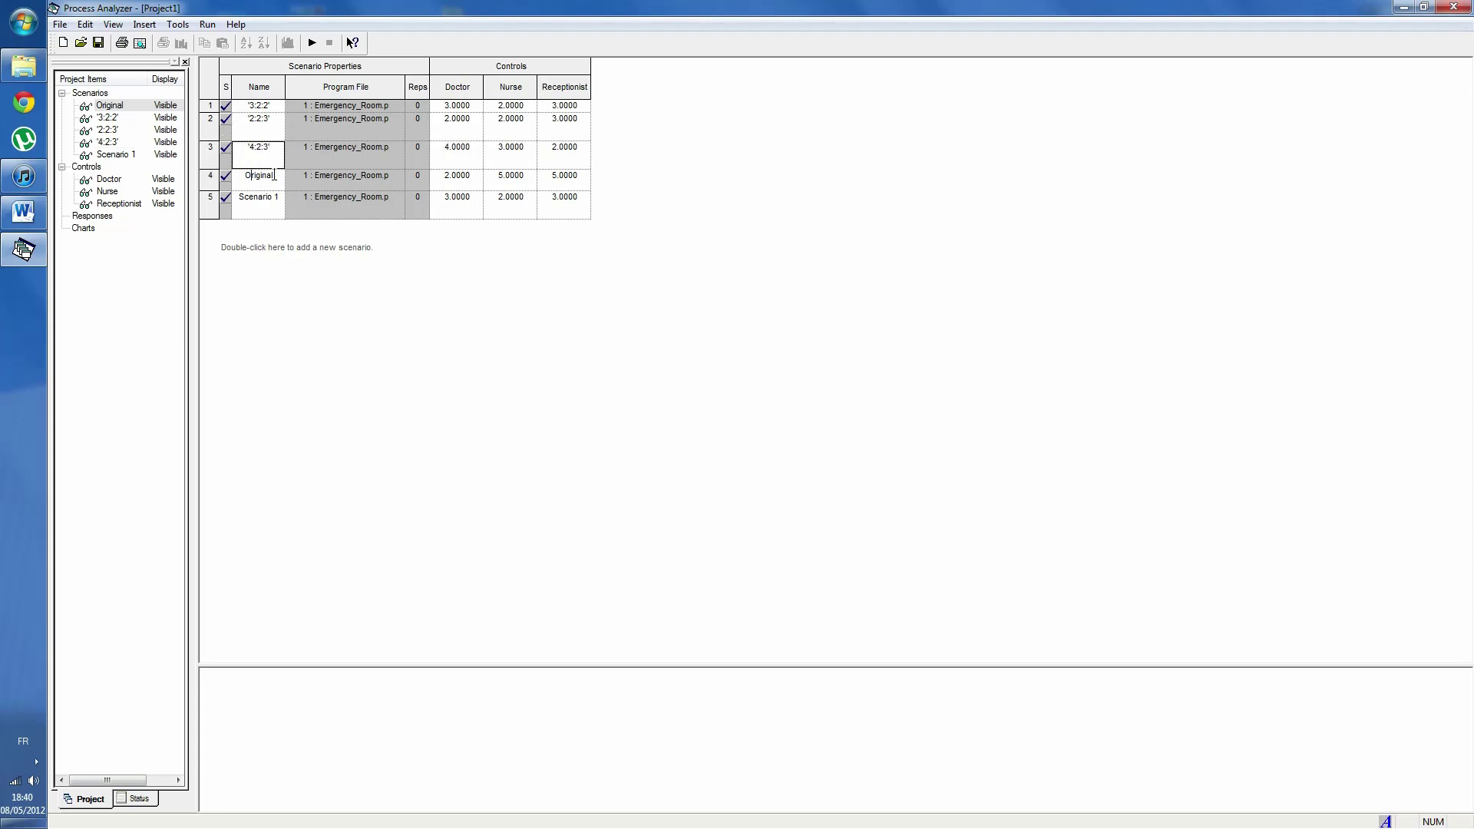
double_click(274, 175)
key("BackSpace")
type("'2:5:5'")
double_click(278, 197)
key("BackSpace")
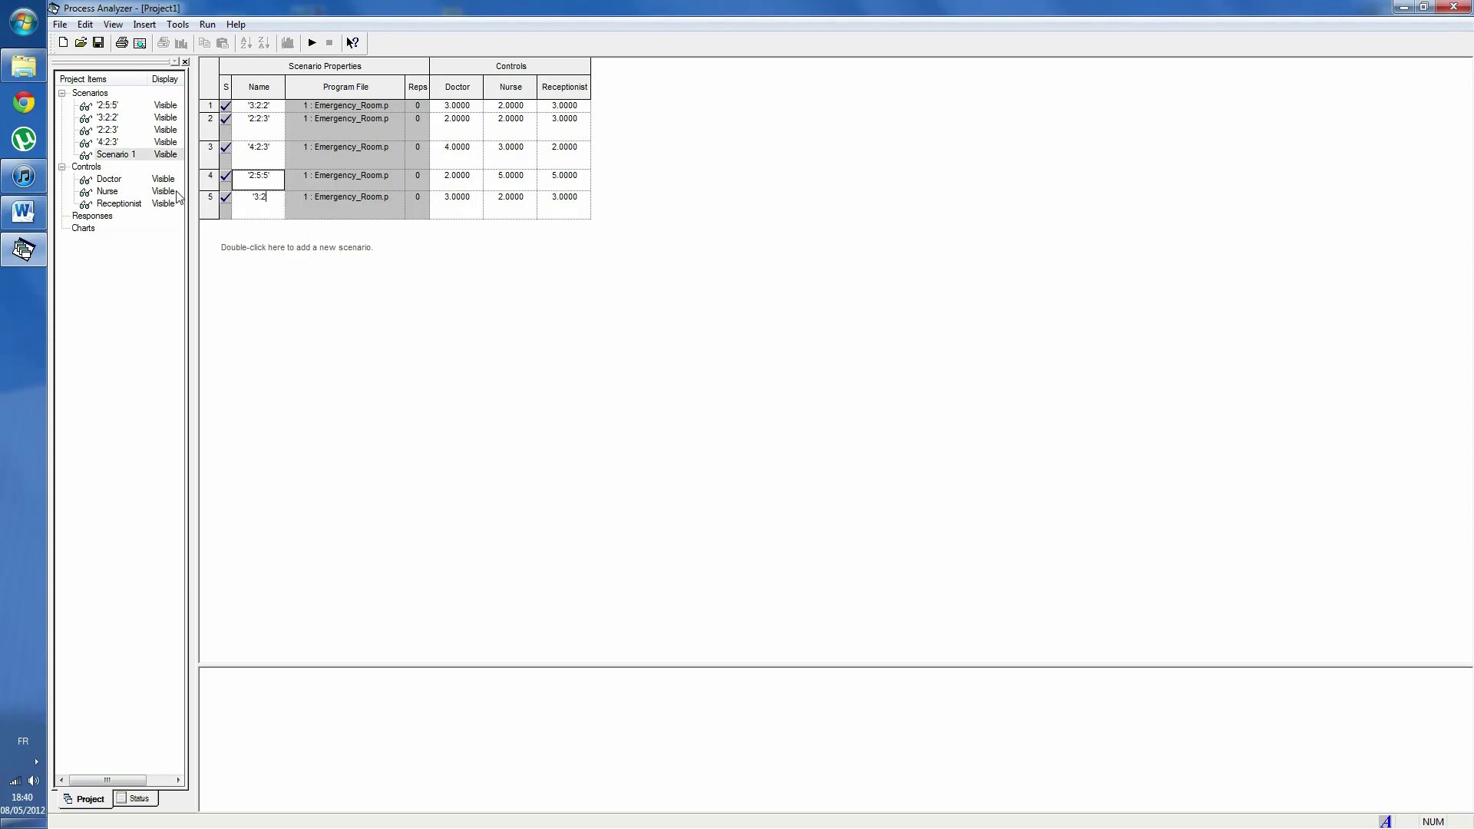
type("'3:2:3'")
key("Tab")
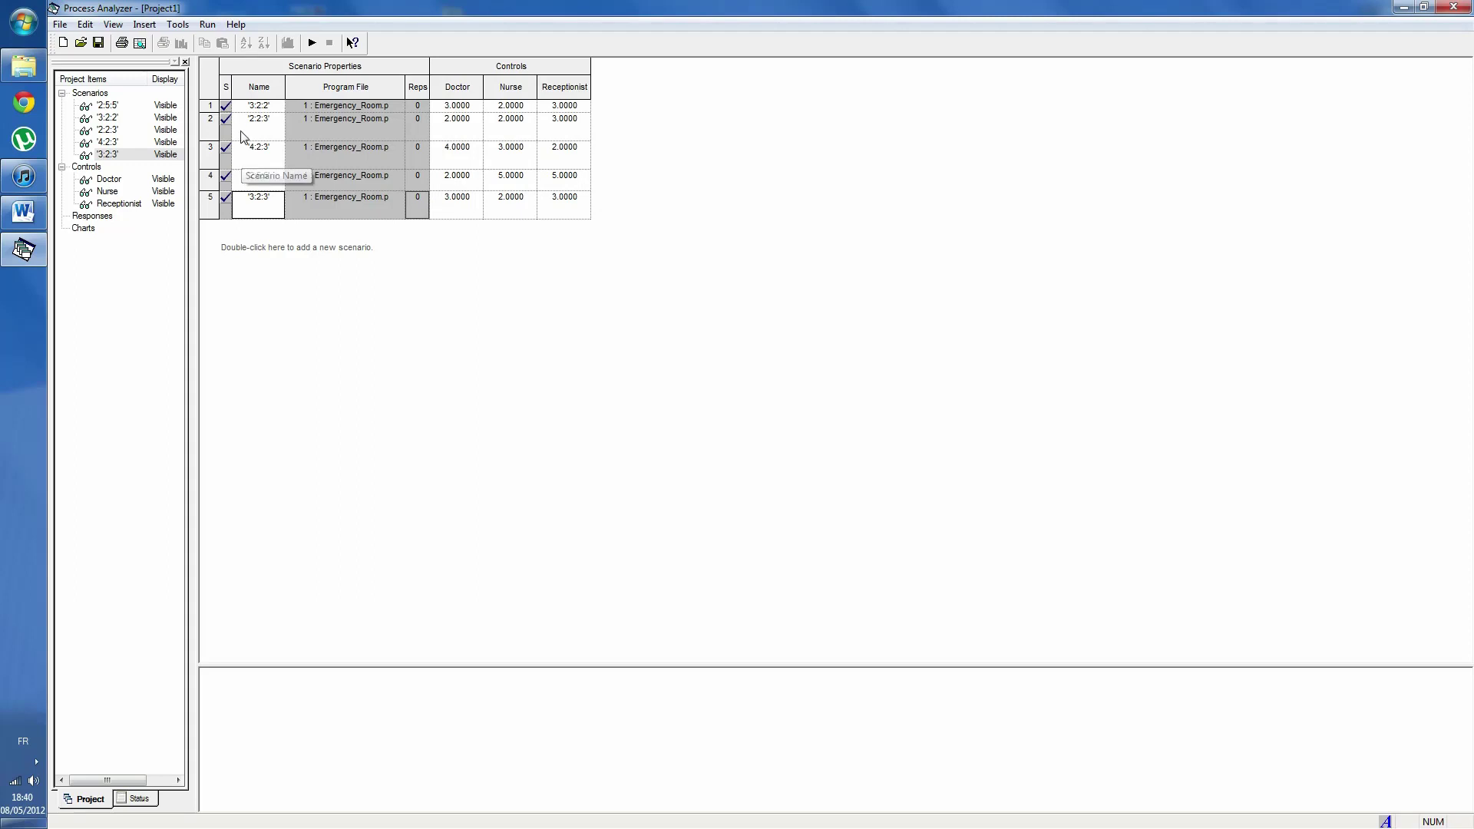
With scenario 3:2:2 selected, insert the User Specified Sejourn statistic as a response.
left_click(208, 107)
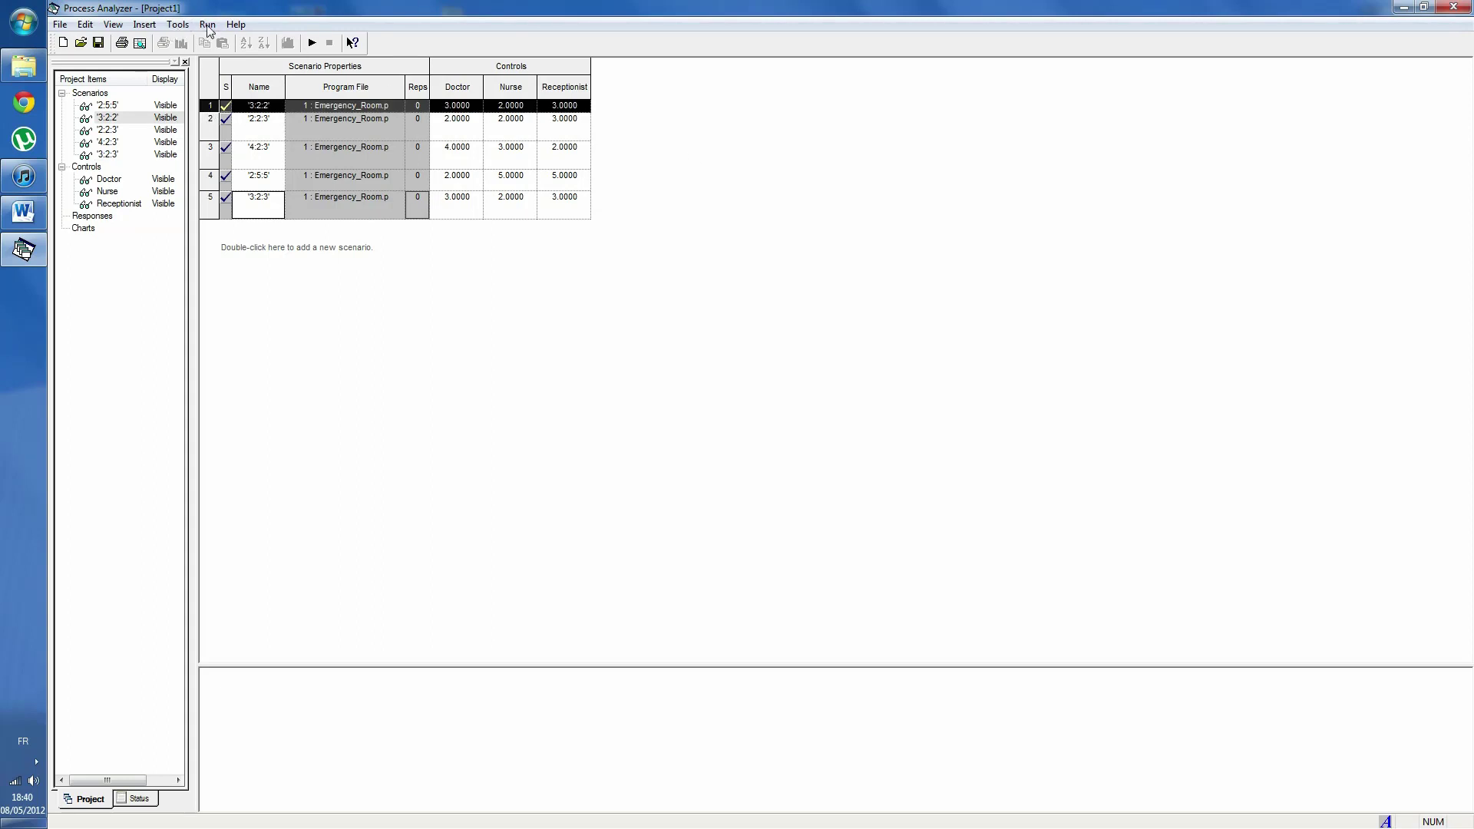
left_click(208, 26)
mouse_move(181, 28)
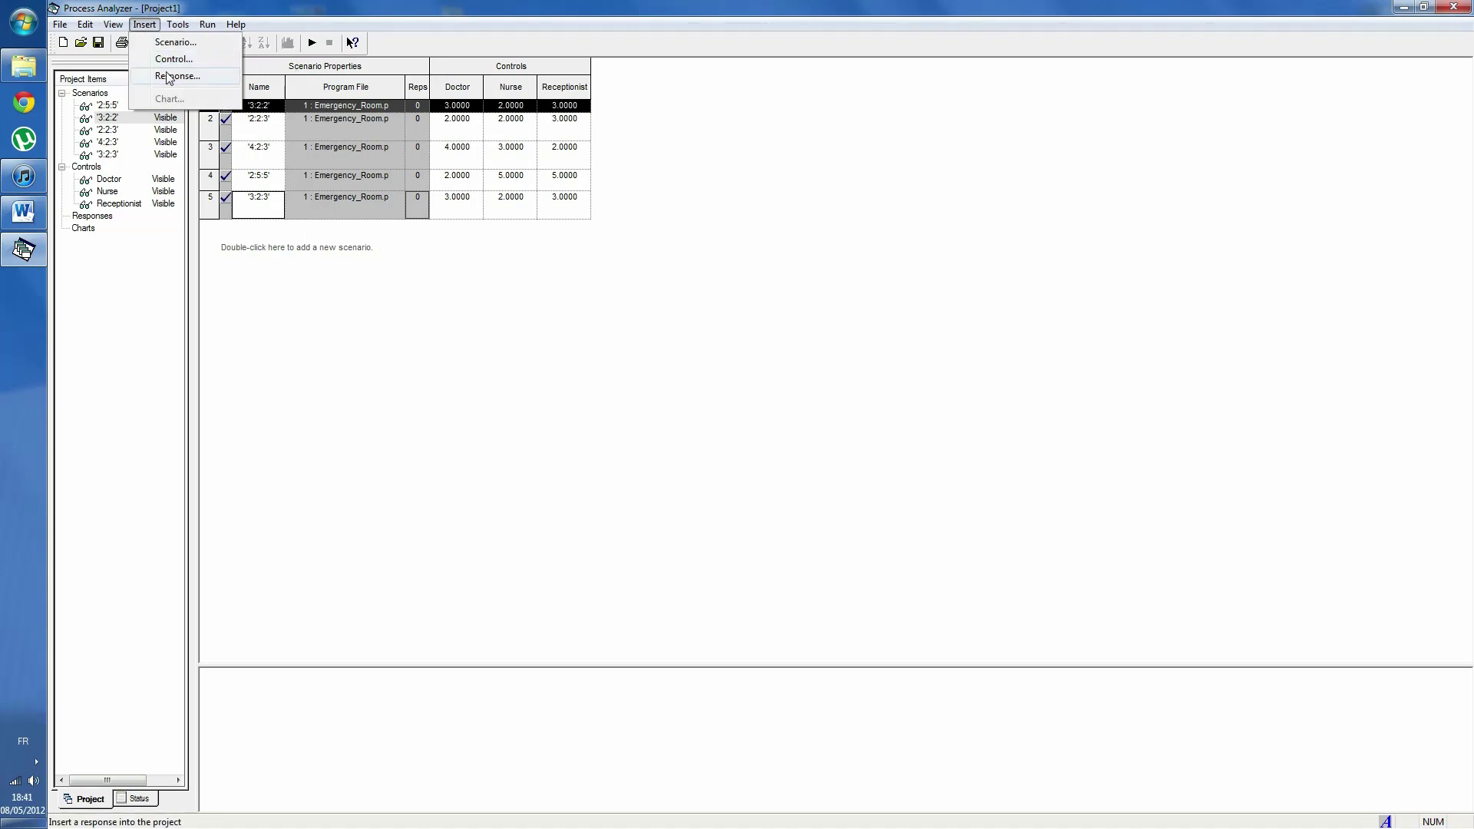
left_click(169, 76)
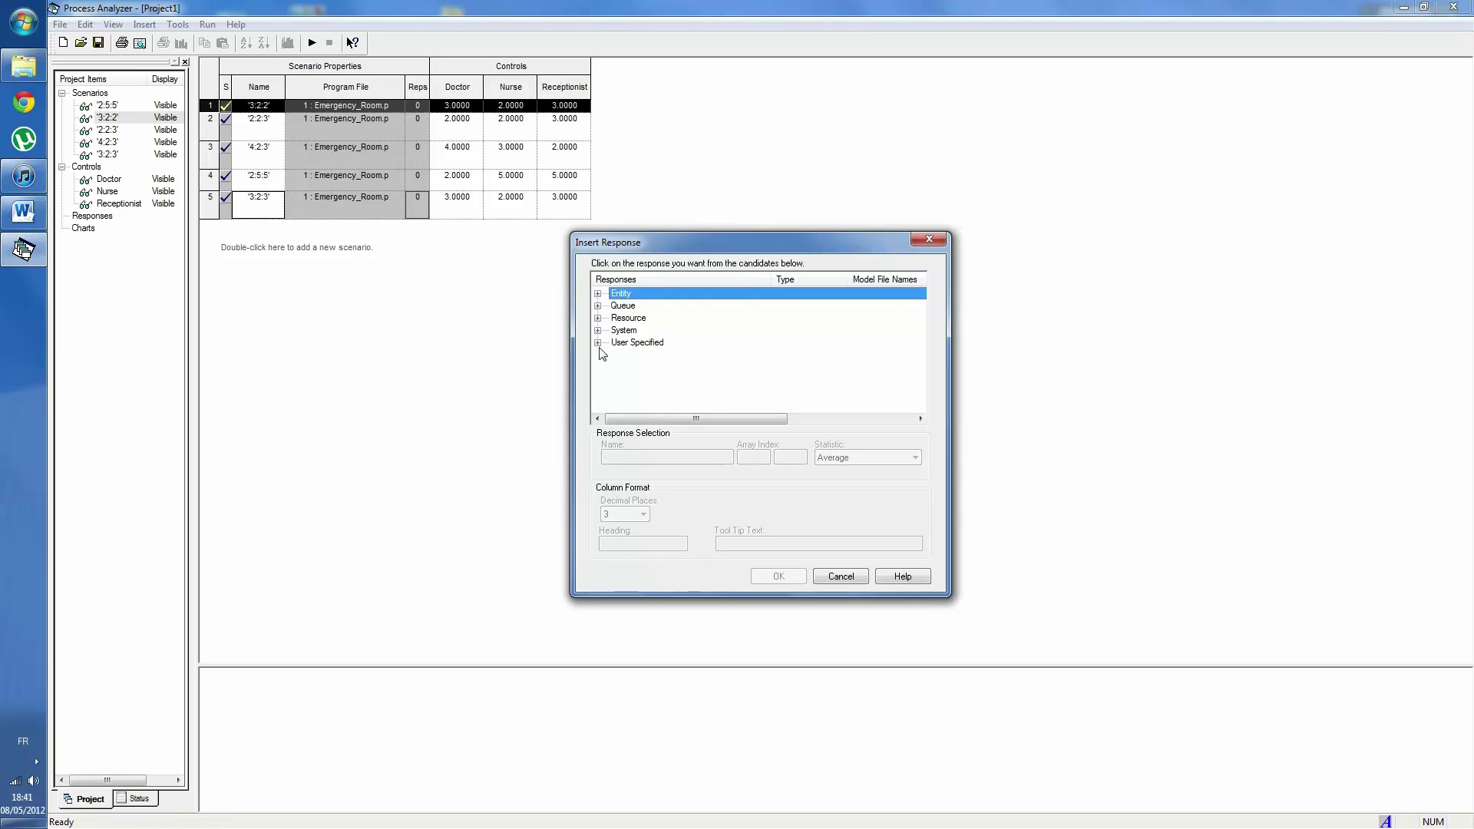
left_click(598, 342)
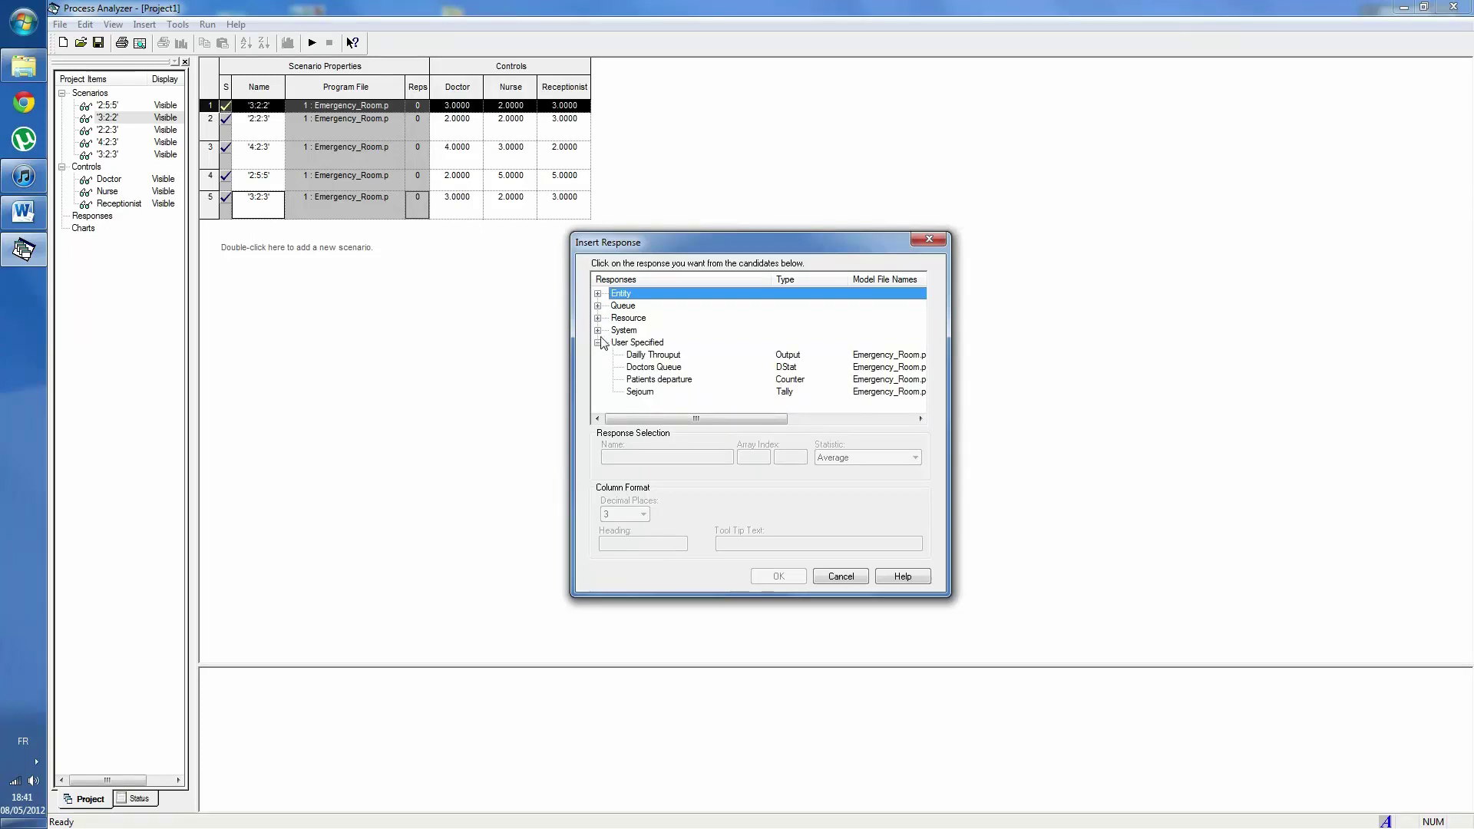
double_click(640, 391)
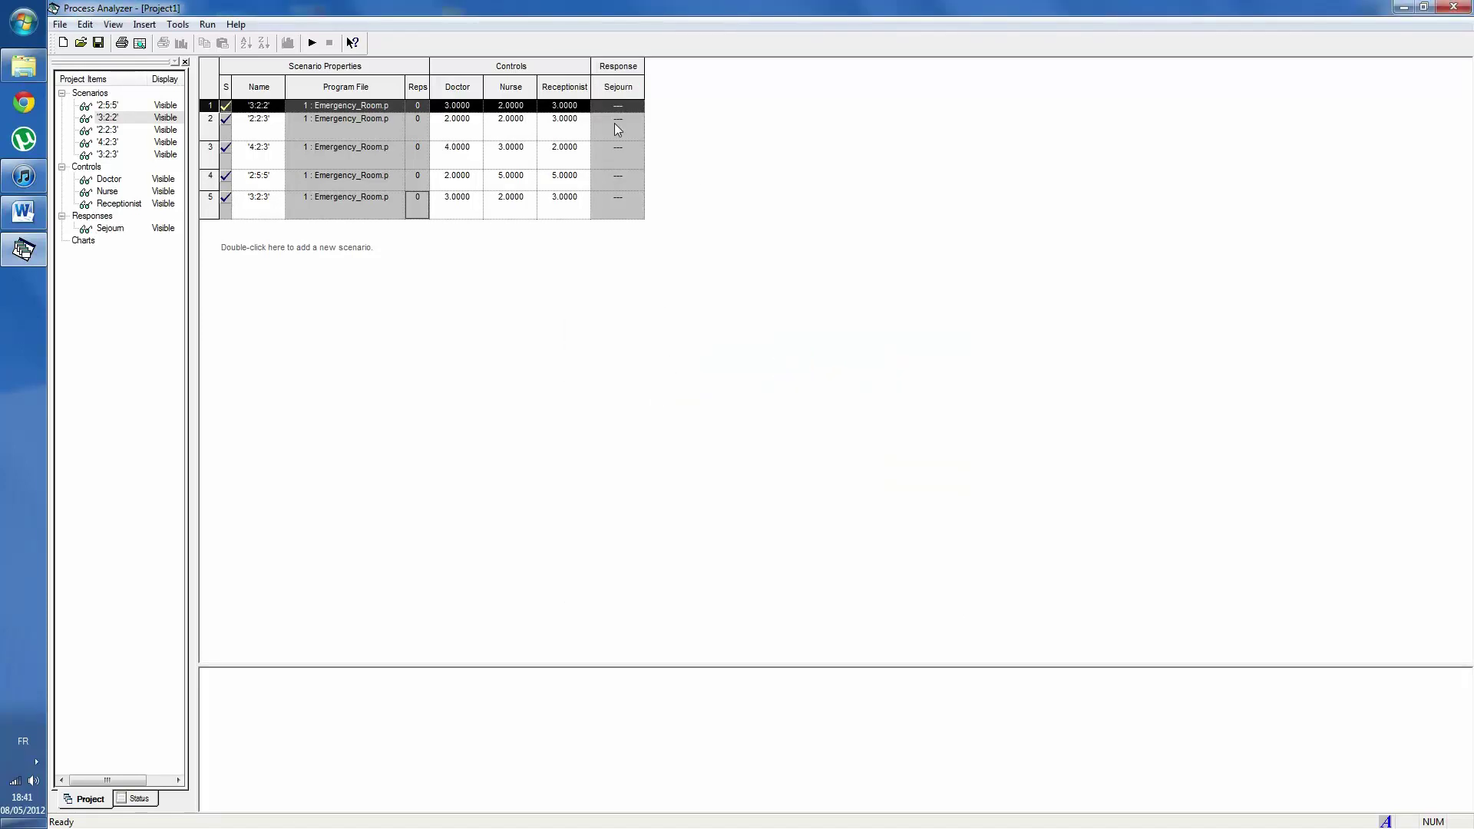
Add Doctor.Utilization from the Resource statistics as a response.
left_click(145, 24)
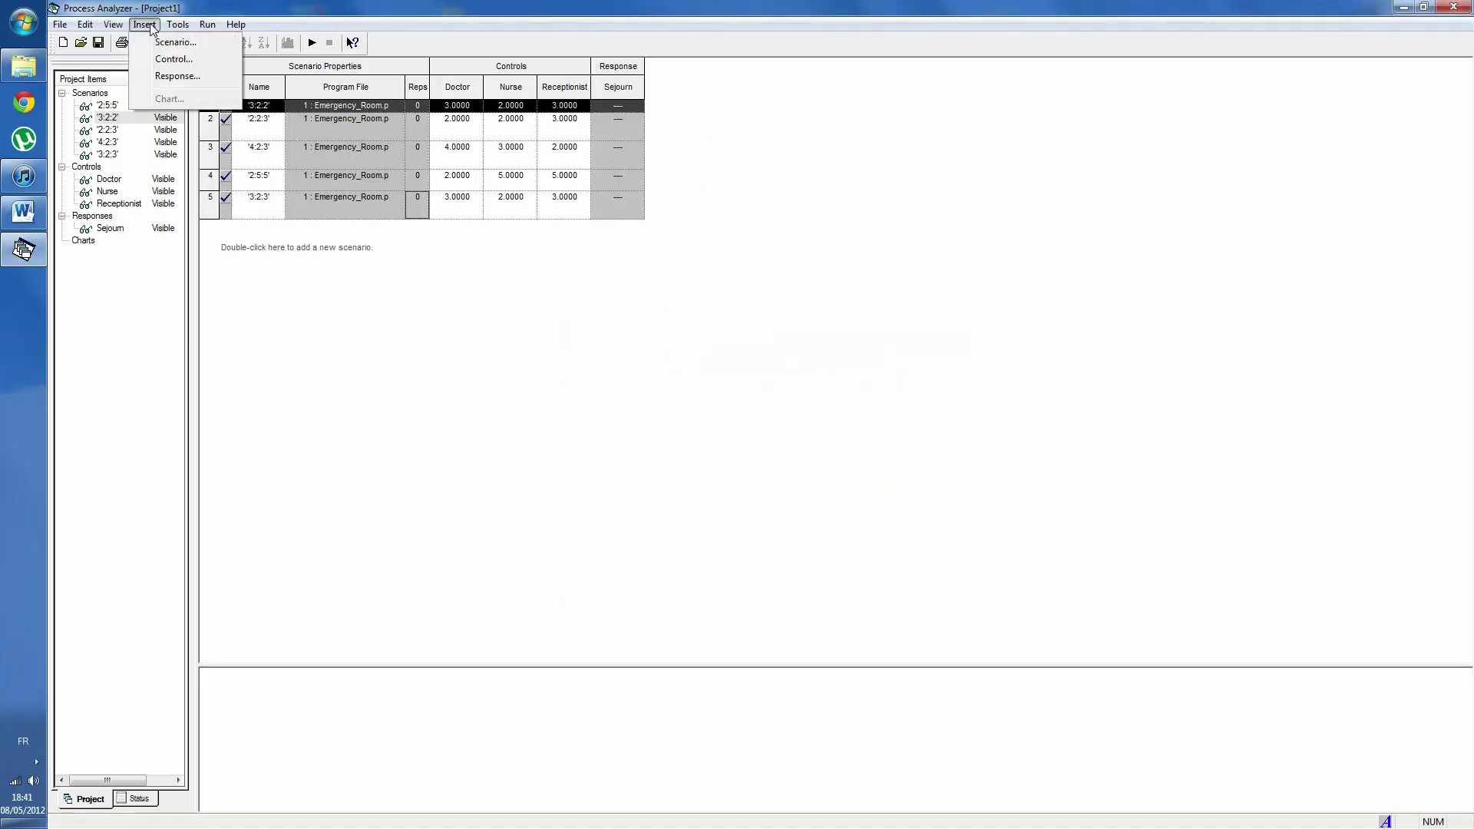
left_click(178, 76)
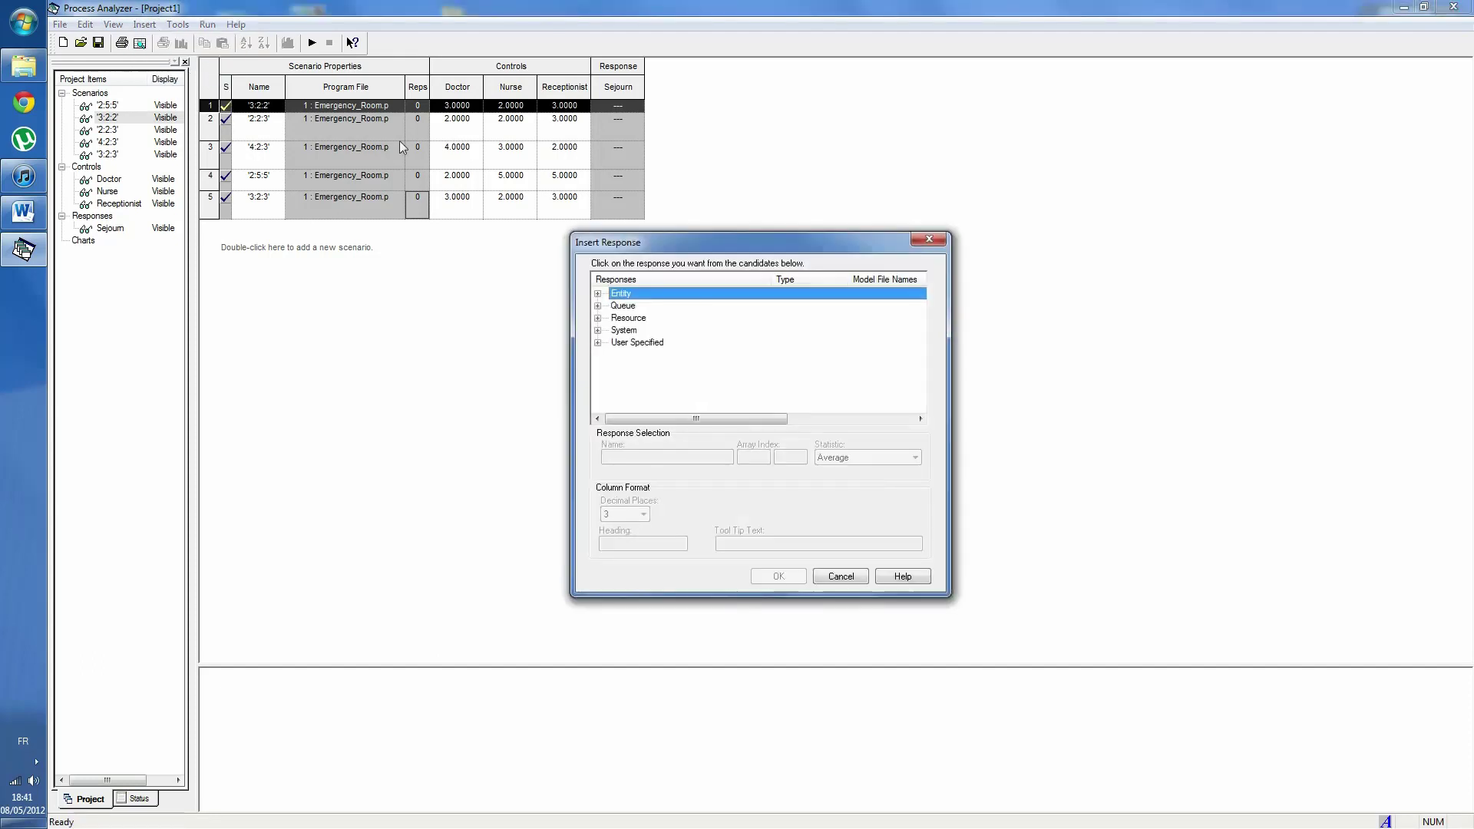
left_click(606, 319)
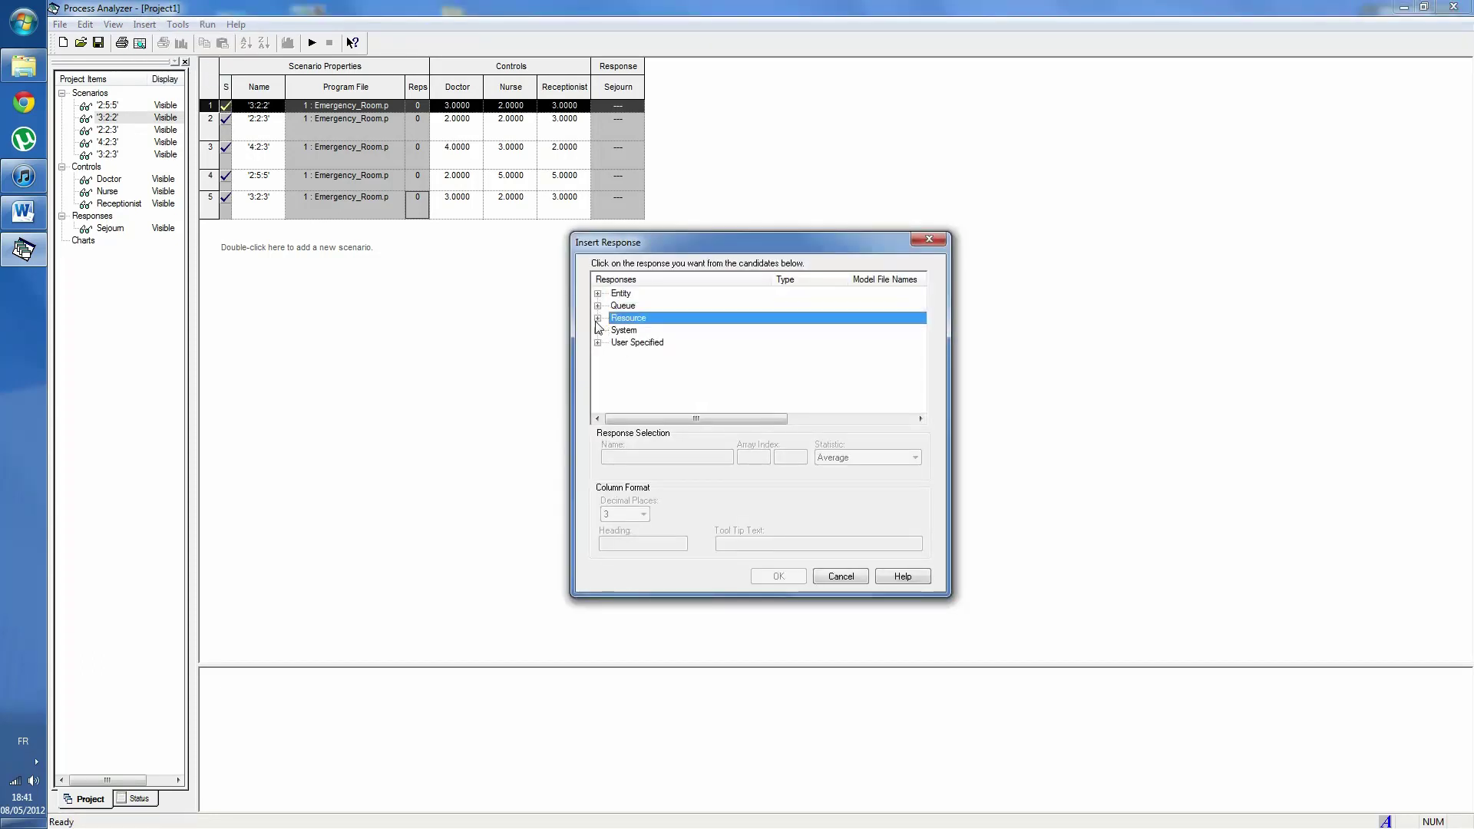
left_click(597, 318)
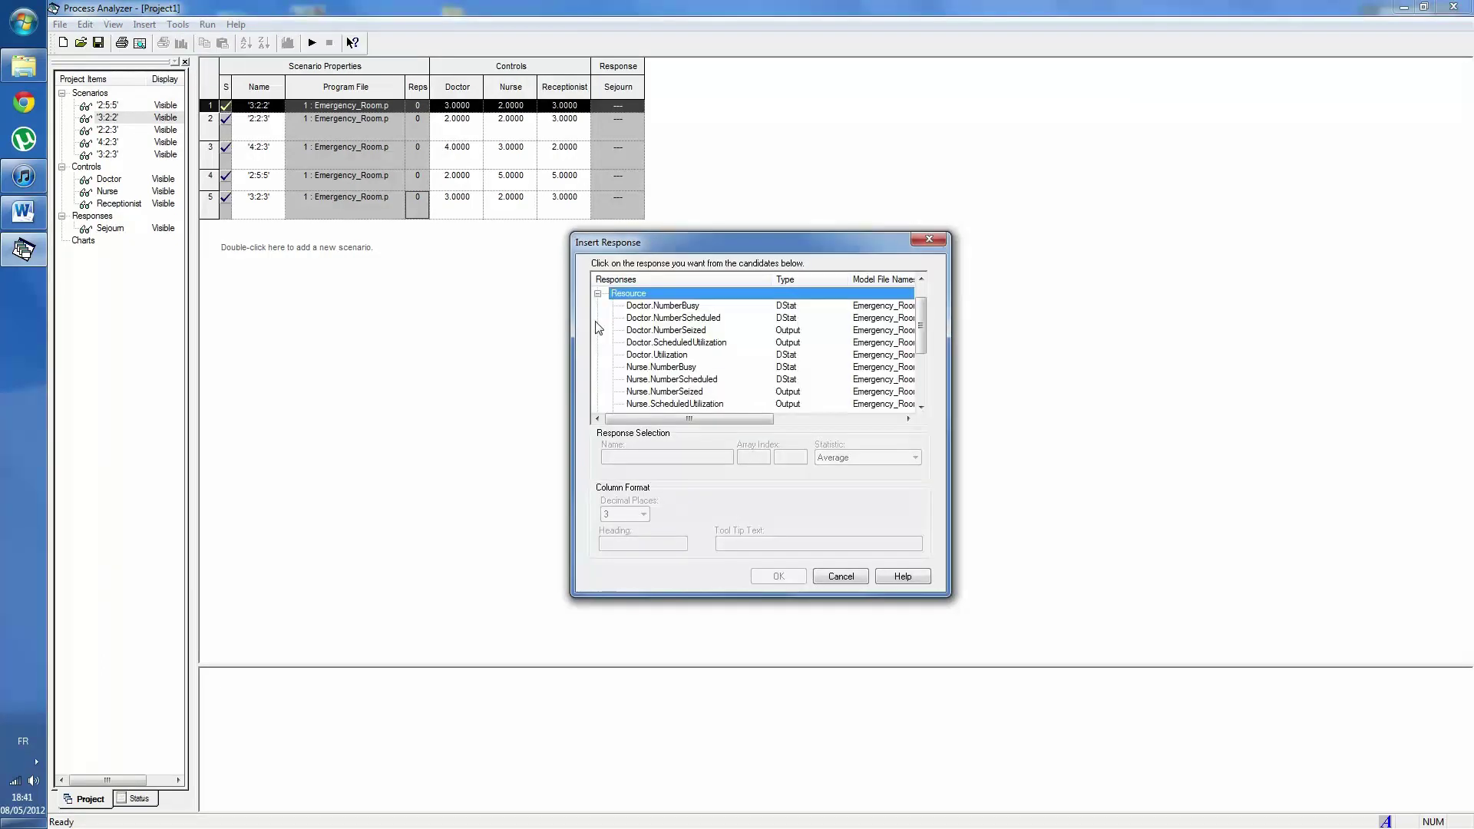
left_click(679, 356)
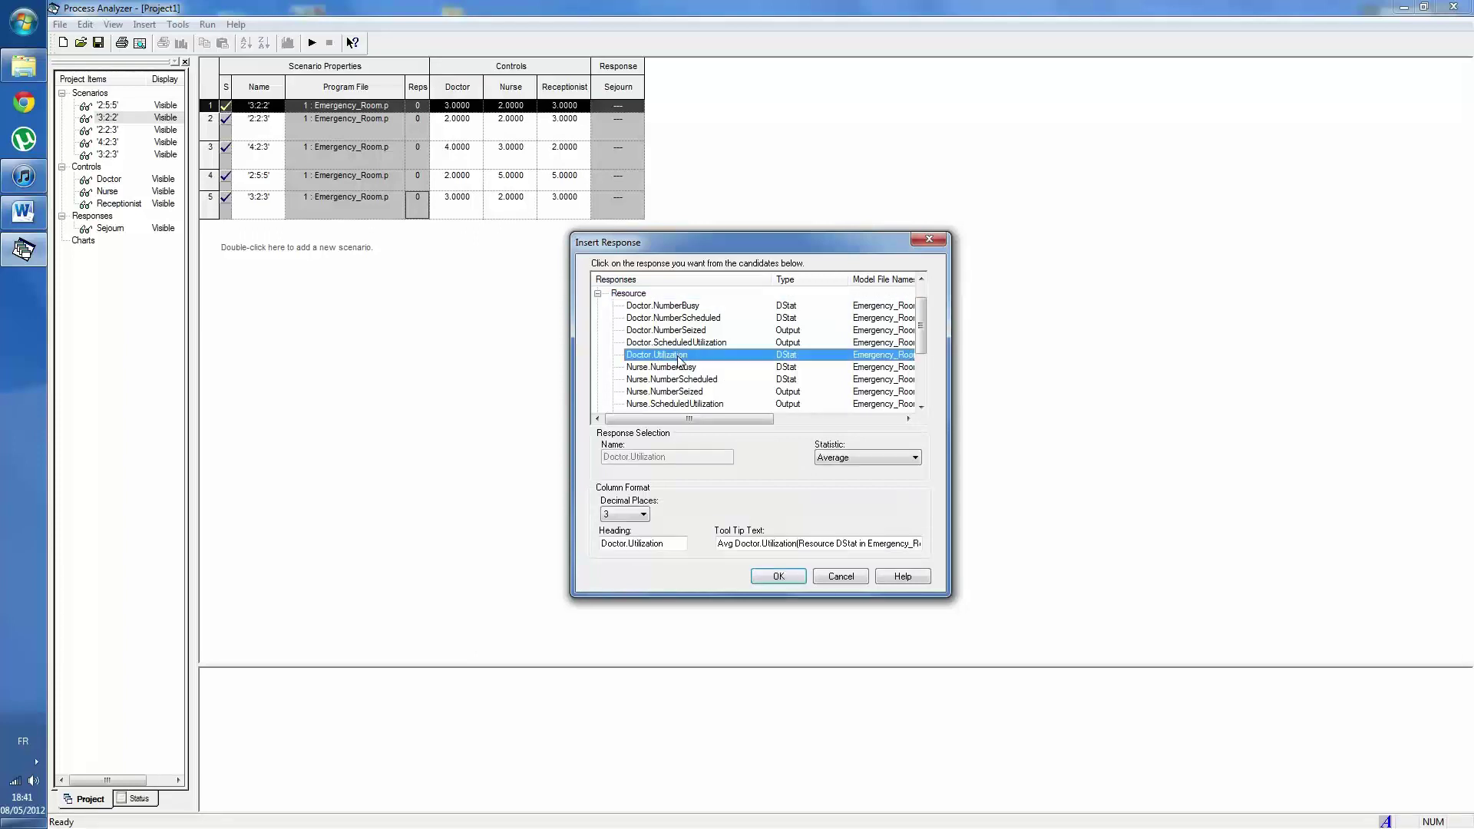
key("Return")
Add the Treatement by a doctor.Queue.WaitingTime queue statistic as a response.
left_click(177, 24)
mouse_move(144, 24)
left_click(182, 75)
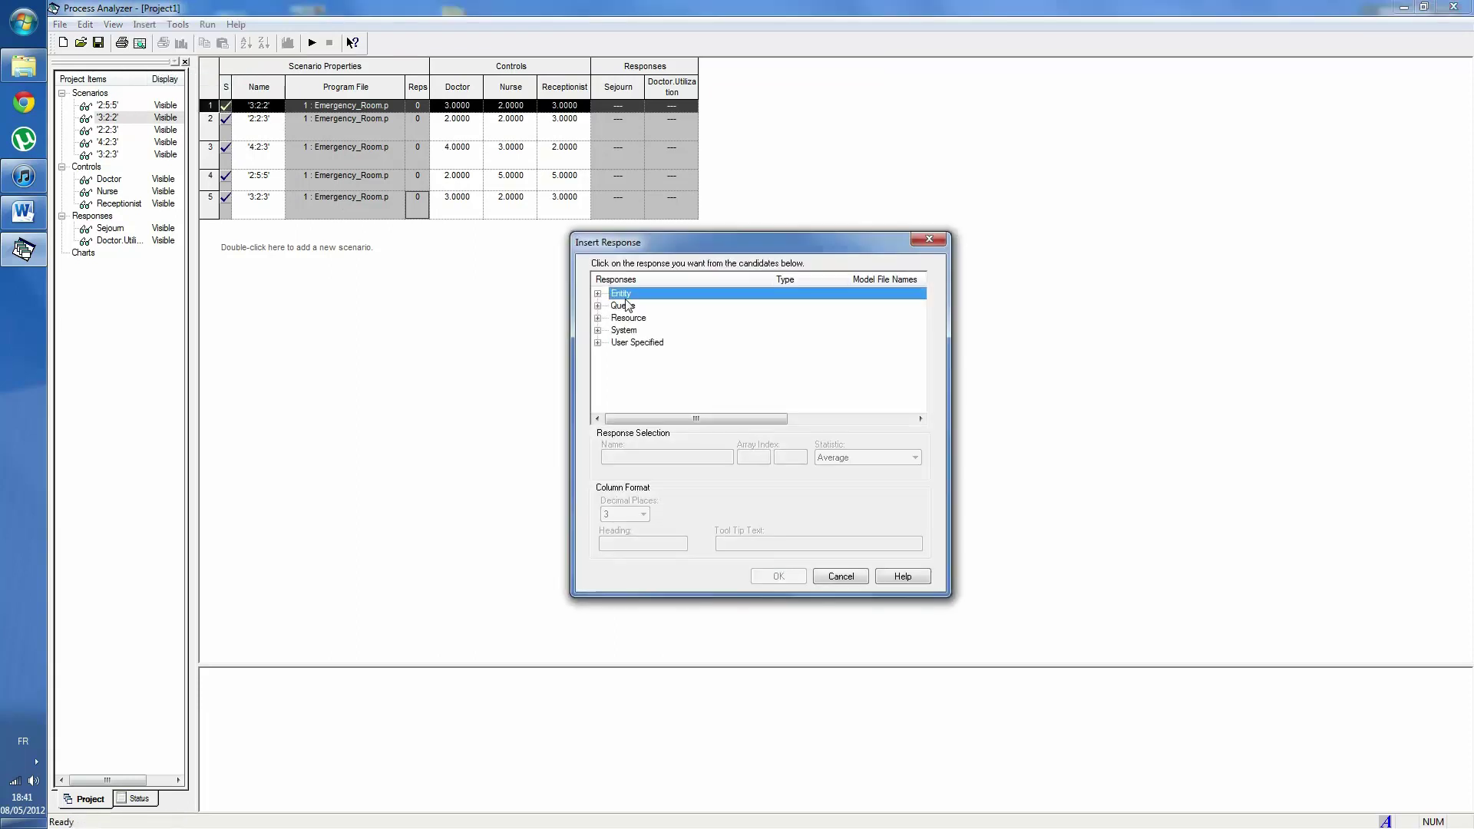
left_click(597, 318)
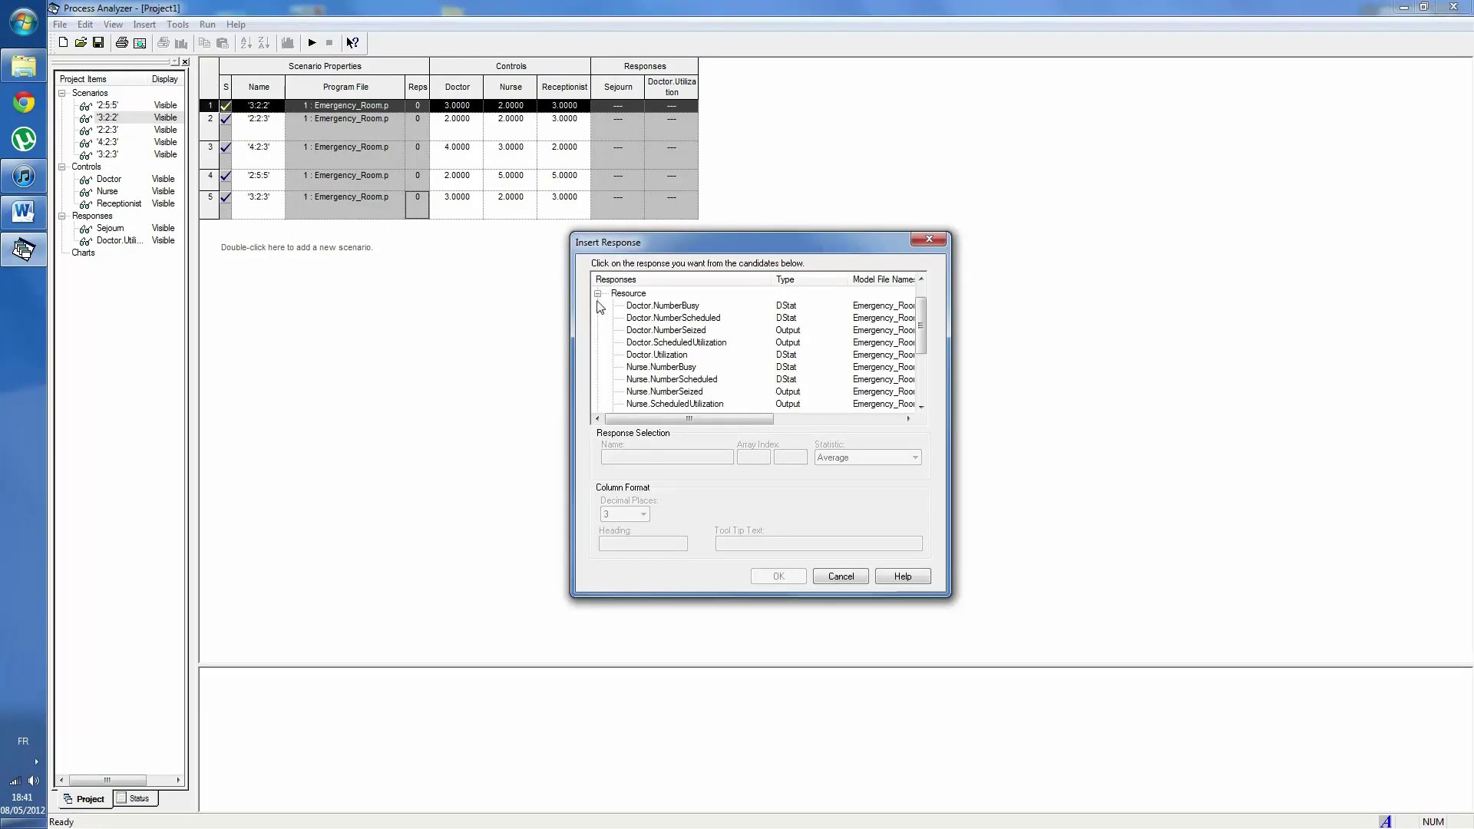
left_click(597, 294)
left_click(597, 305)
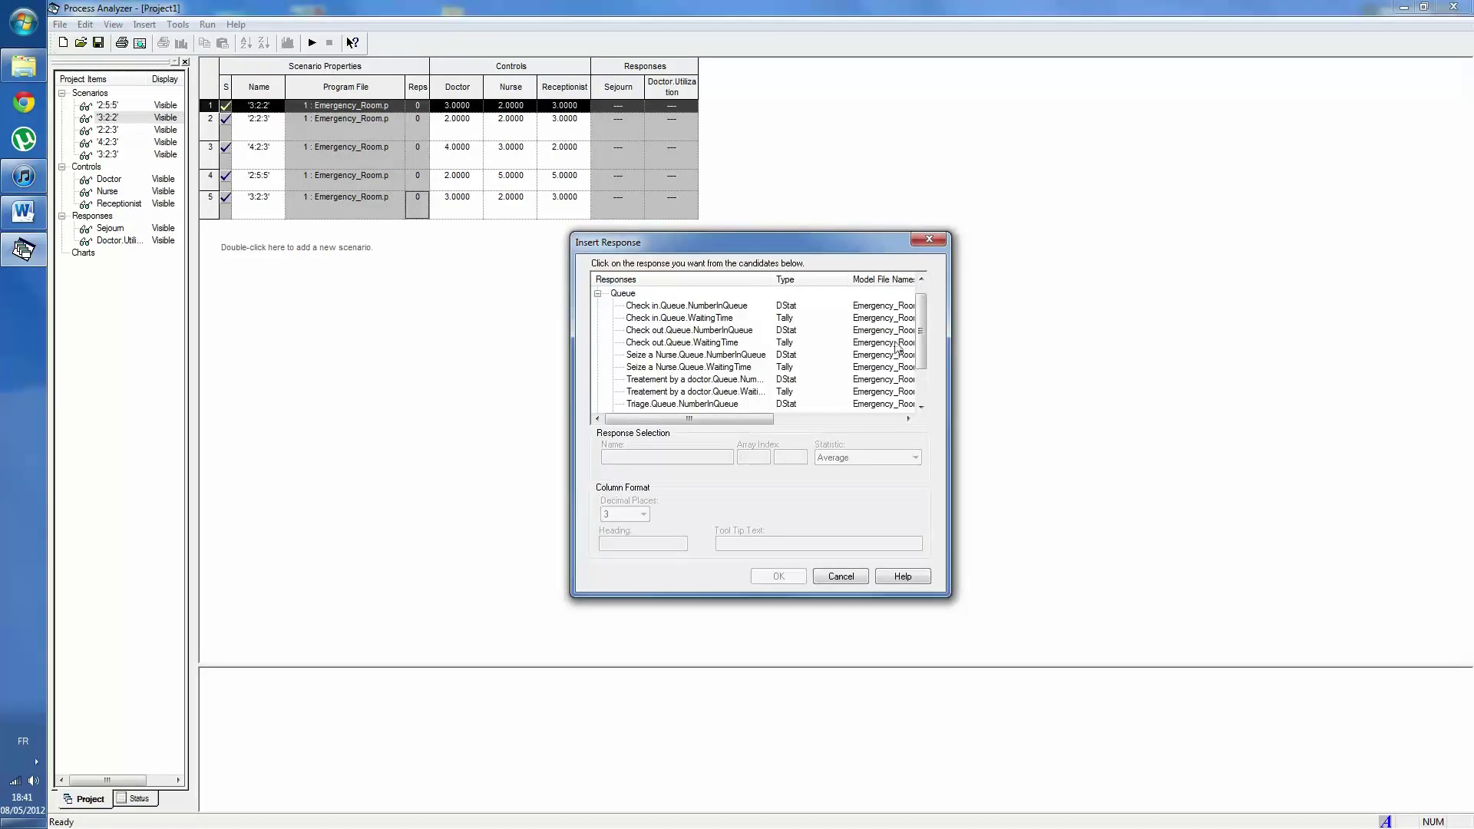
left_click_drag(922, 319, 918, 332)
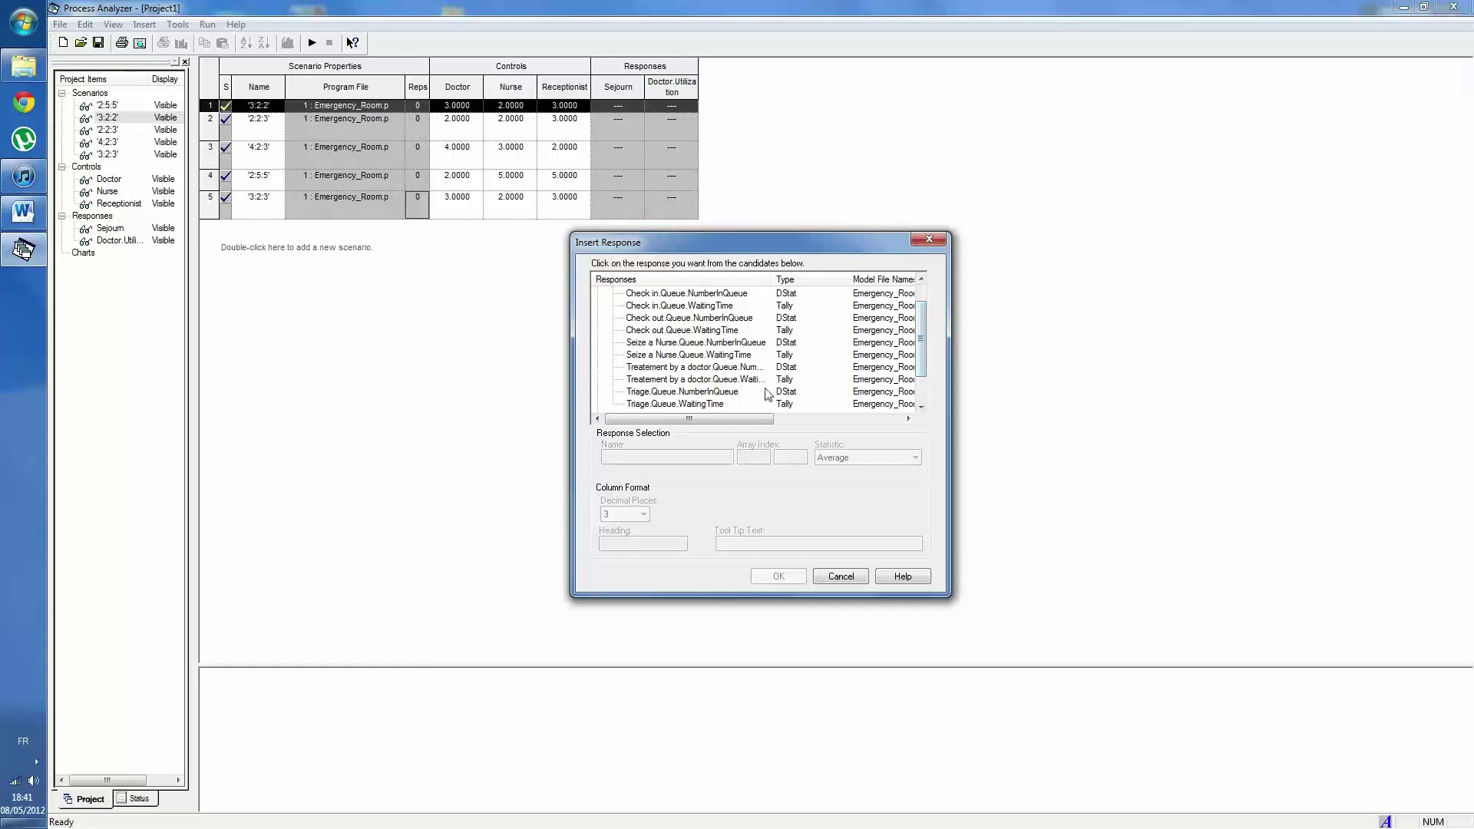
left_click(726, 380)
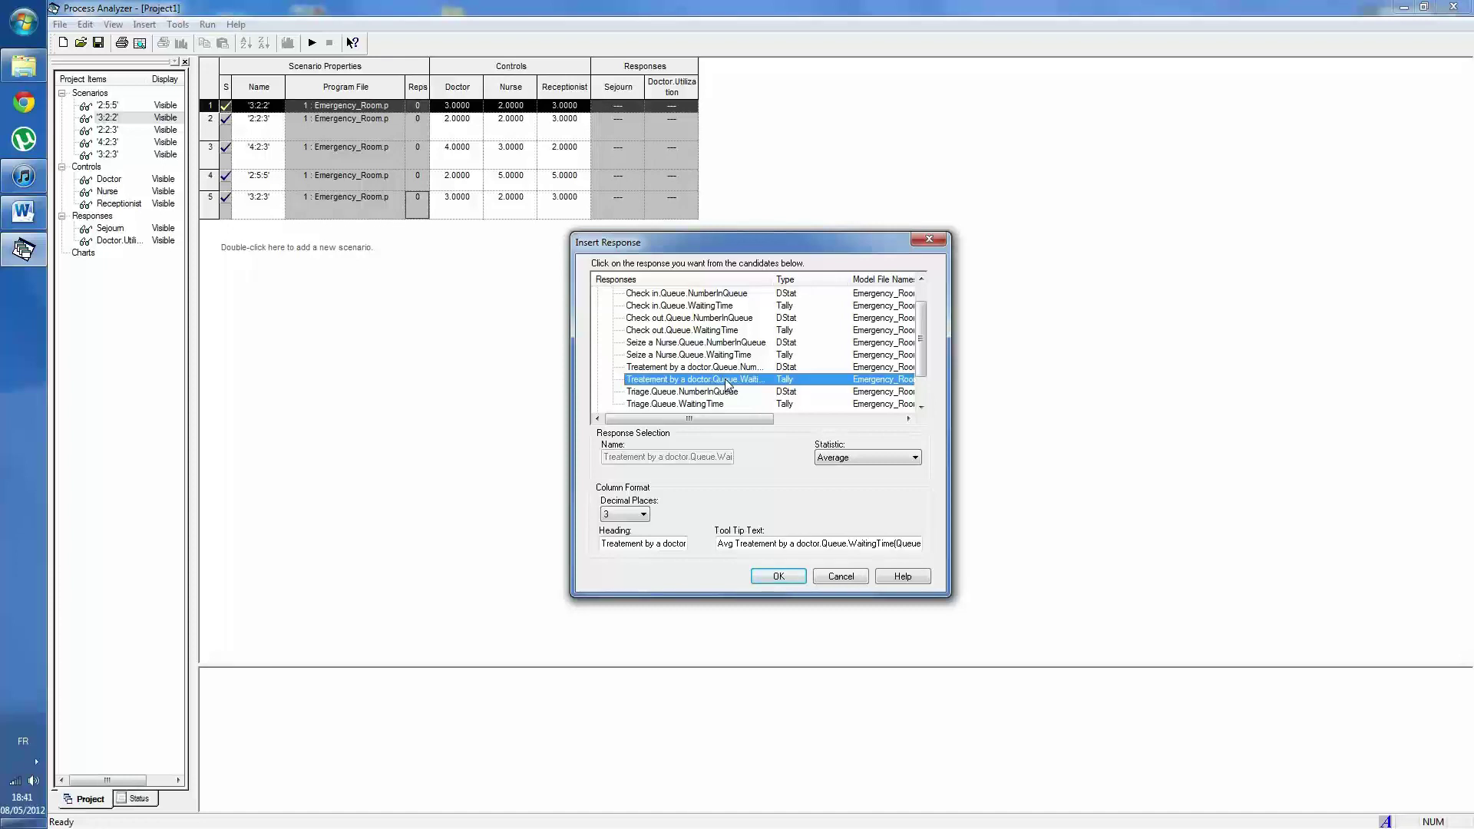
double_click(726, 380)
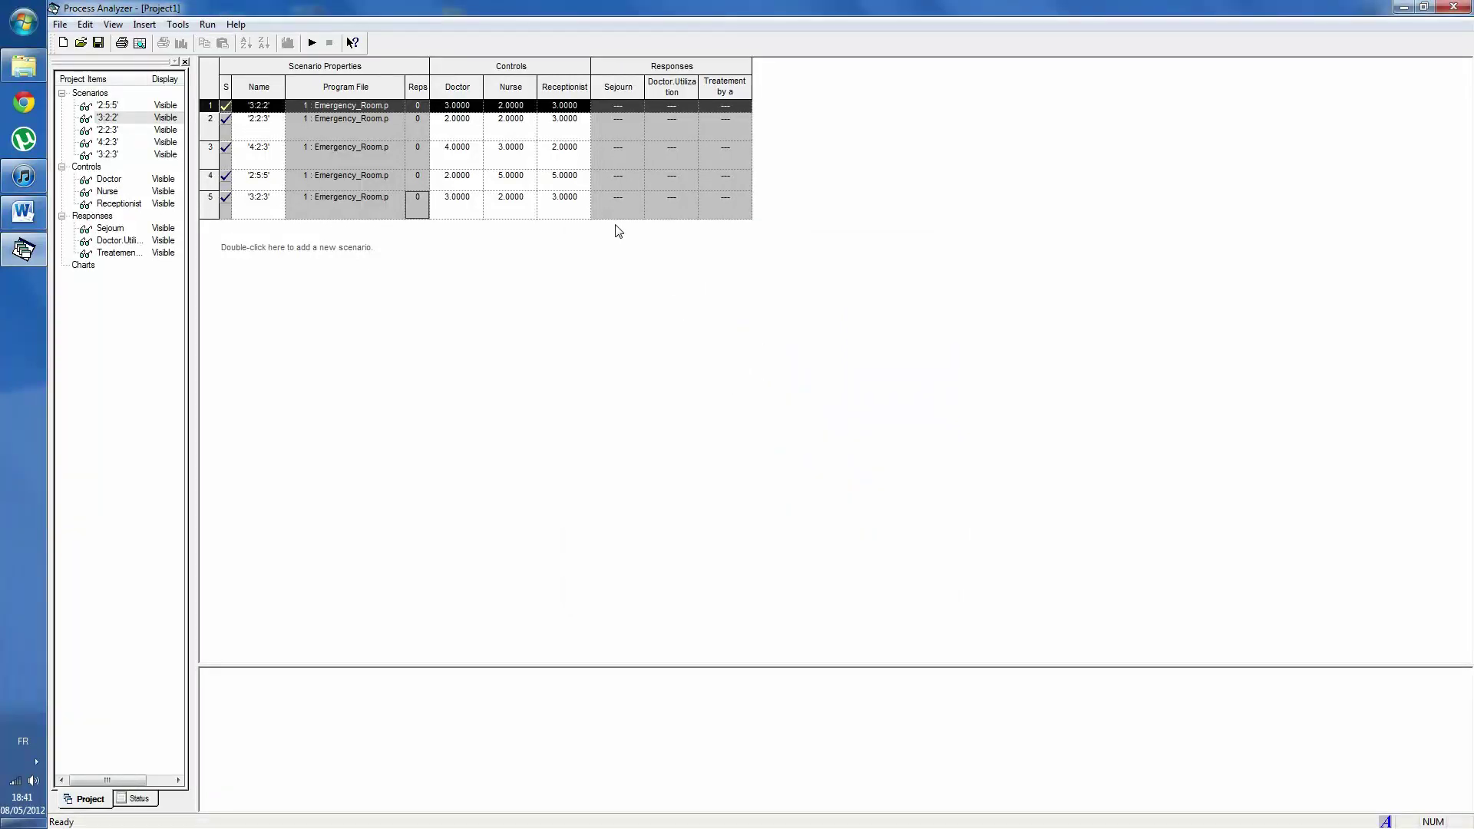
Run all five Emergency_Room scenarios for 10 replications and save the project as Project1.pan.
left_click(312, 43)
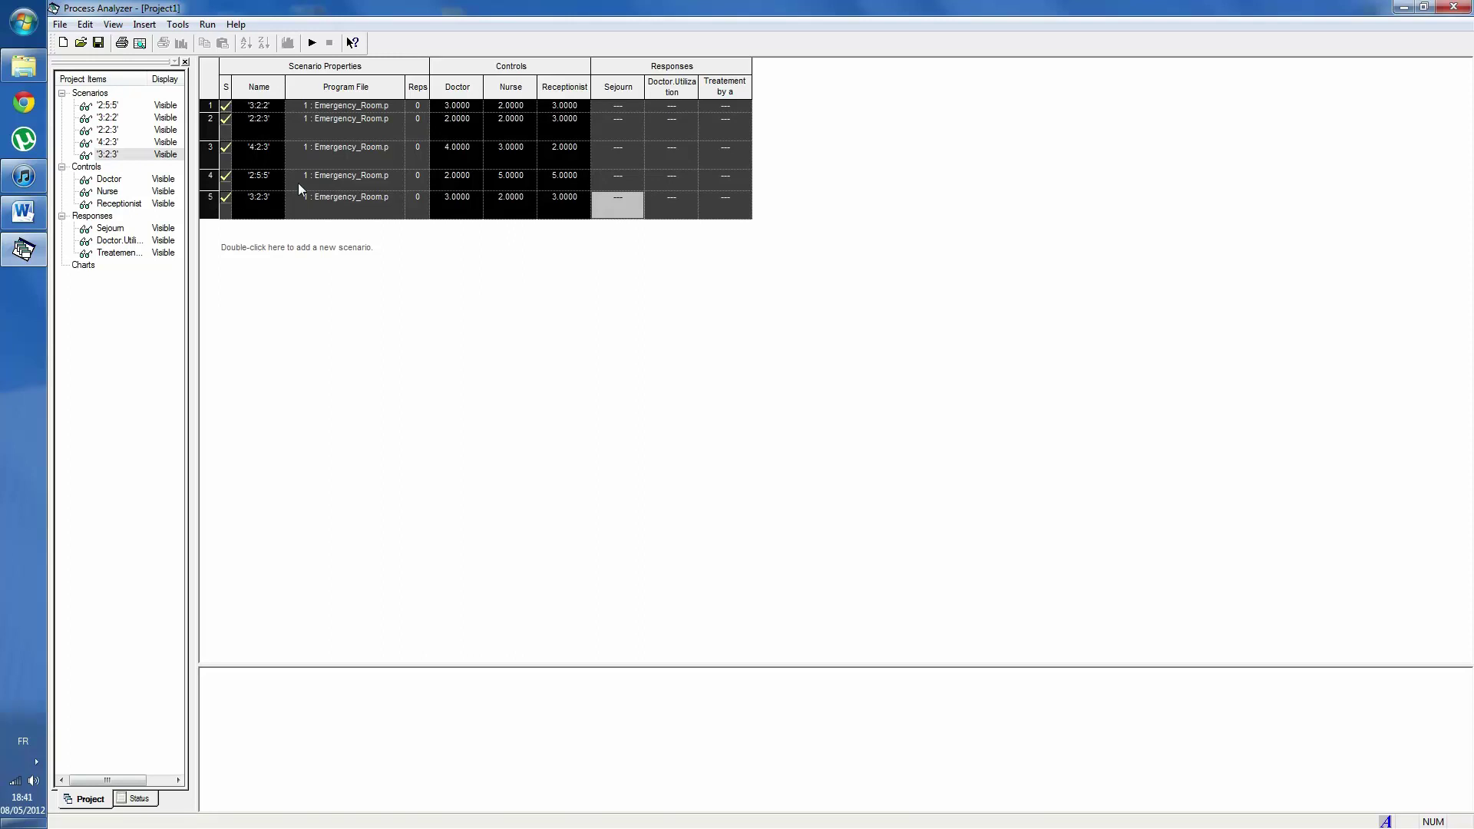
left_click(311, 43)
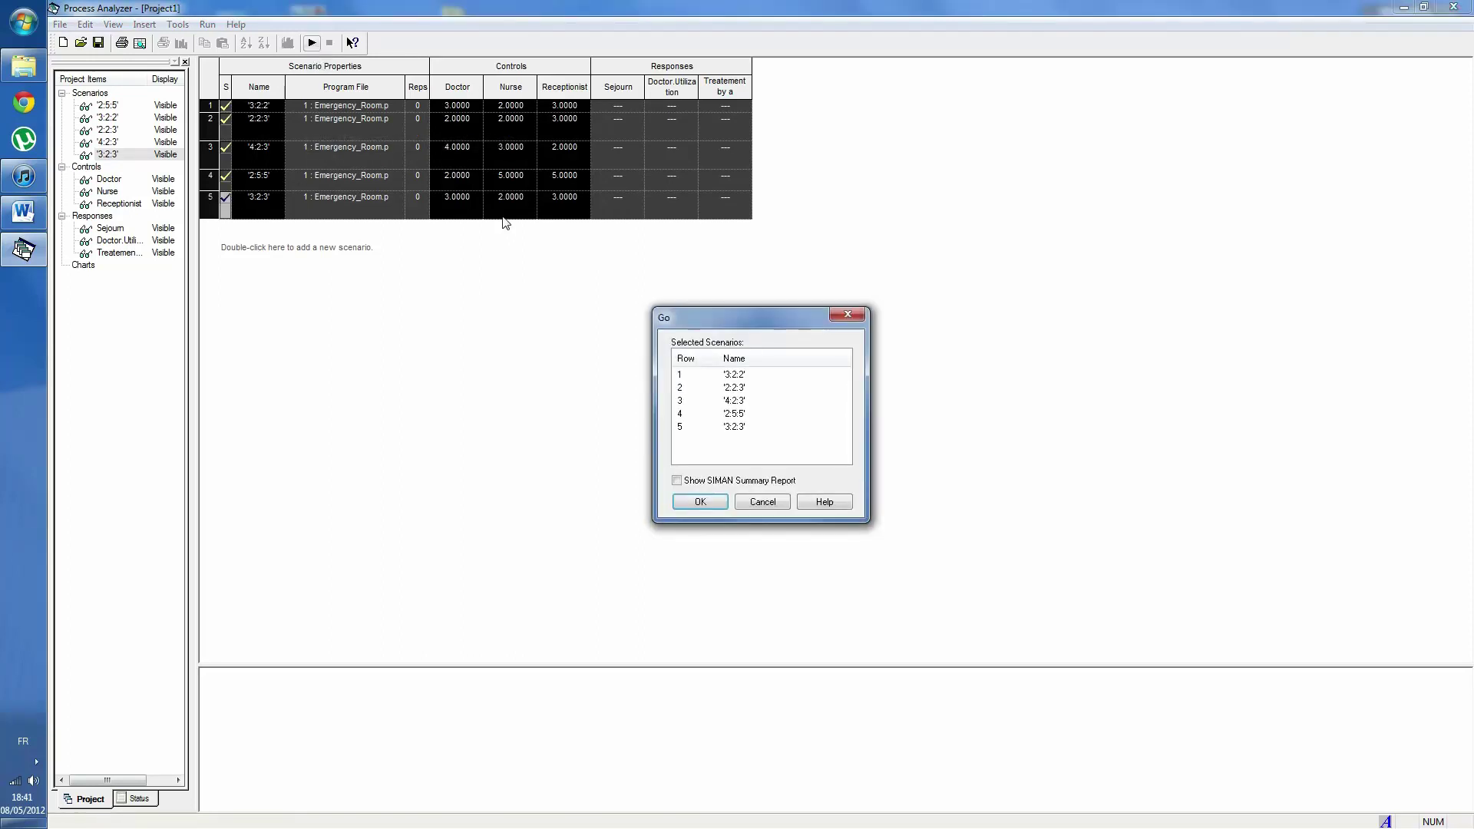
left_click(703, 500)
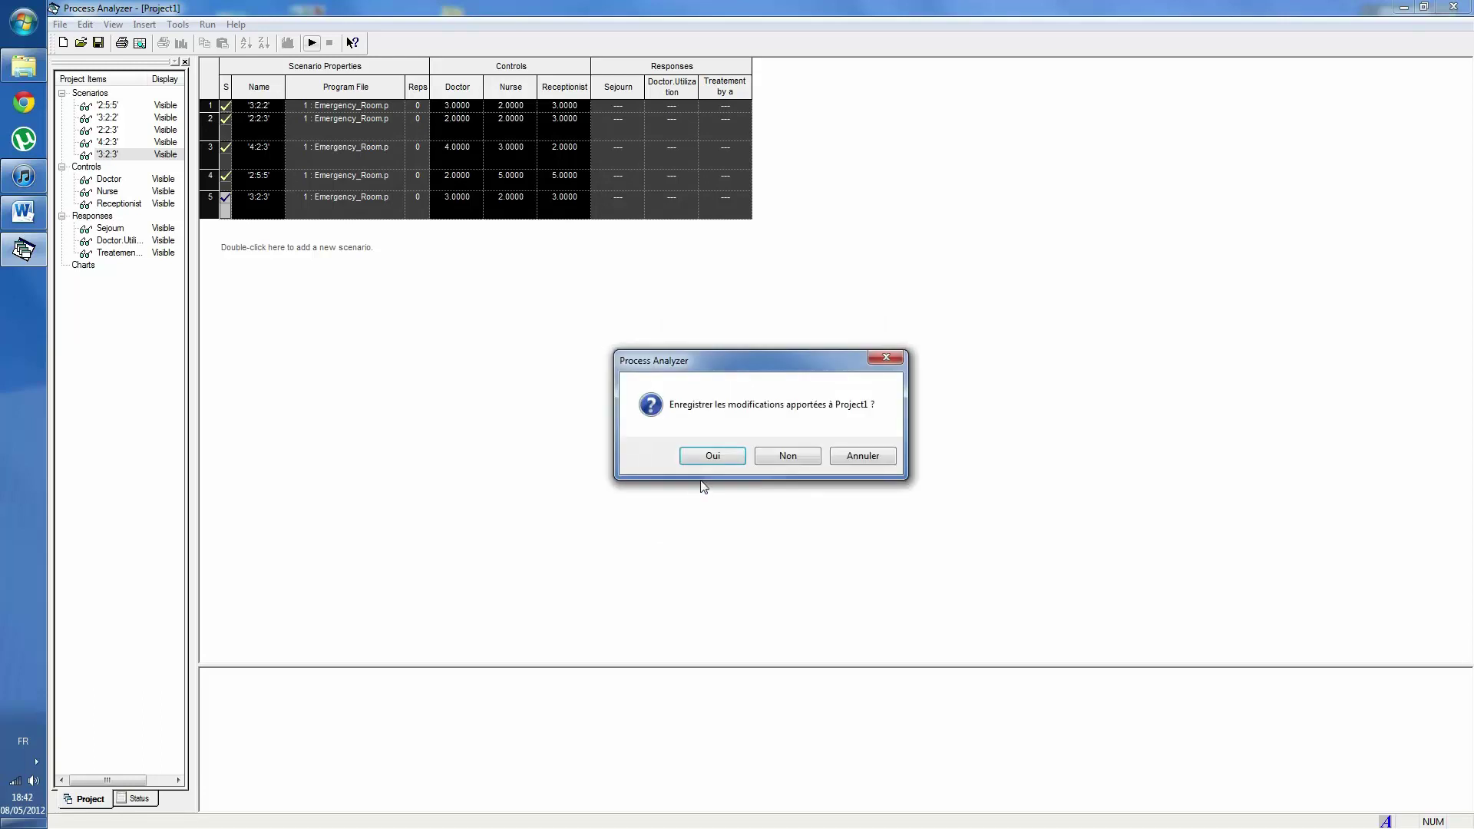
left_click(712, 458)
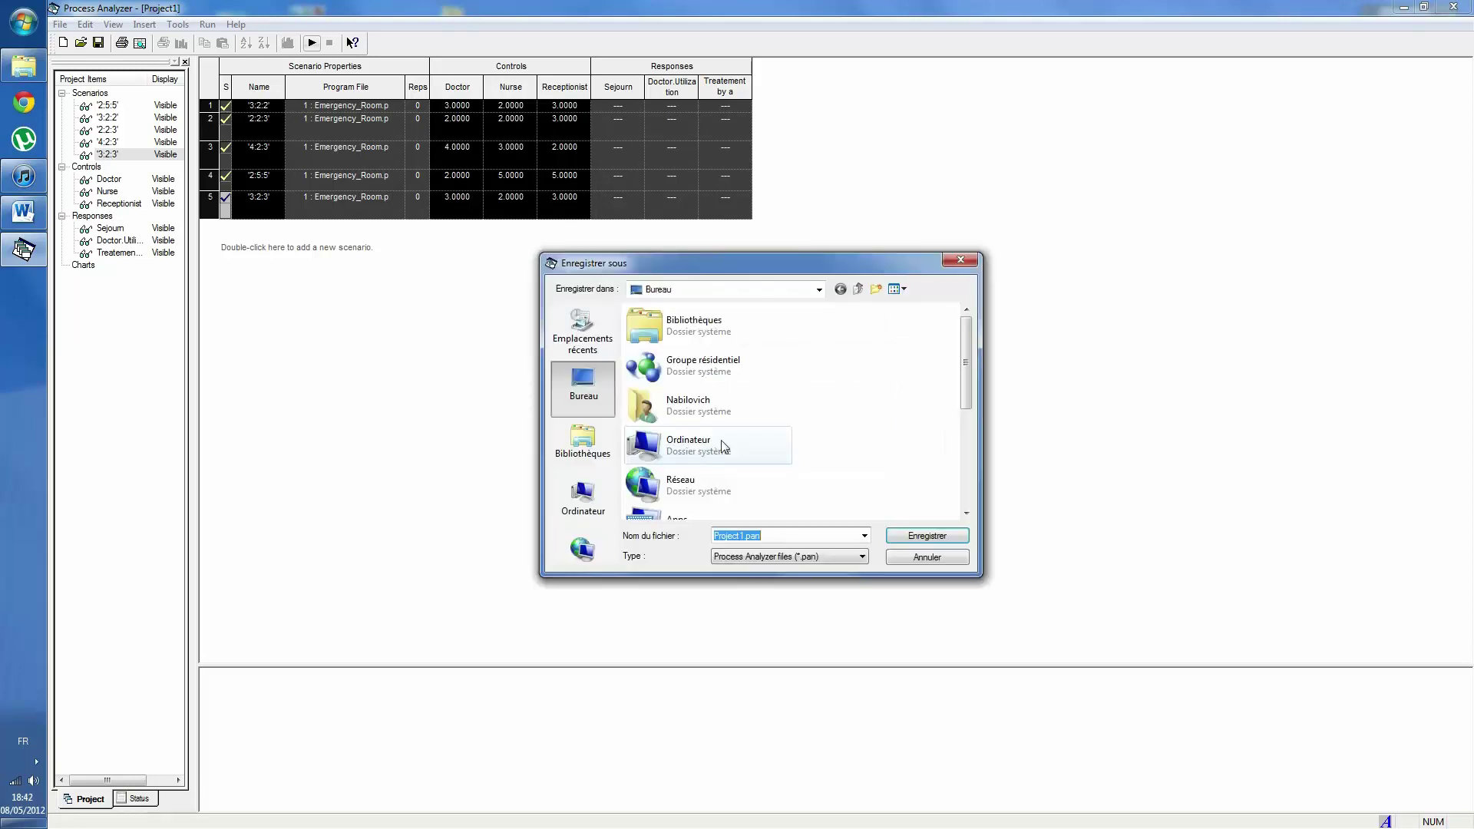
left_click(920, 540)
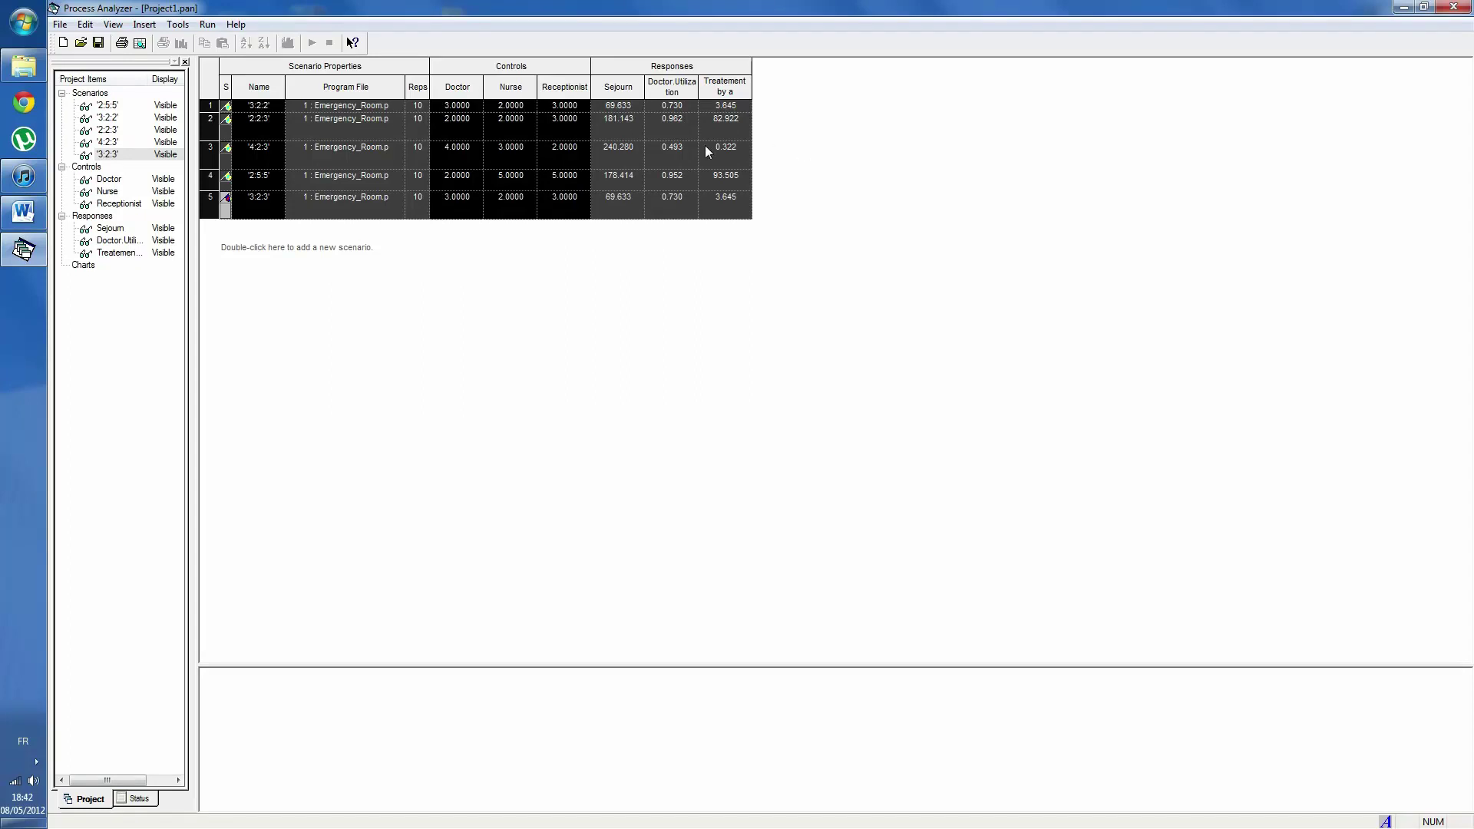
Inspect the Sejourn replication data for scenarios 3:2:2, 2:2:3, 2:5:5 and 3:2:3.
left_click(616, 109)
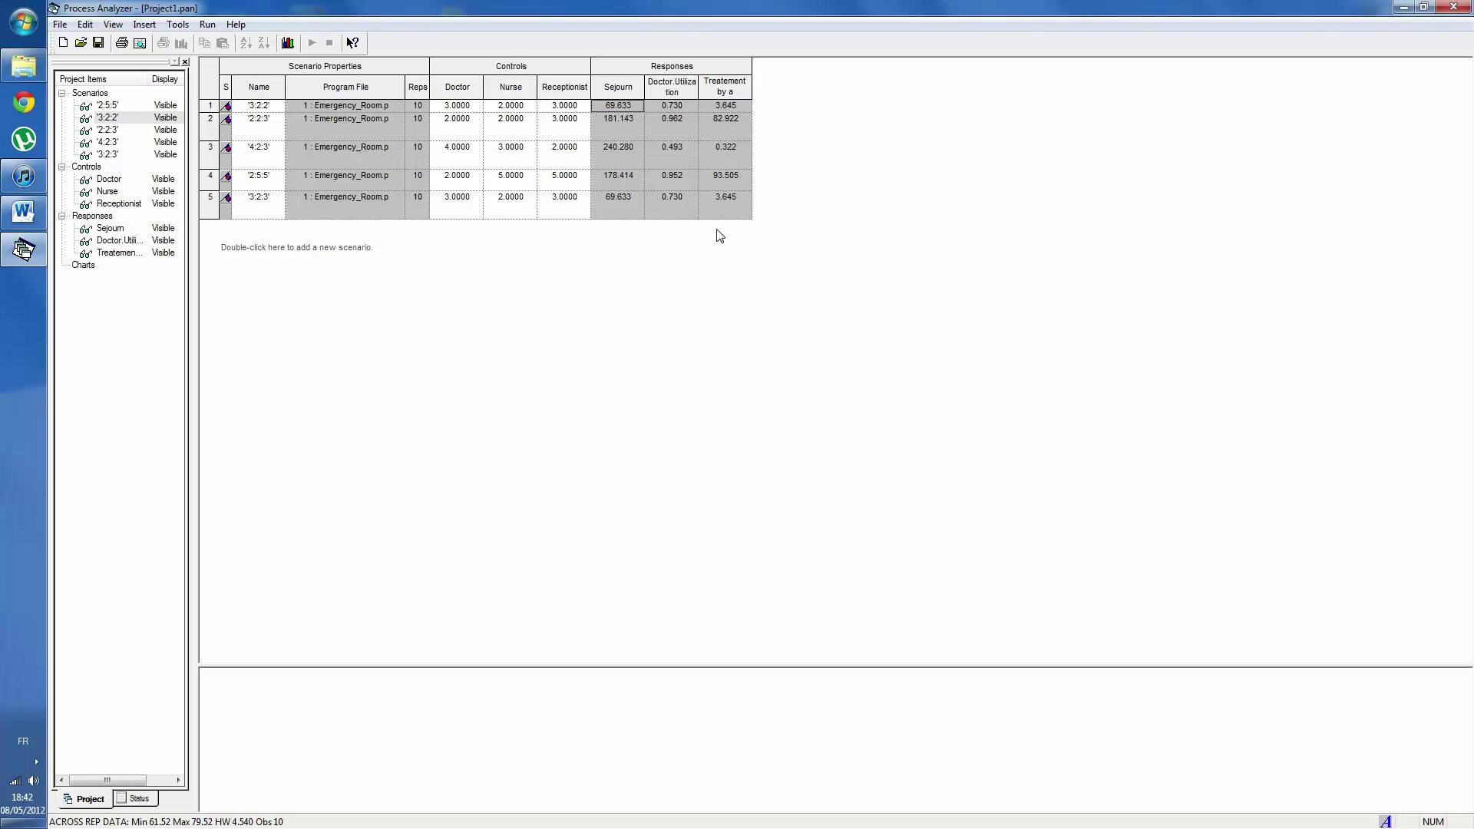
left_click(640, 130)
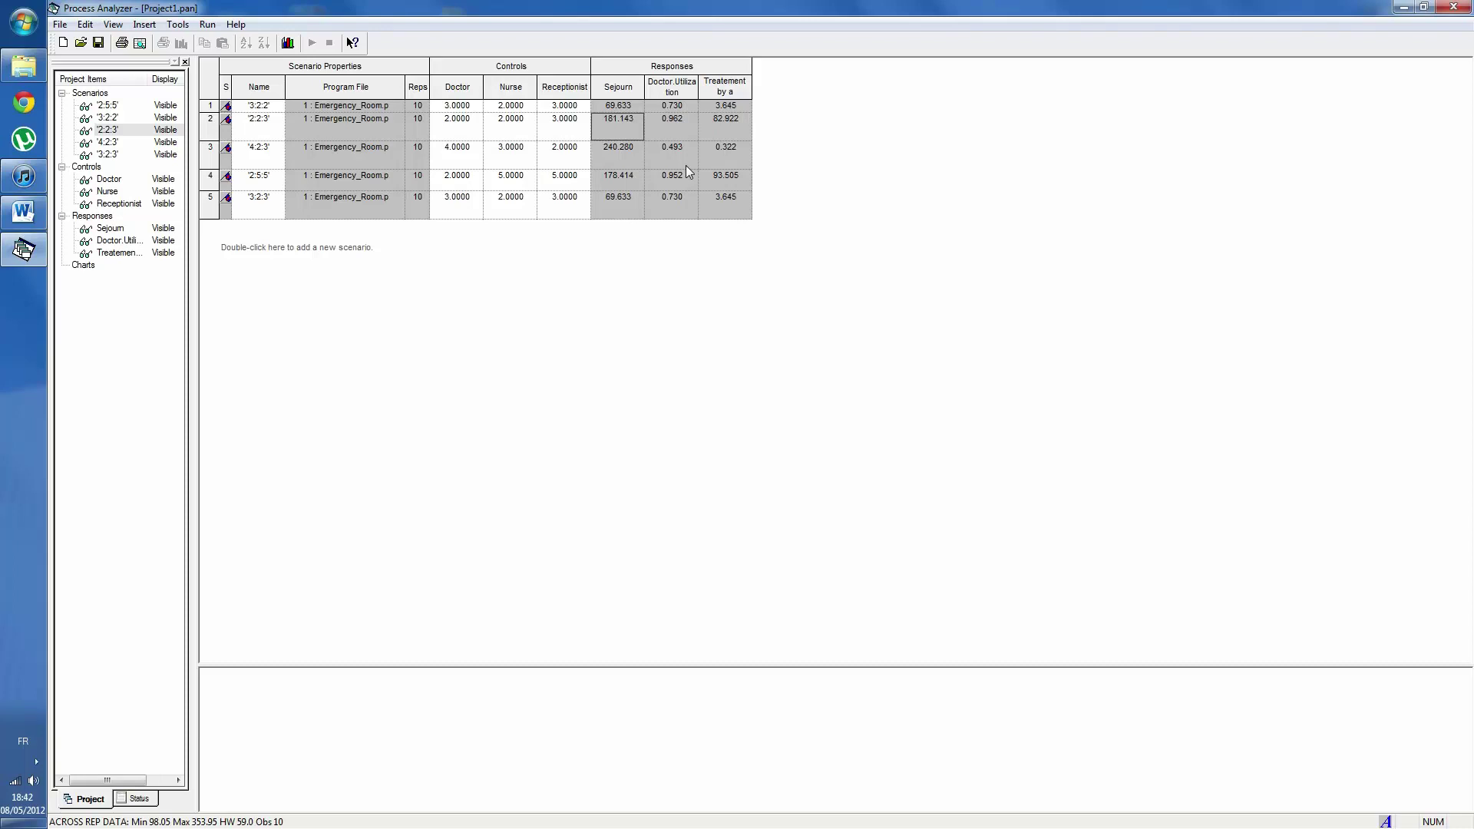
left_click(631, 178)
left_click(631, 203)
Step through each scenario's Doctor.Utilization statistics, starting from scenario 3:2:2.
left_click(675, 107)
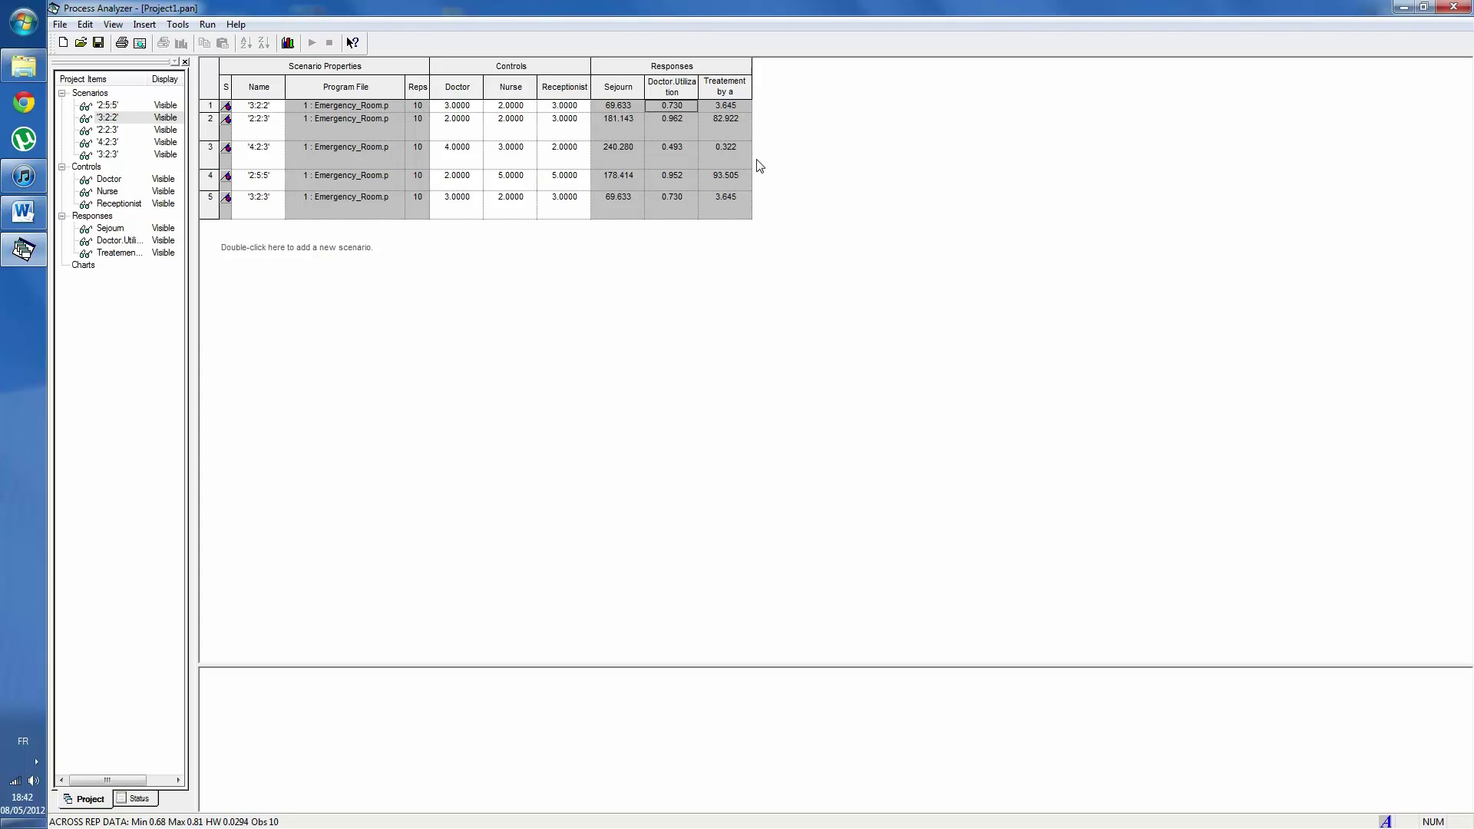
key("Down")
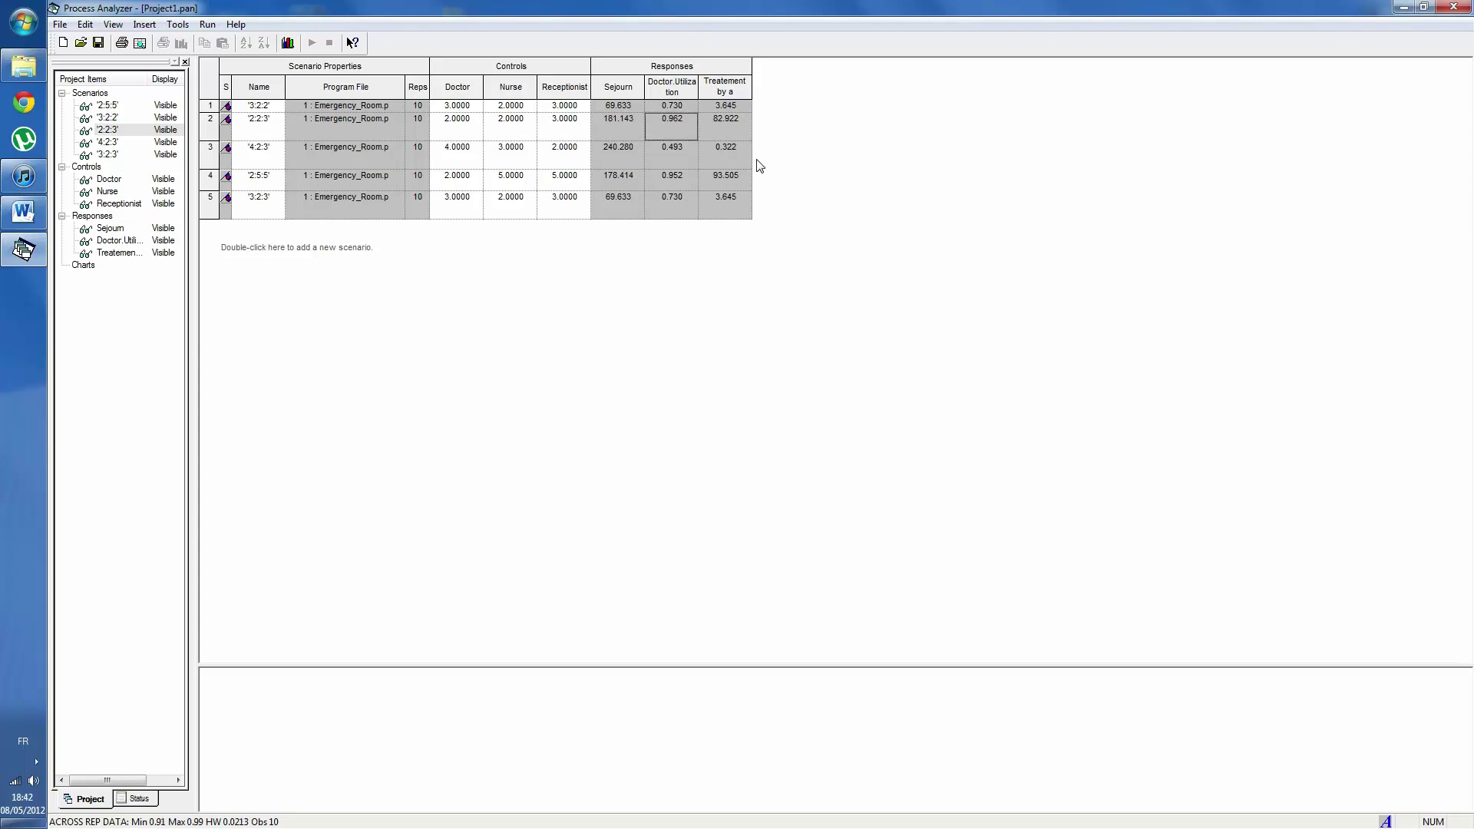
key("Down")
key("Up")
key("Down")
key("Down")
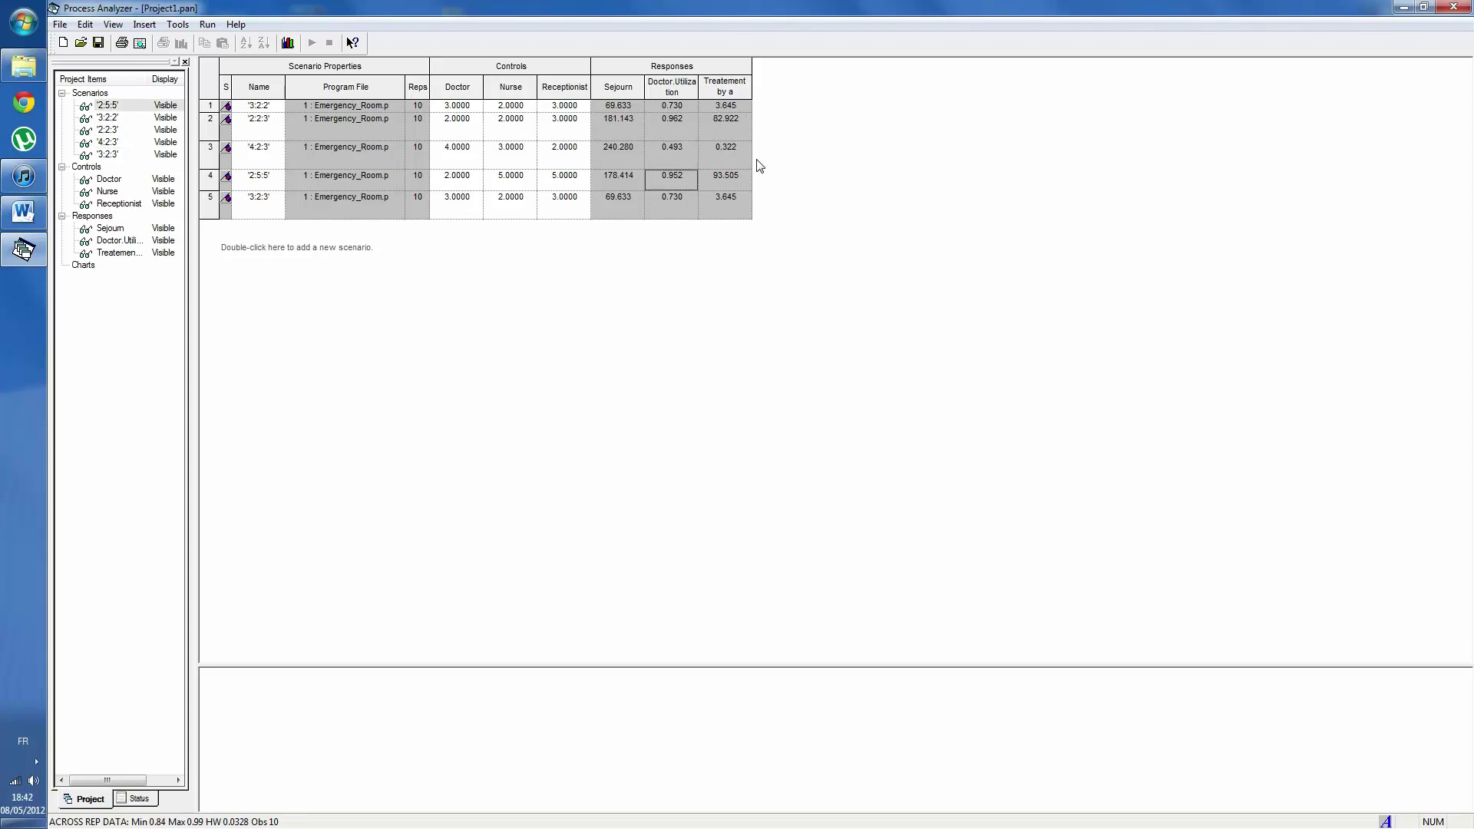
key("Up")
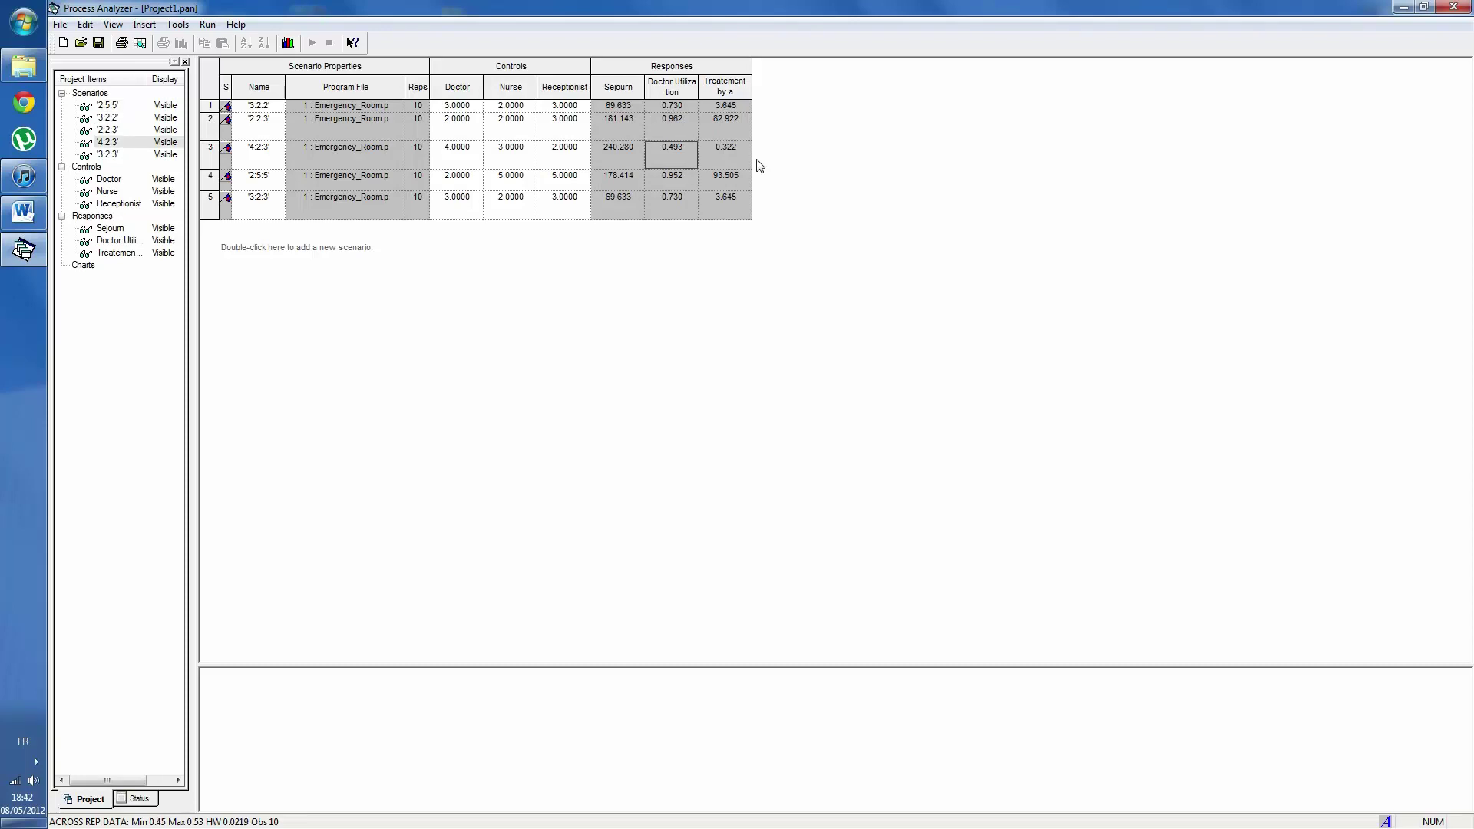
Compare 2:2:3's 0.962 Doctor.Utilization with 4:2:3's across-replication statistics.
left_click(674, 123)
left_click(481, 124)
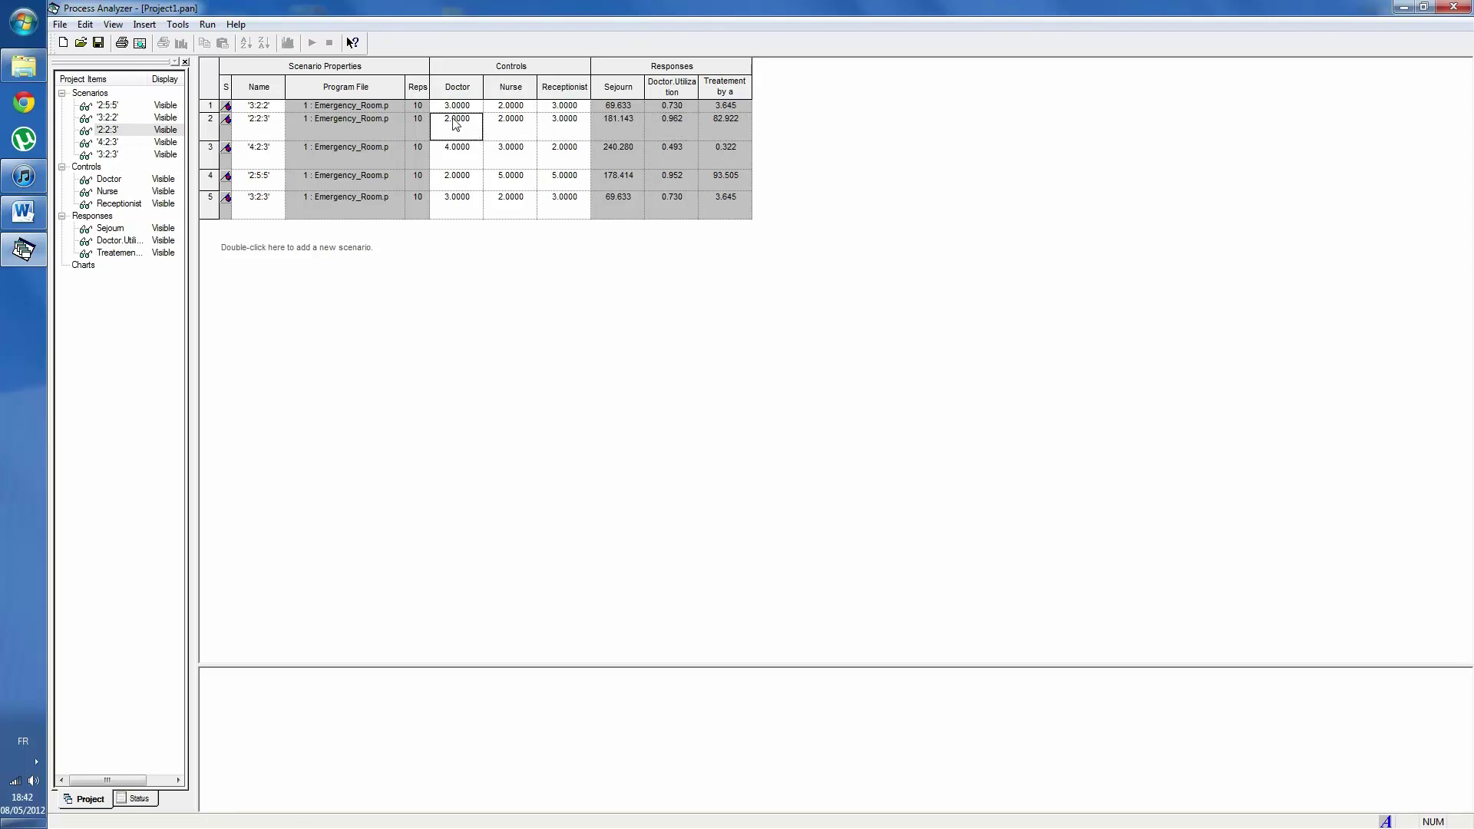
left_click(675, 124)
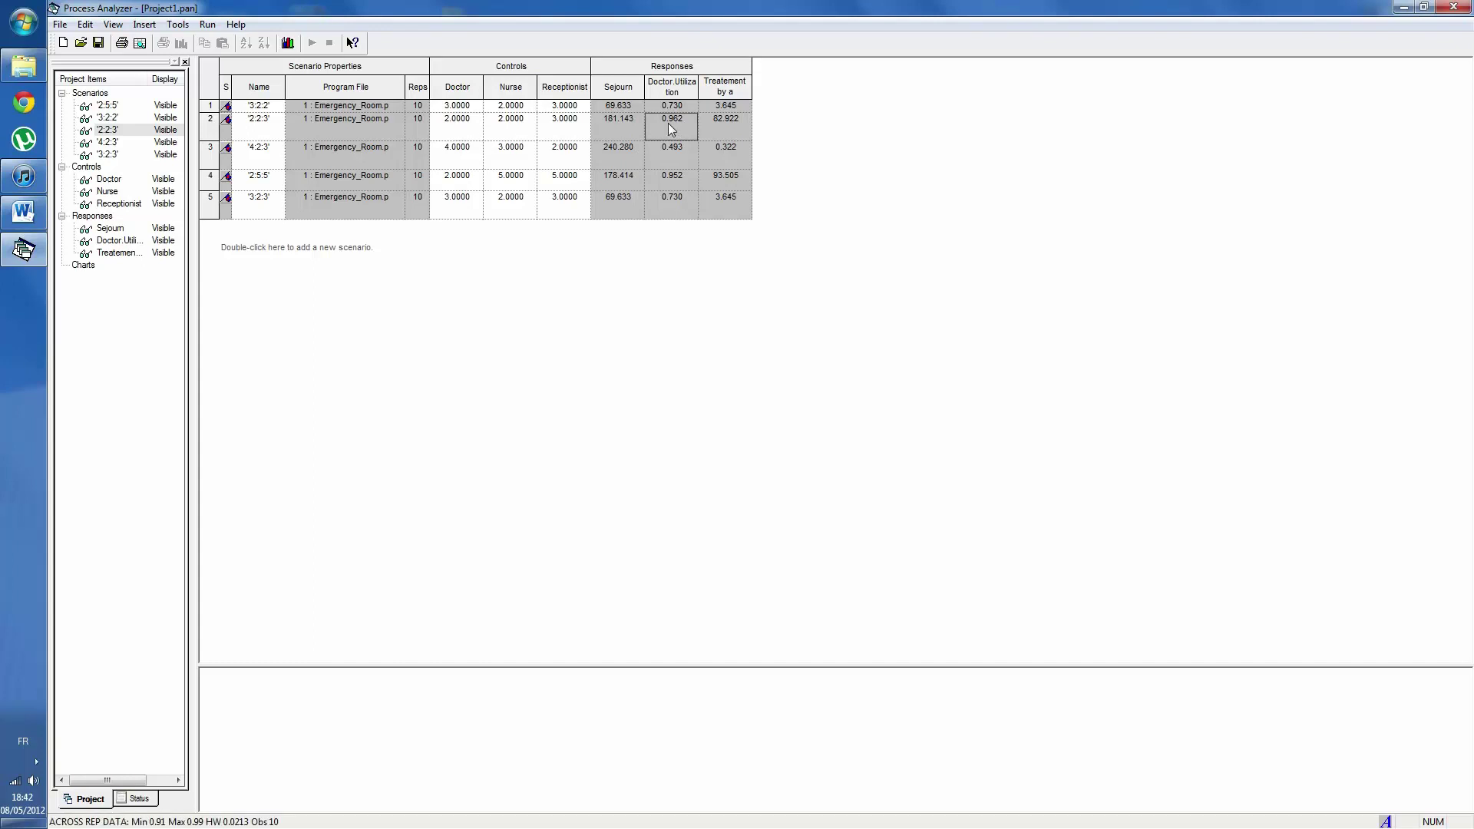
left_click(459, 161)
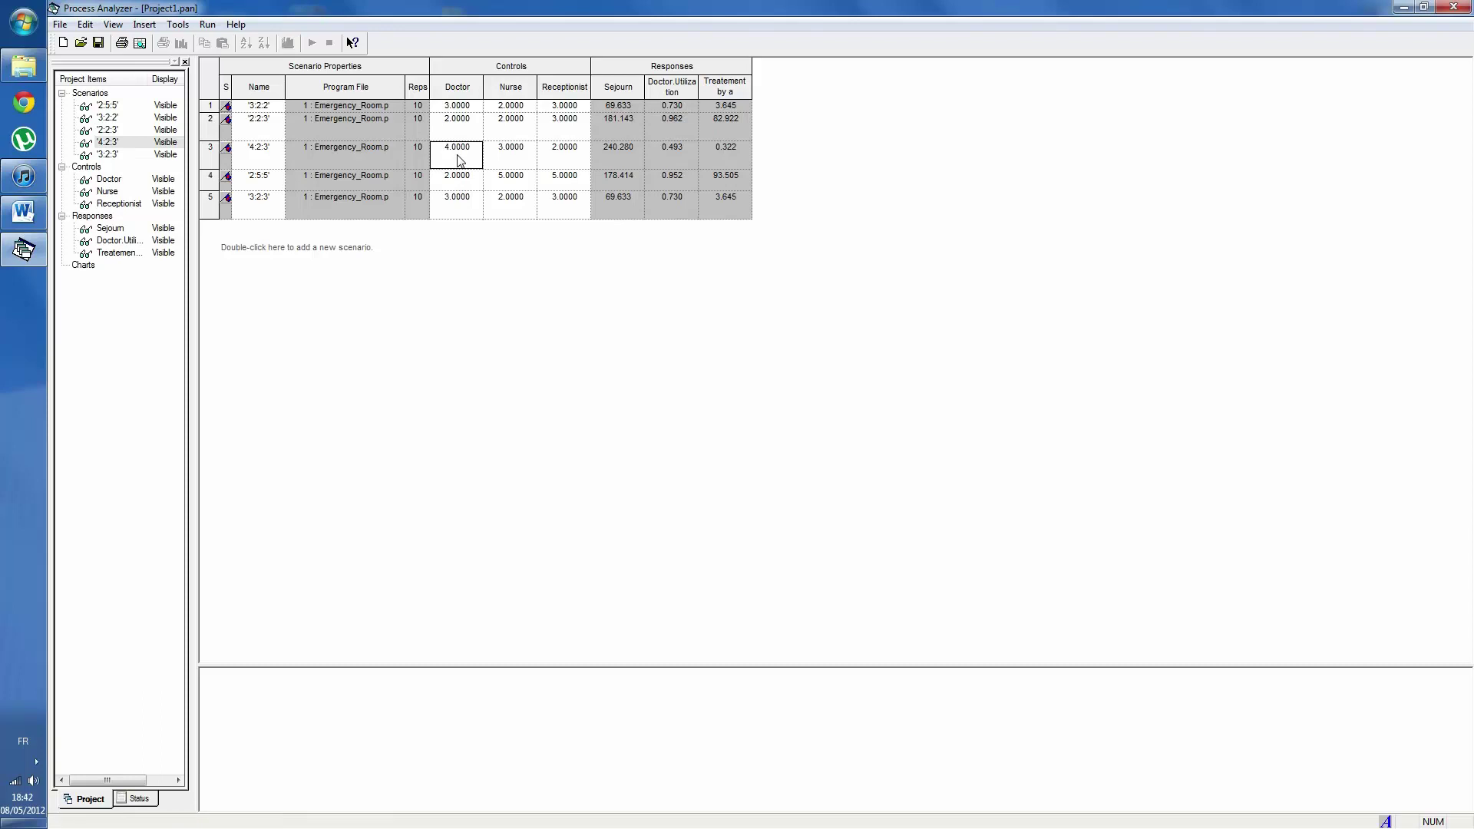
left_click(675, 156)
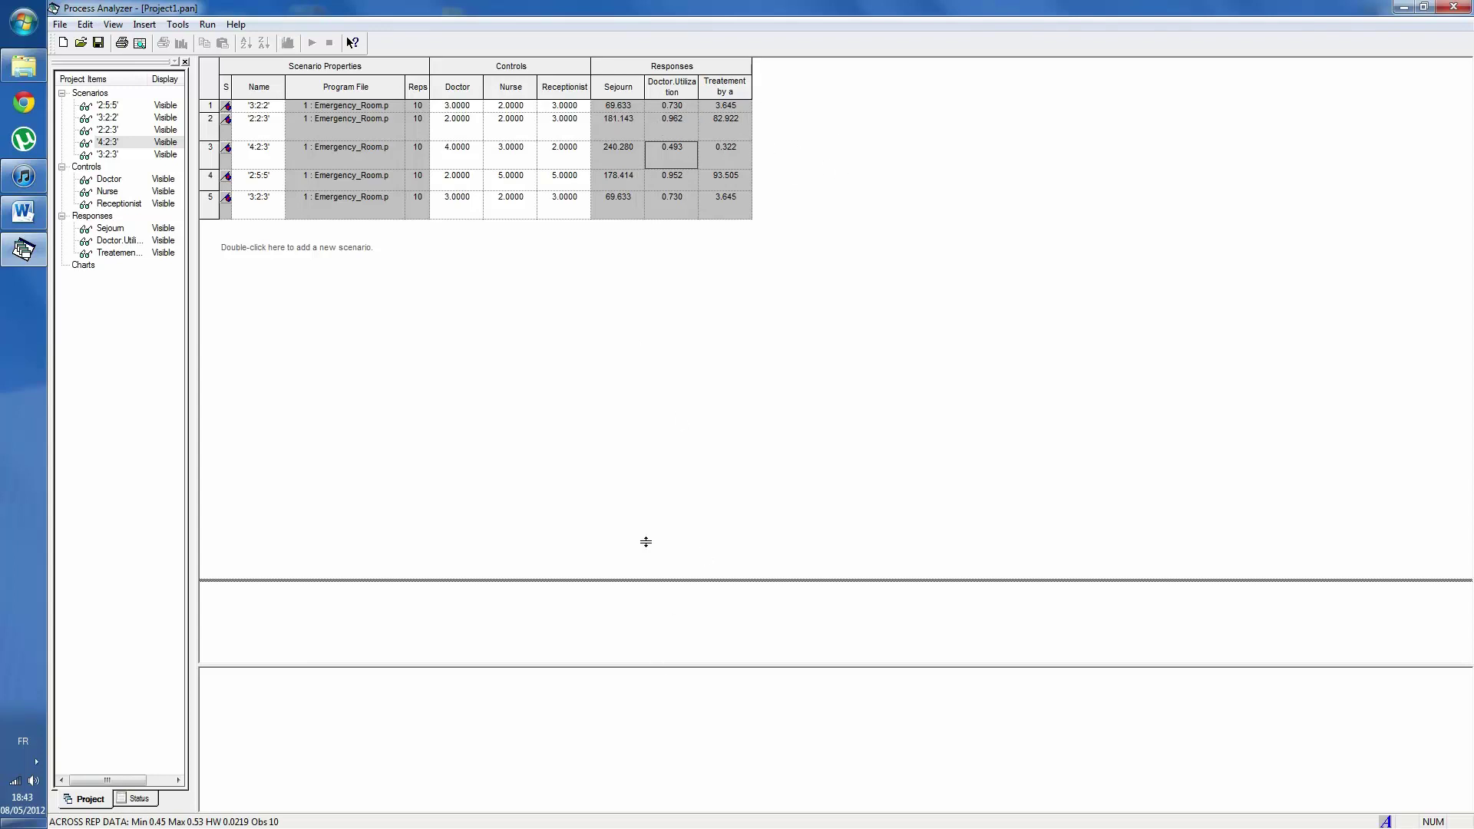
Raise the pane splitter for chart space and select the Sejourn response column.
left_click_drag(644, 519, 643, 498)
key("Down")
key("Down")
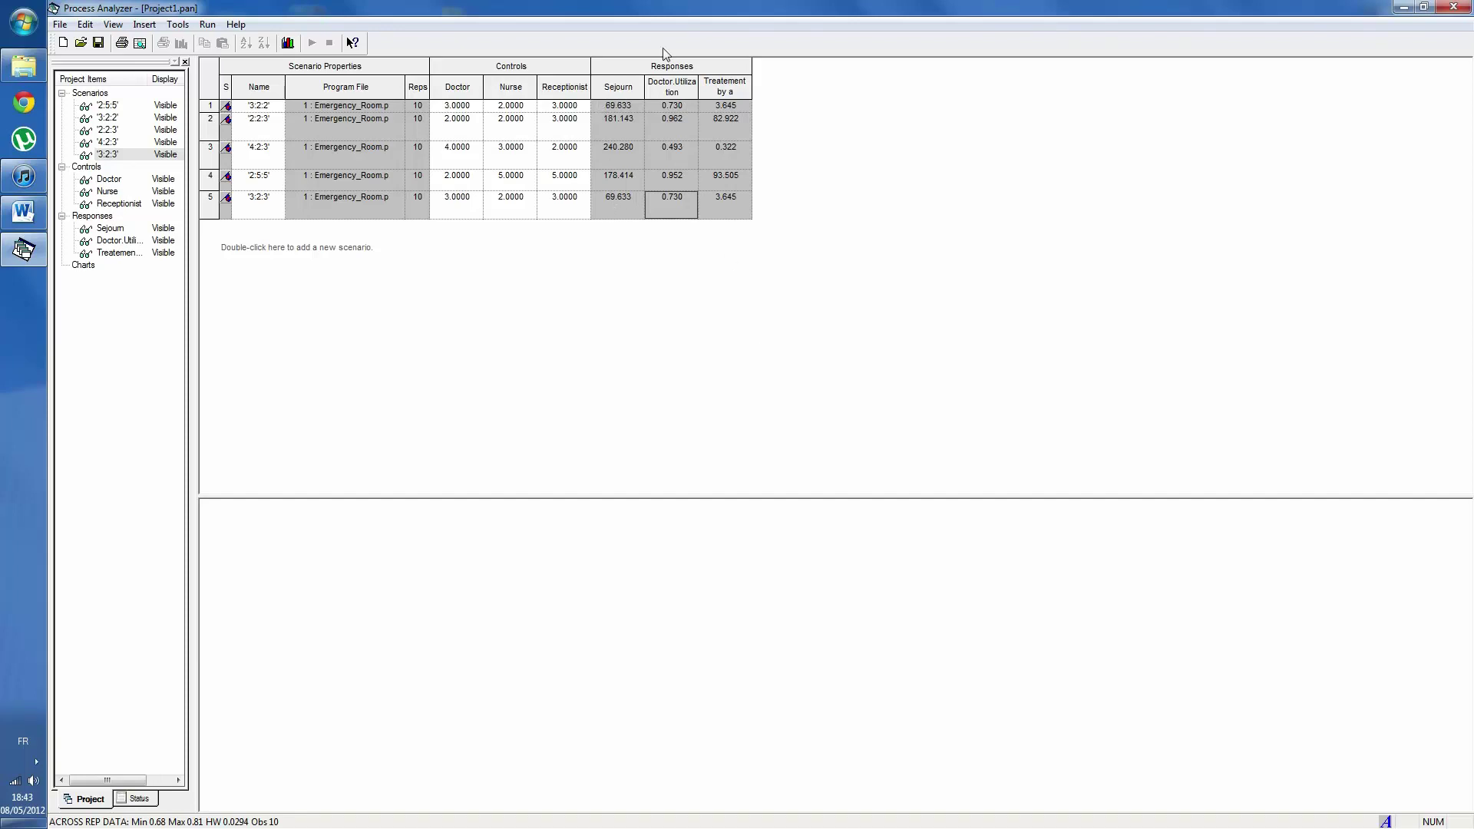
left_click(620, 70)
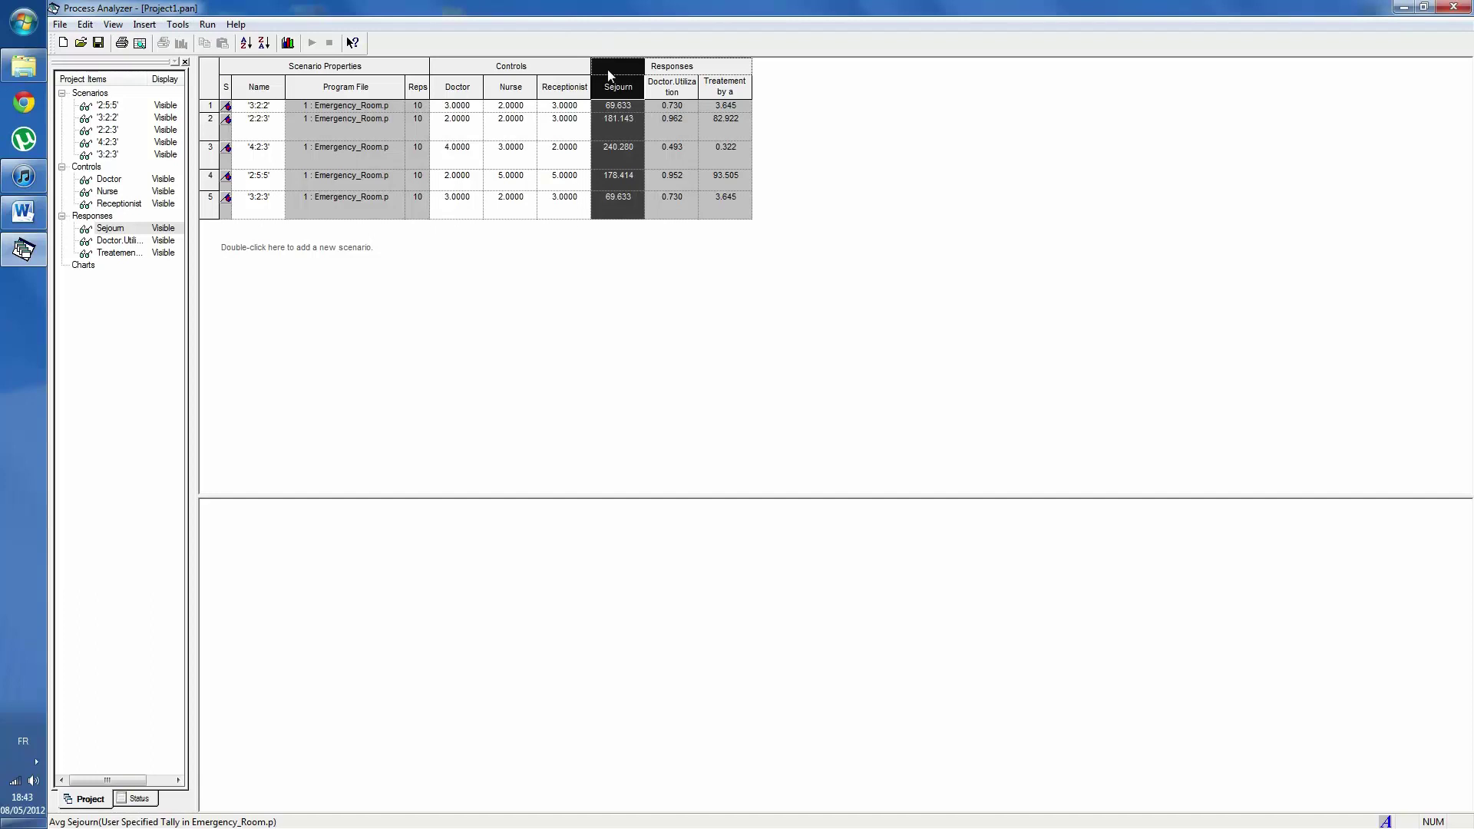
Start a new box-and-whisker chart using Sejourn as the charted response.
left_click(188, 29)
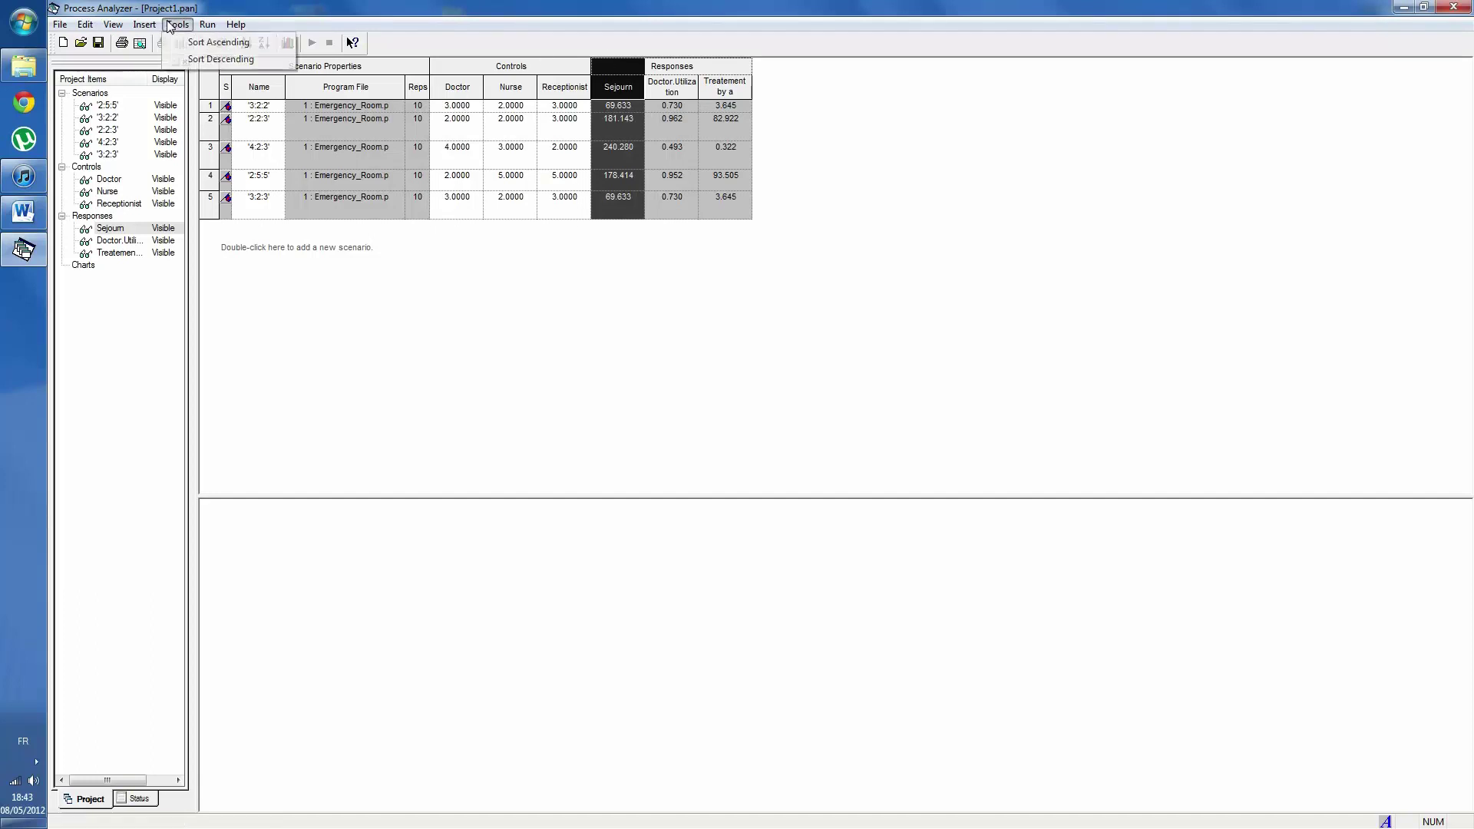
mouse_move(153, 29)
left_click(170, 100)
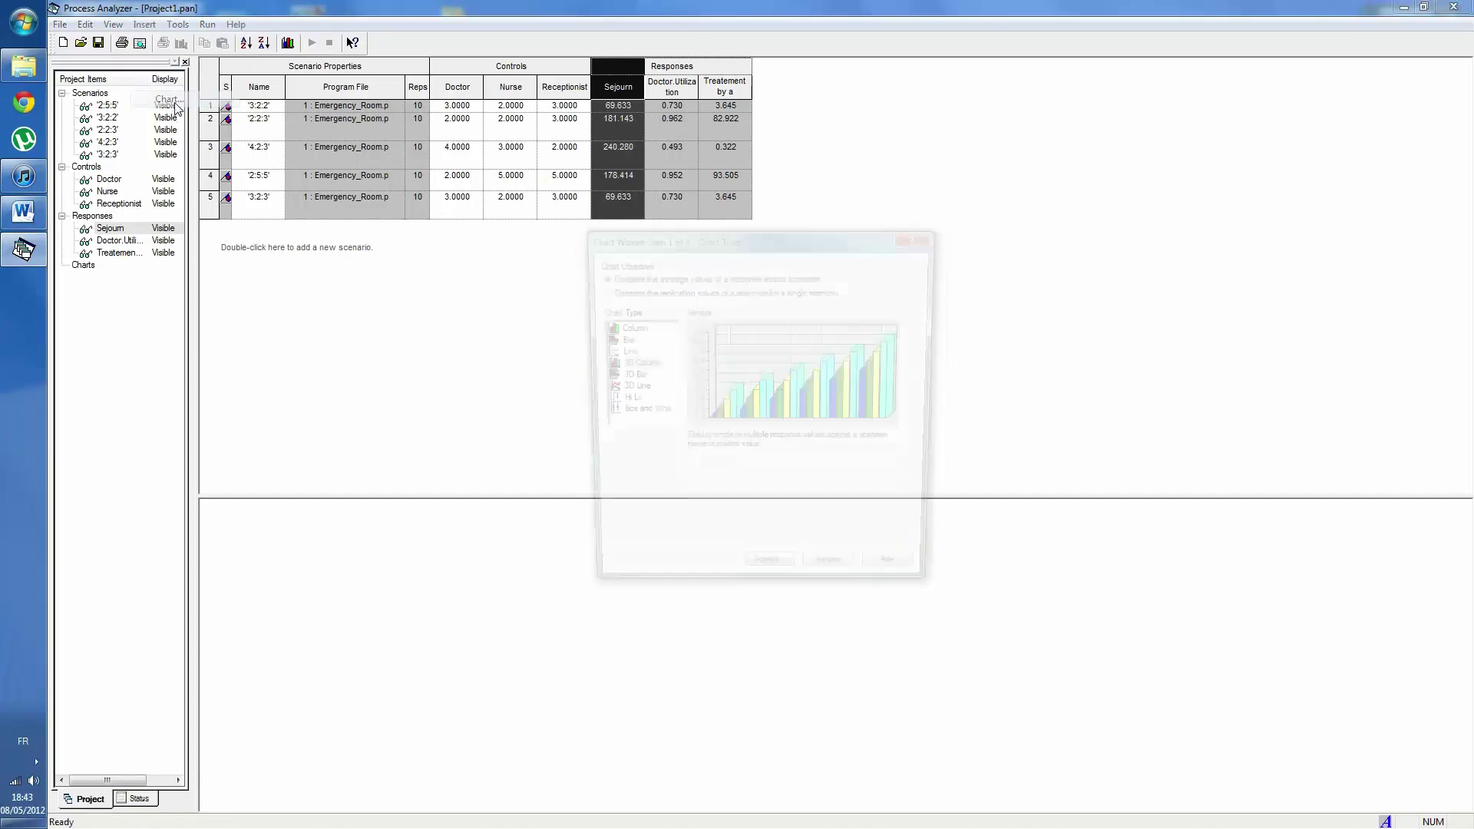
left_click(618, 414)
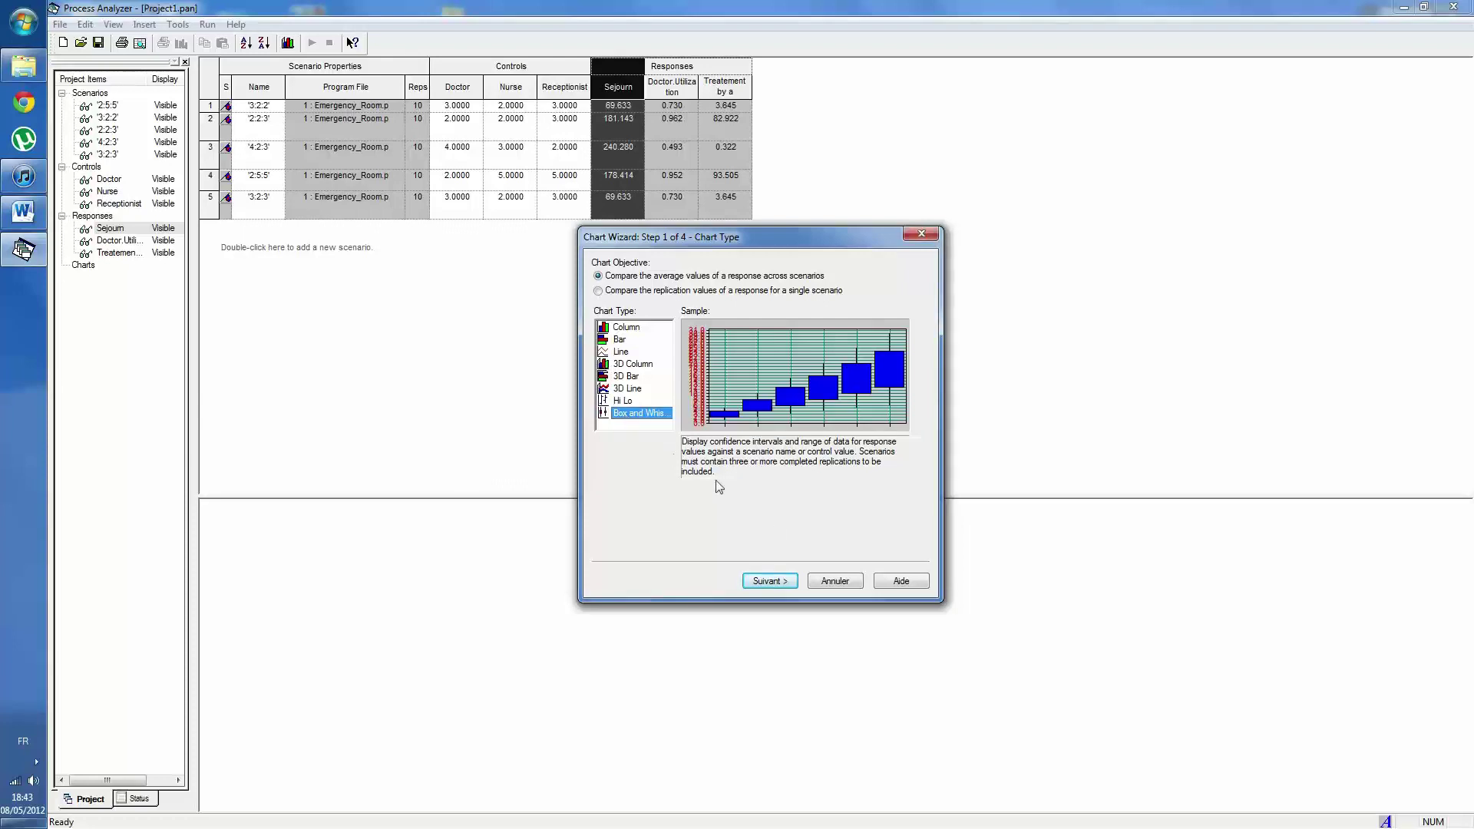
left_click(767, 581)
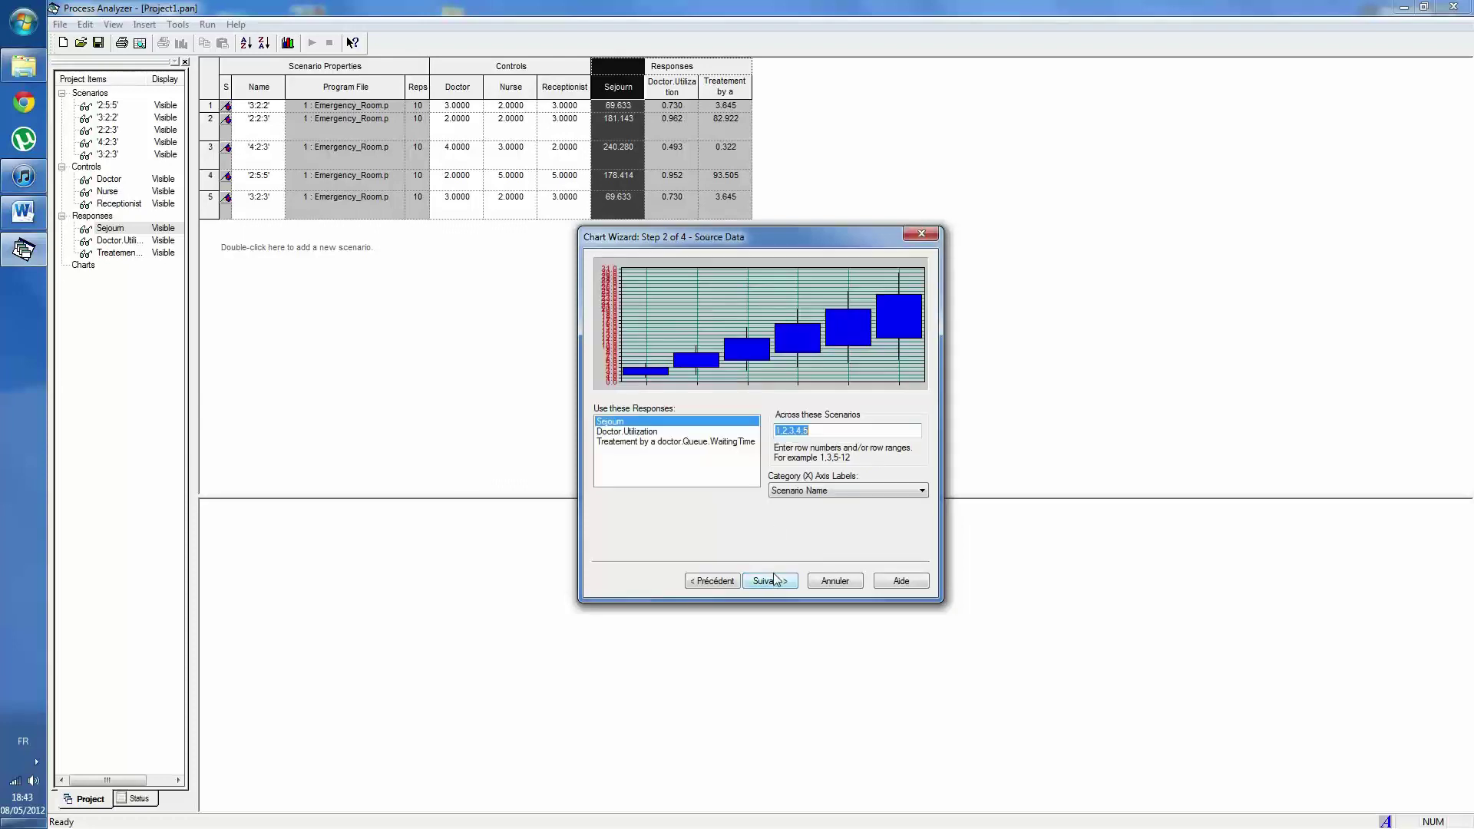
left_click(608, 424)
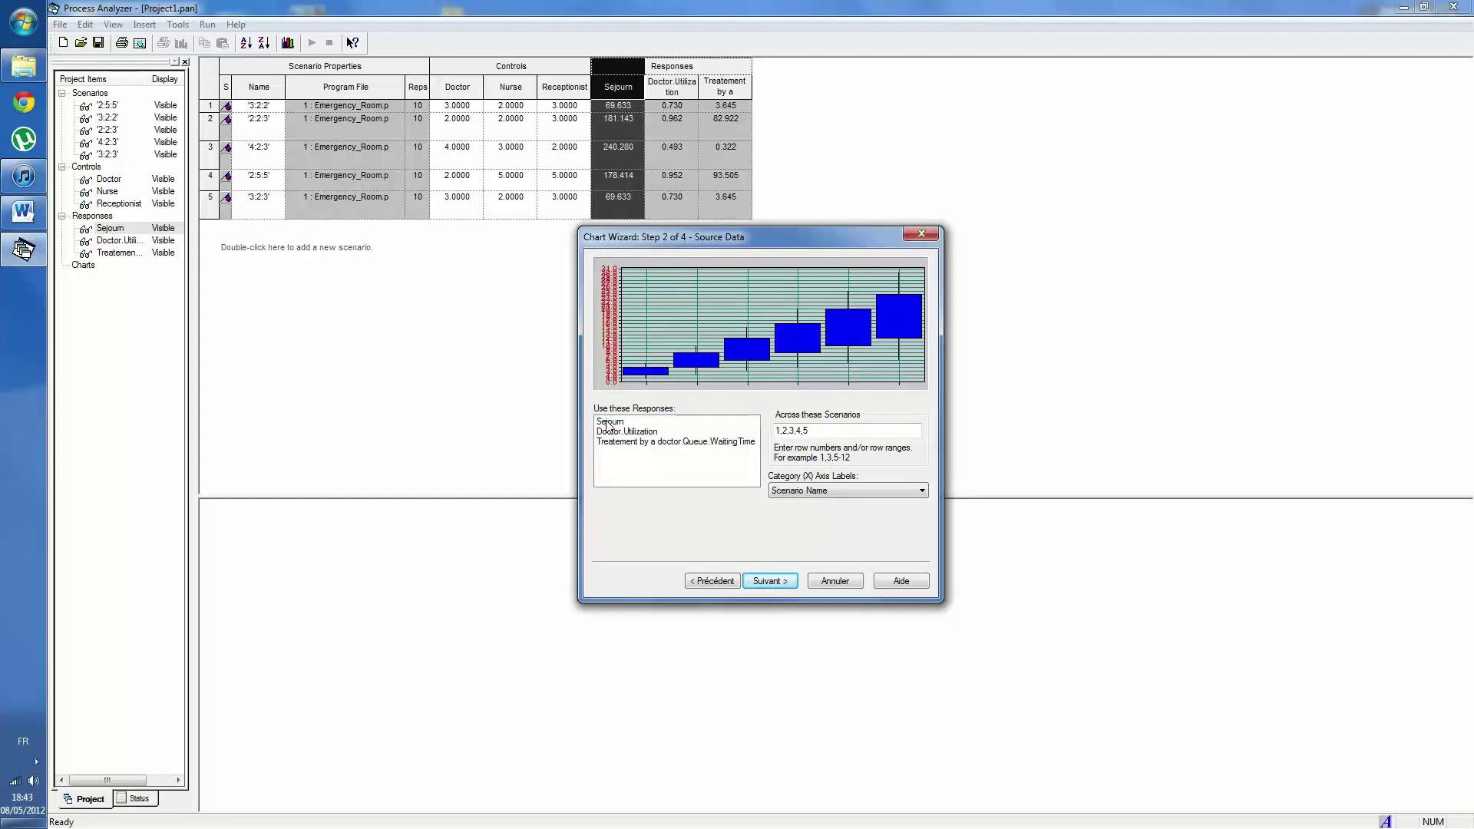
left_click(760, 581)
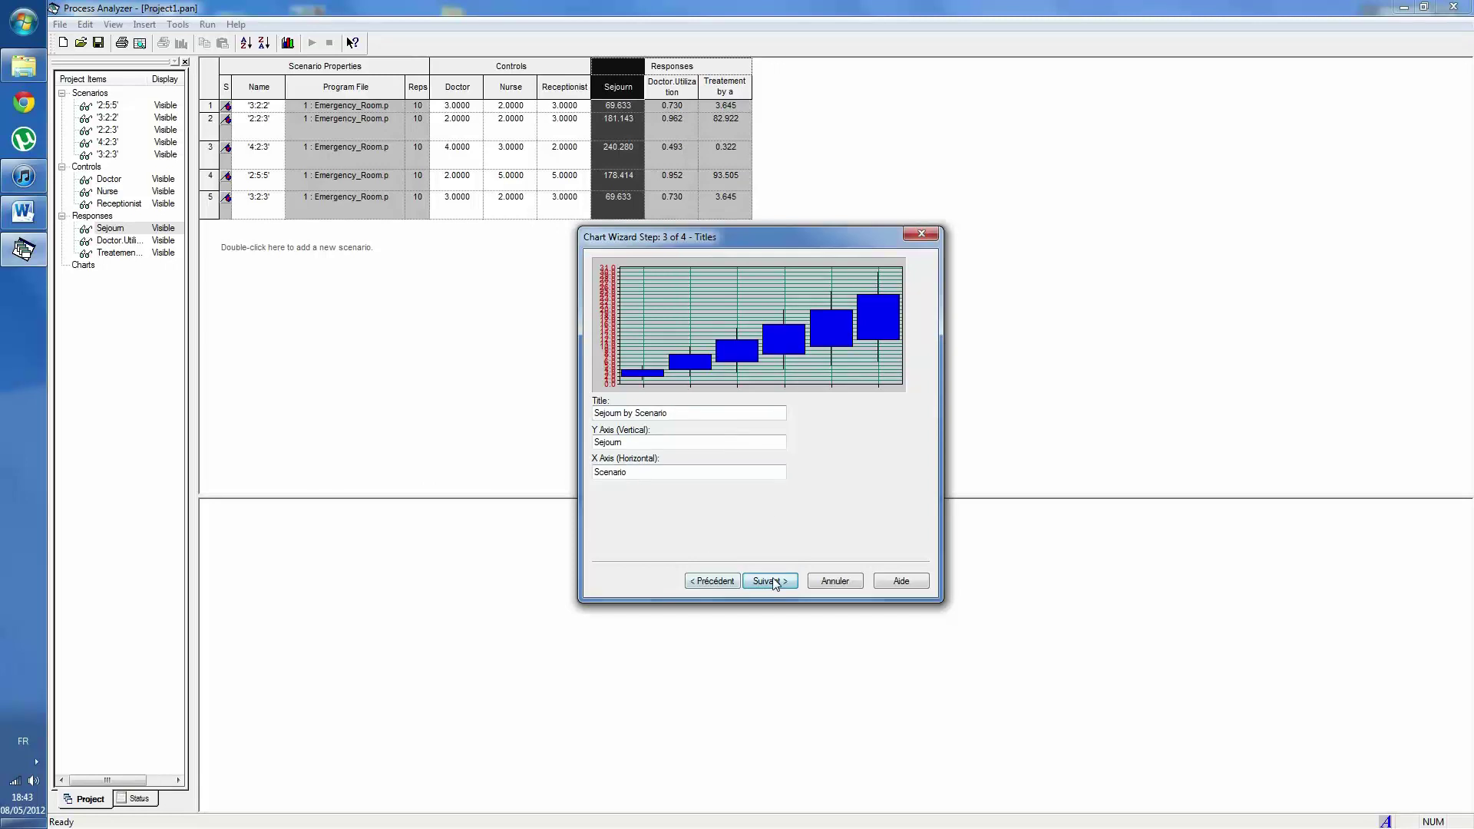
left_click(770, 581)
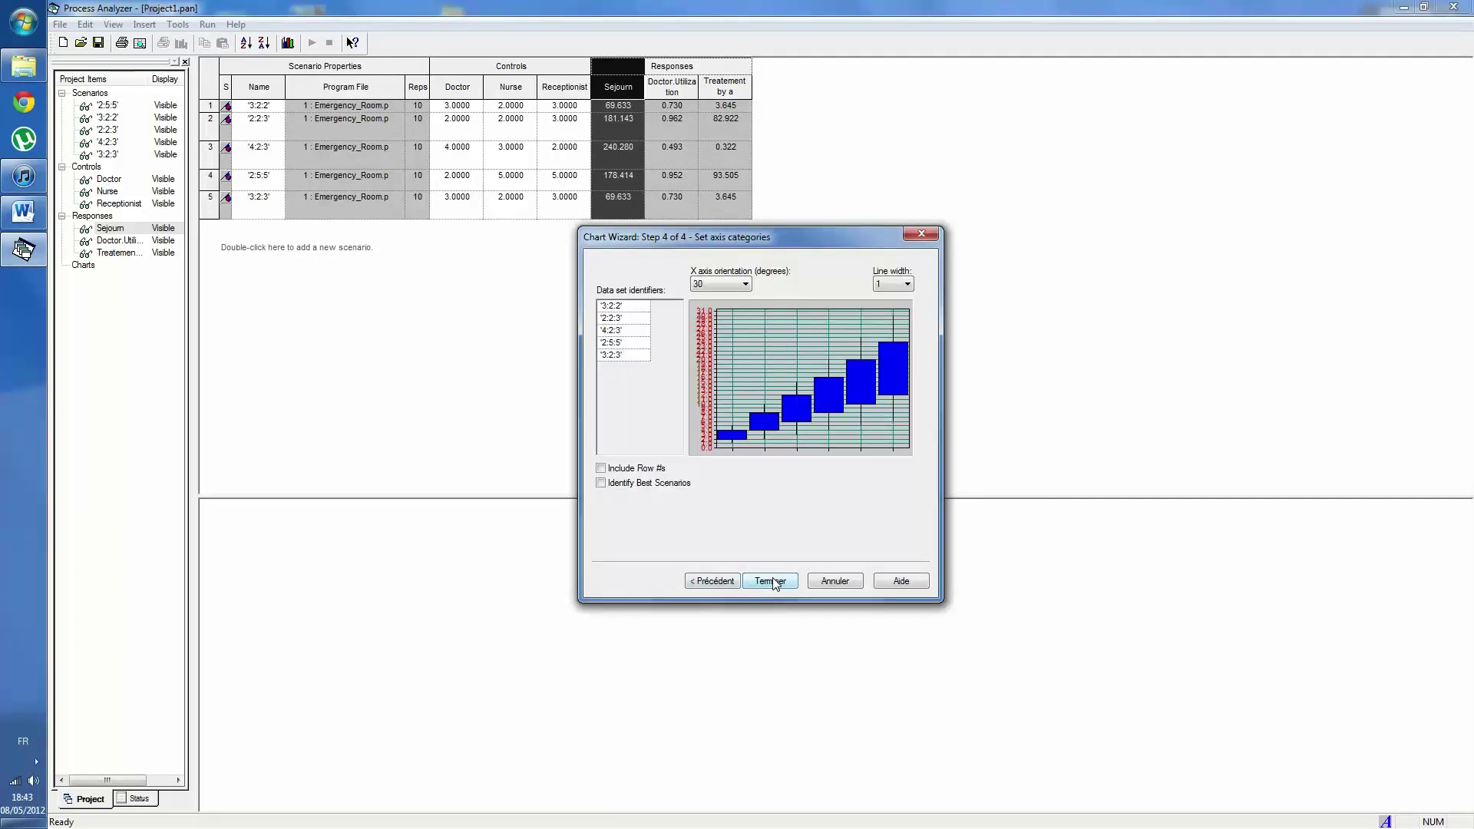
Identify best scenarios with smaller is better and error tolerance 0, then create the chart.
left_click(655, 486)
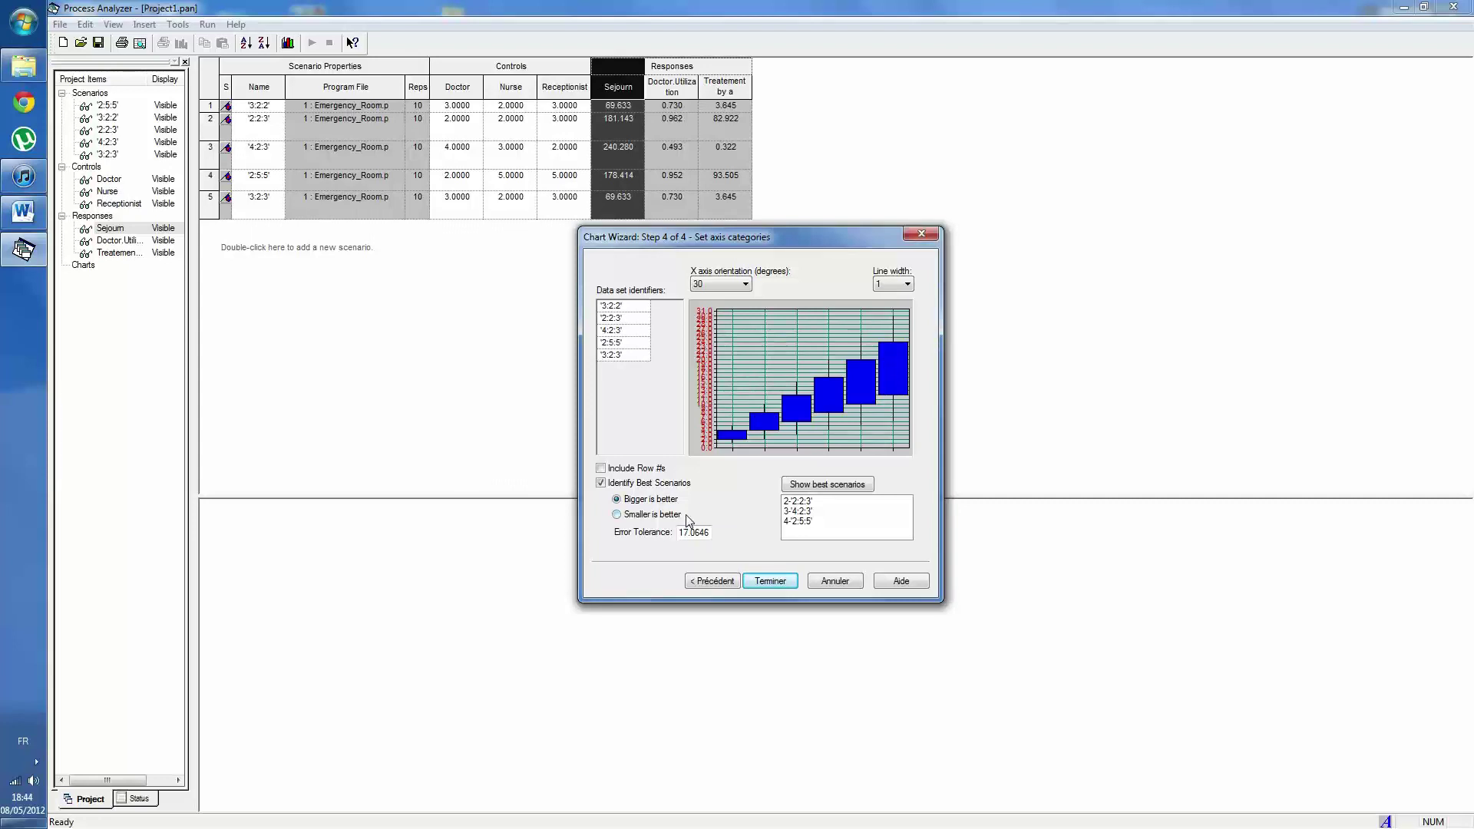
left_click(655, 516)
left_click_drag(706, 532, 576, 535)
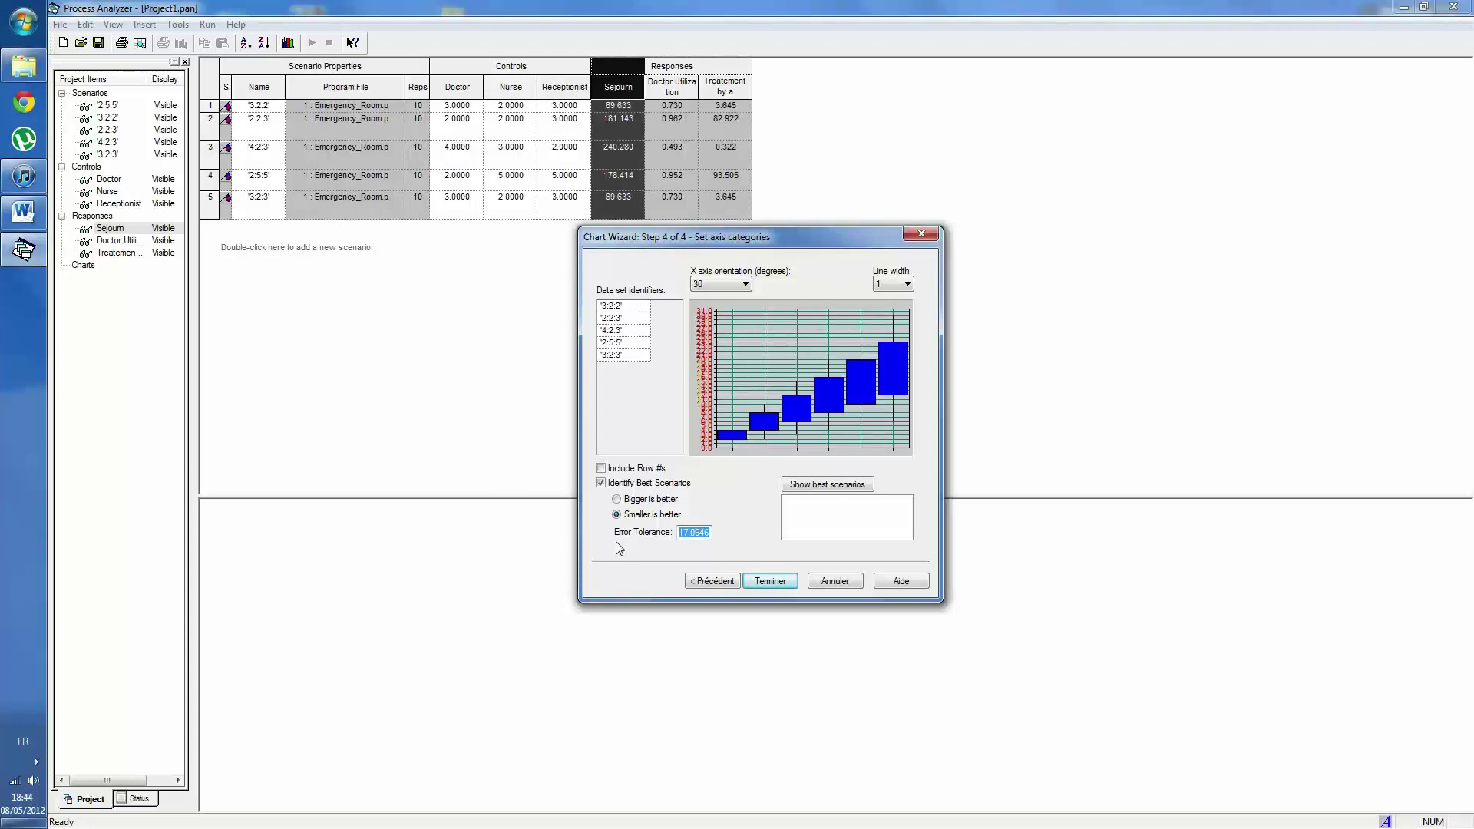
type("0")
left_click(773, 582)
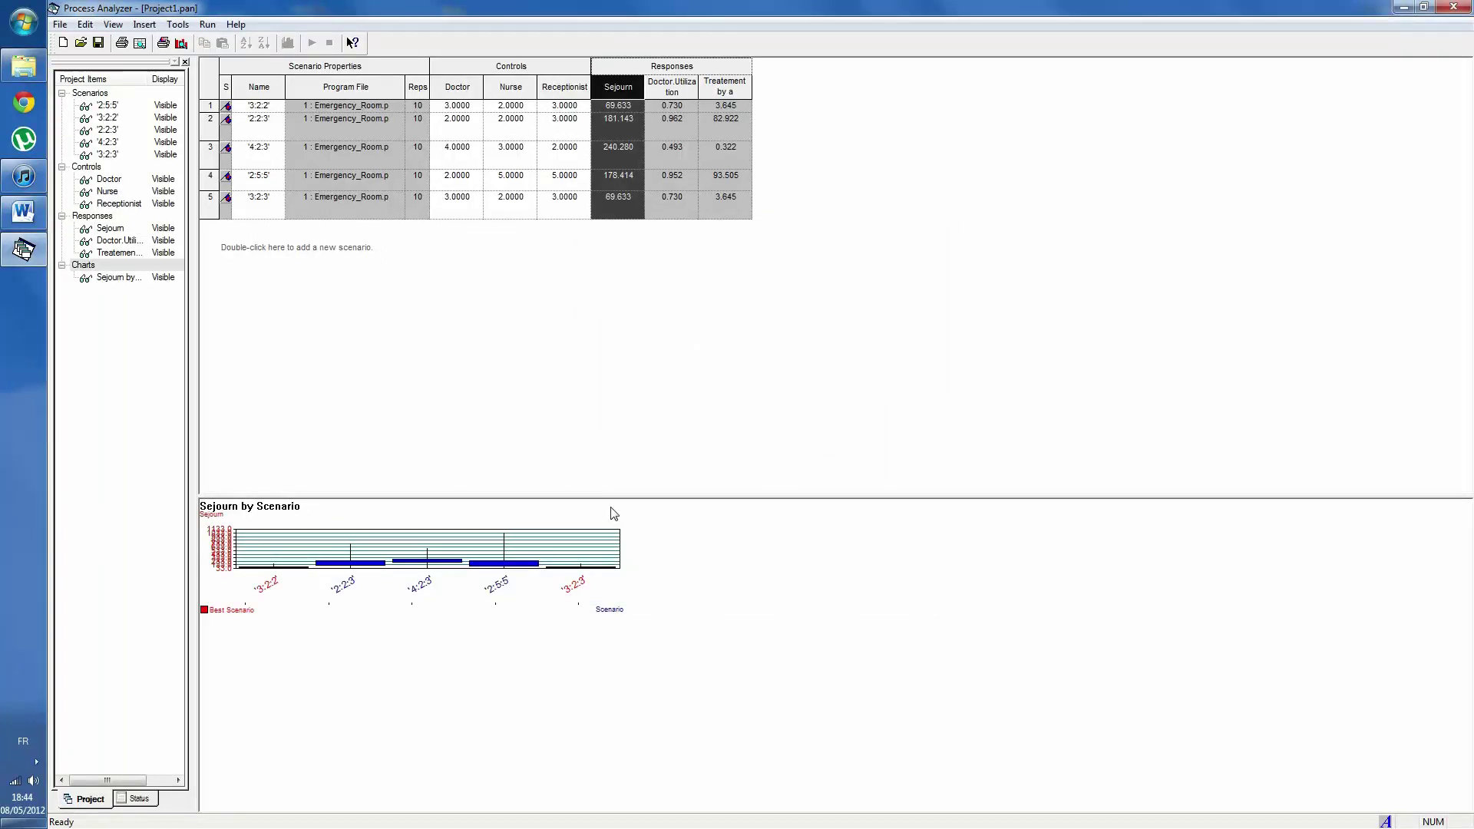
Move the chart area up under the table and enlarge the Sejourn by Scenario chart.
left_click_drag(619, 496, 586, 292)
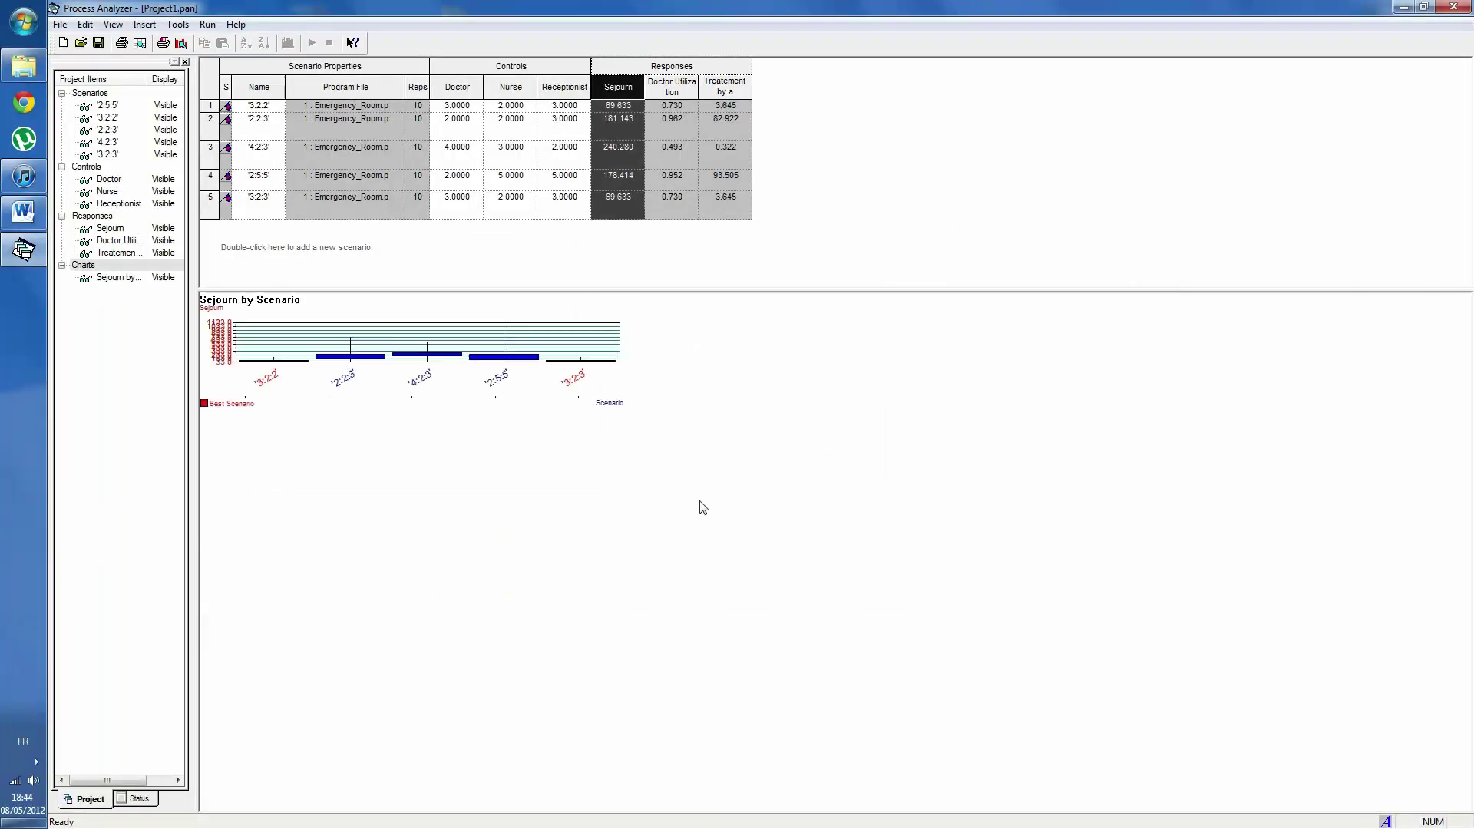
left_click(581, 384)
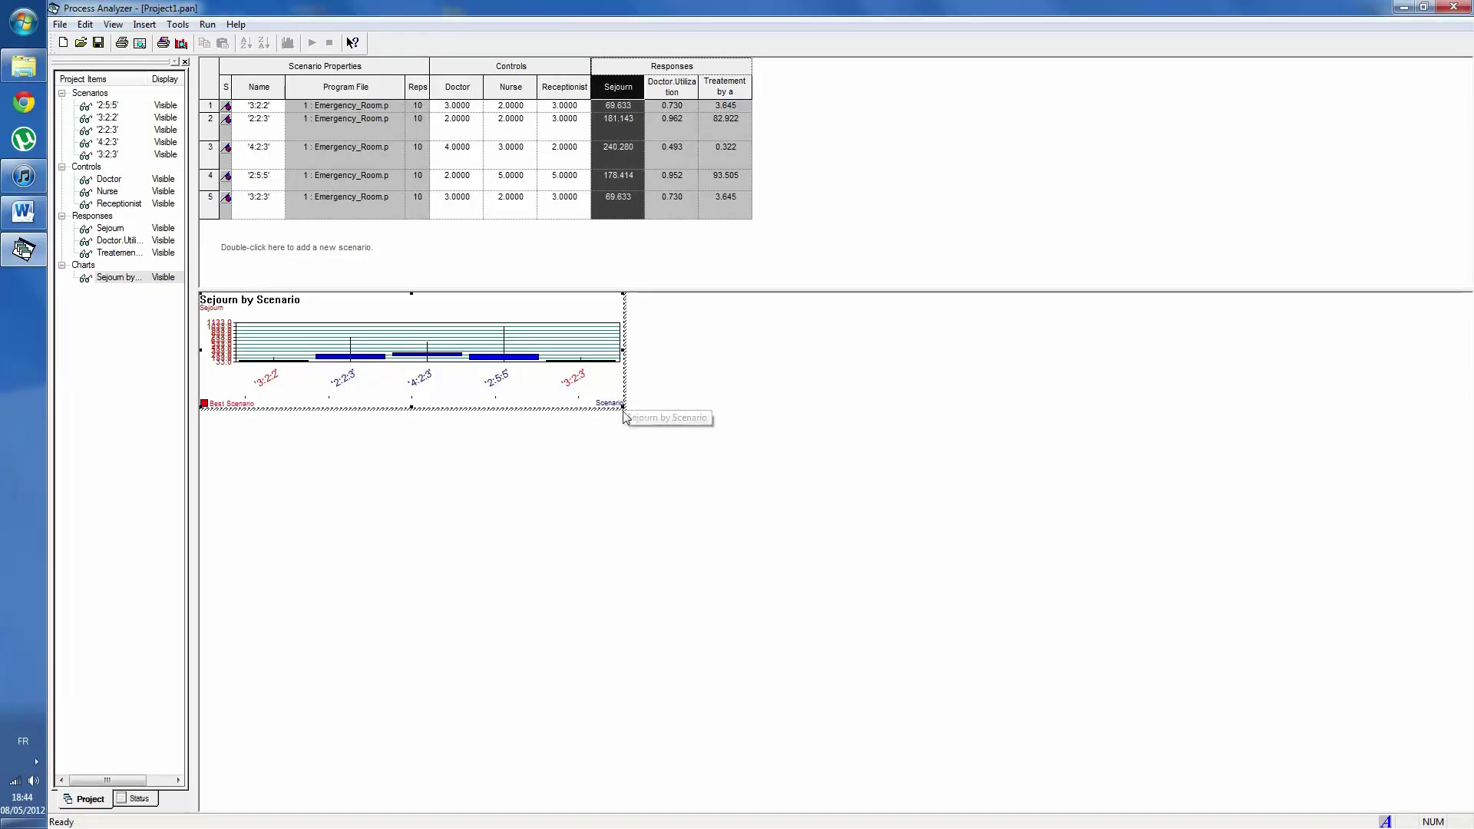
left_click_drag(623, 413, 1075, 785)
left_click(1156, 688)
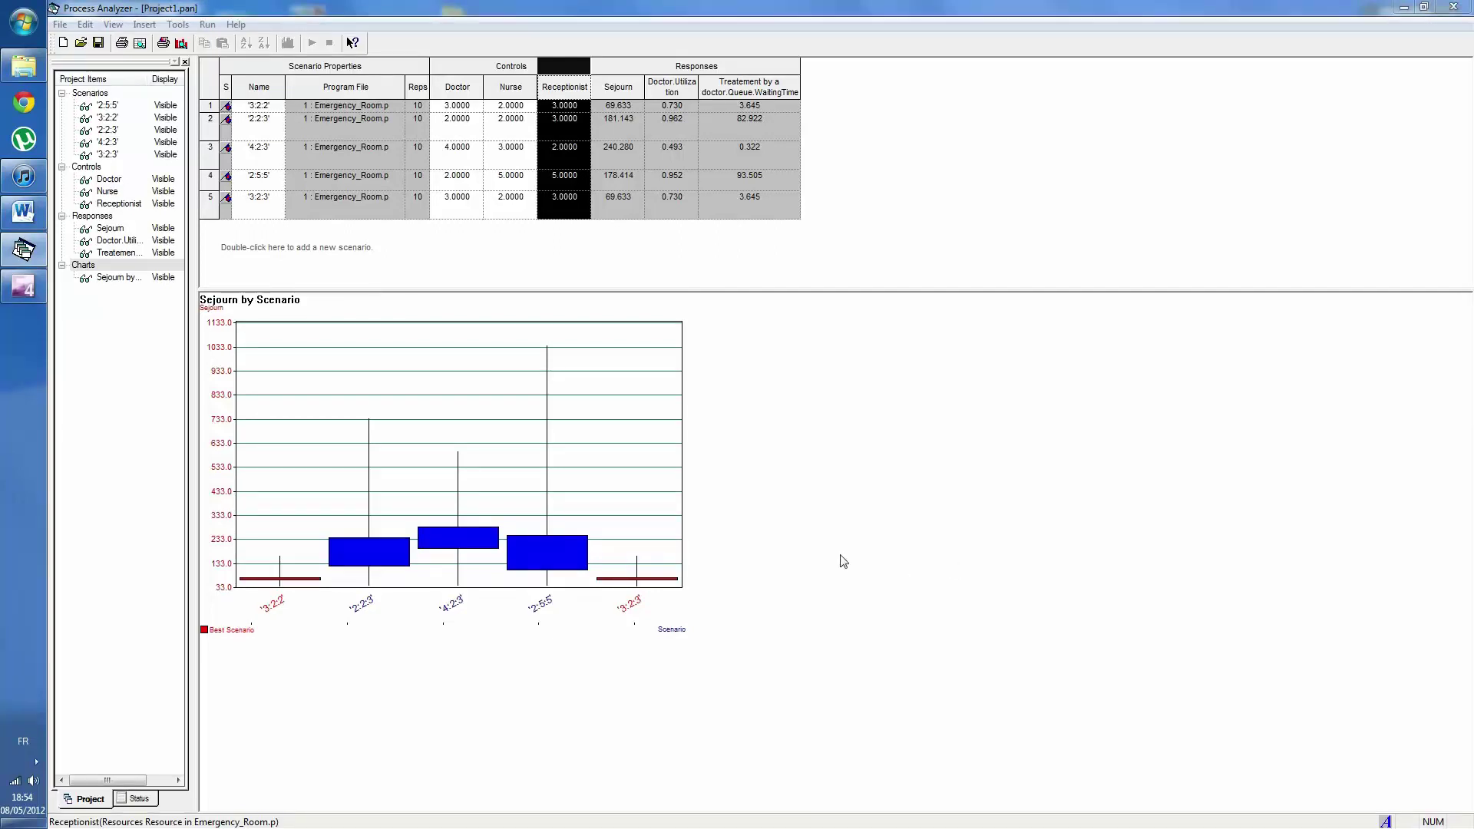
Select the Doctor Utilization response column and start a new chart.
left_click(676, 94)
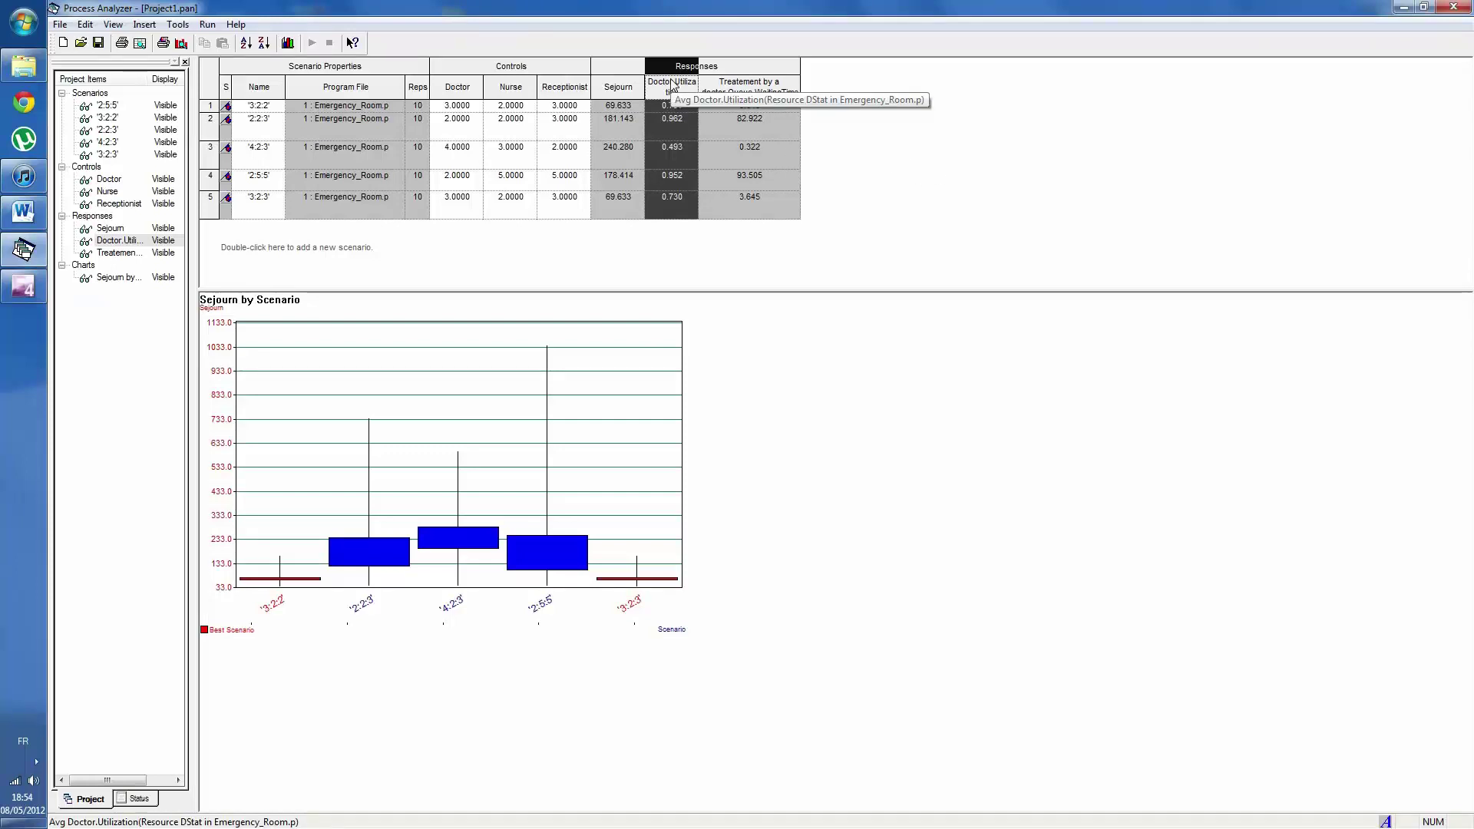
left_click(176, 24)
key("Right")
key("Left")
key("Left")
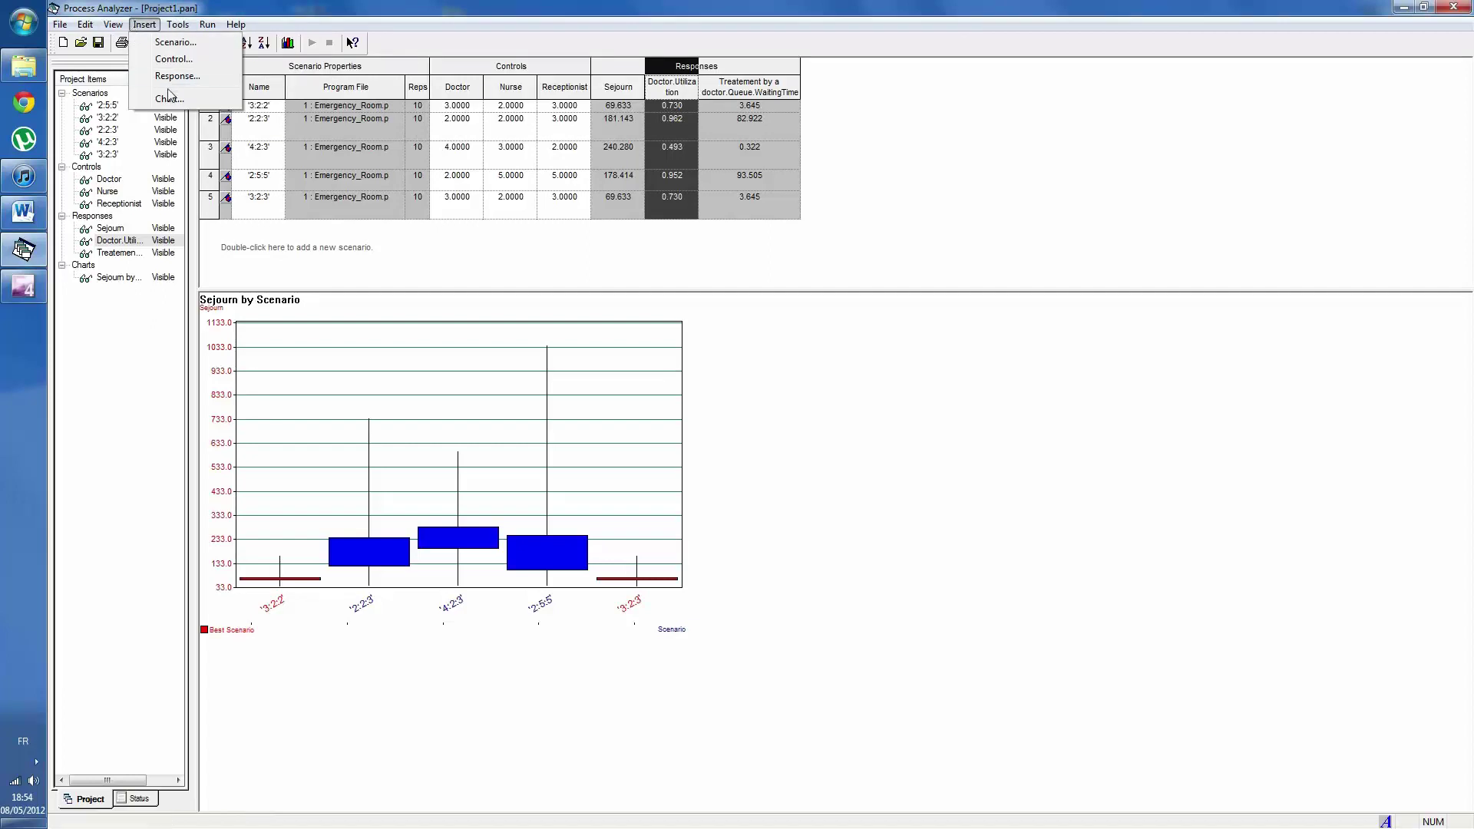
left_click(170, 92)
Choose box-and-whisker for Doctor Utilization and identify best scenarios with smaller is better.
left_click(625, 413)
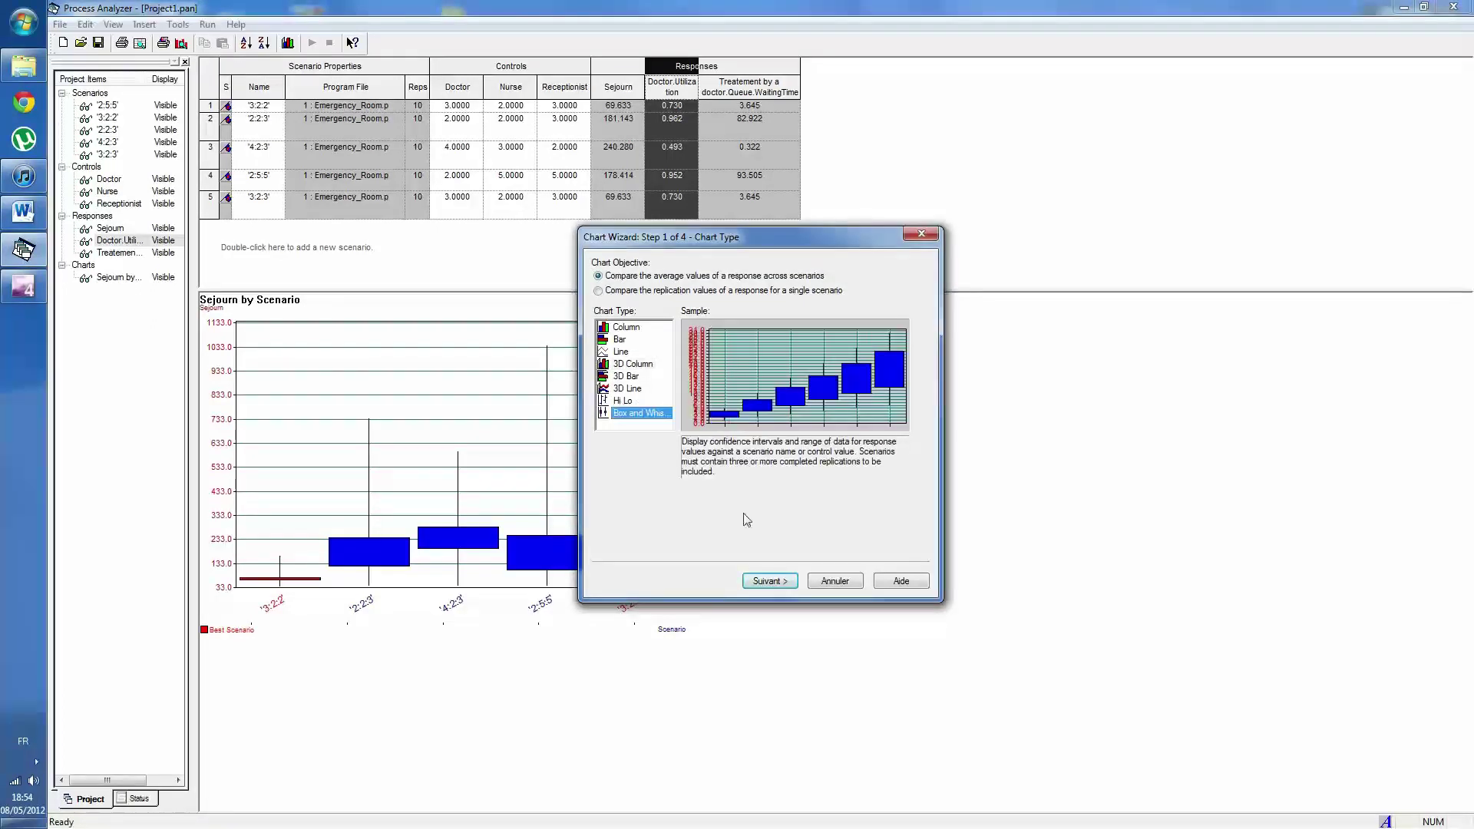
left_click(775, 581)
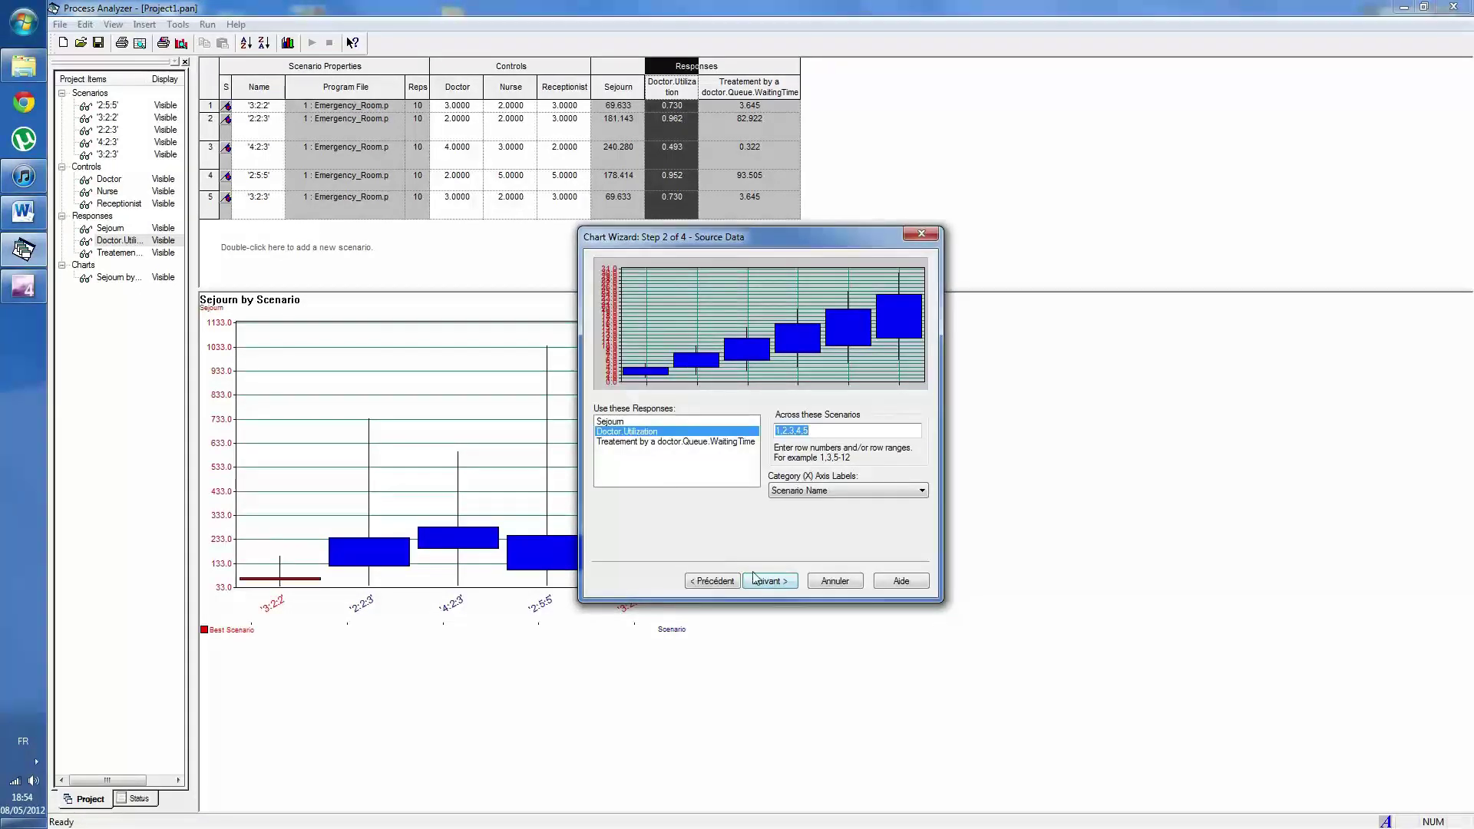
left_click(767, 581)
left_click(751, 582)
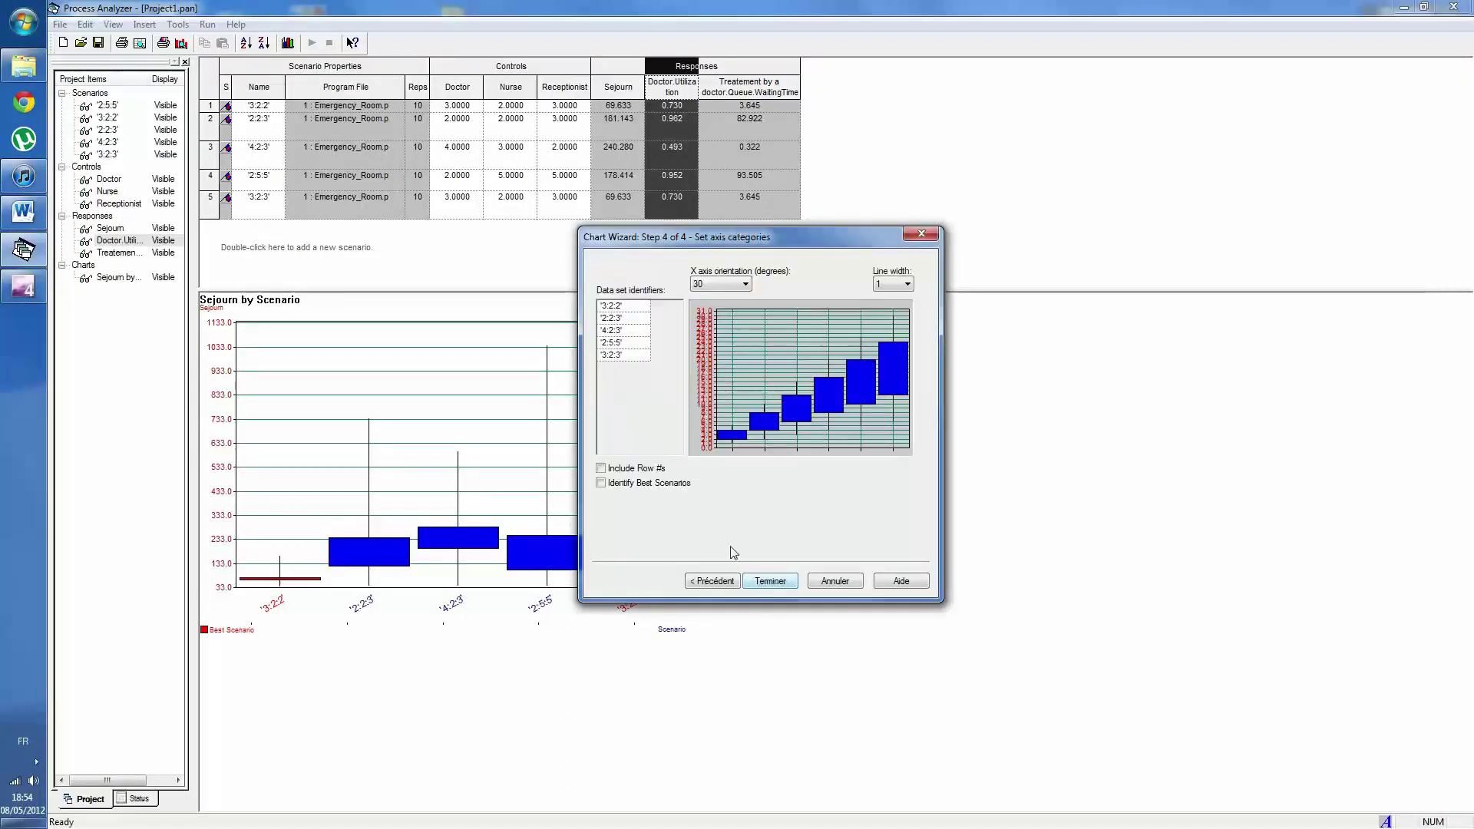
left_click(642, 484)
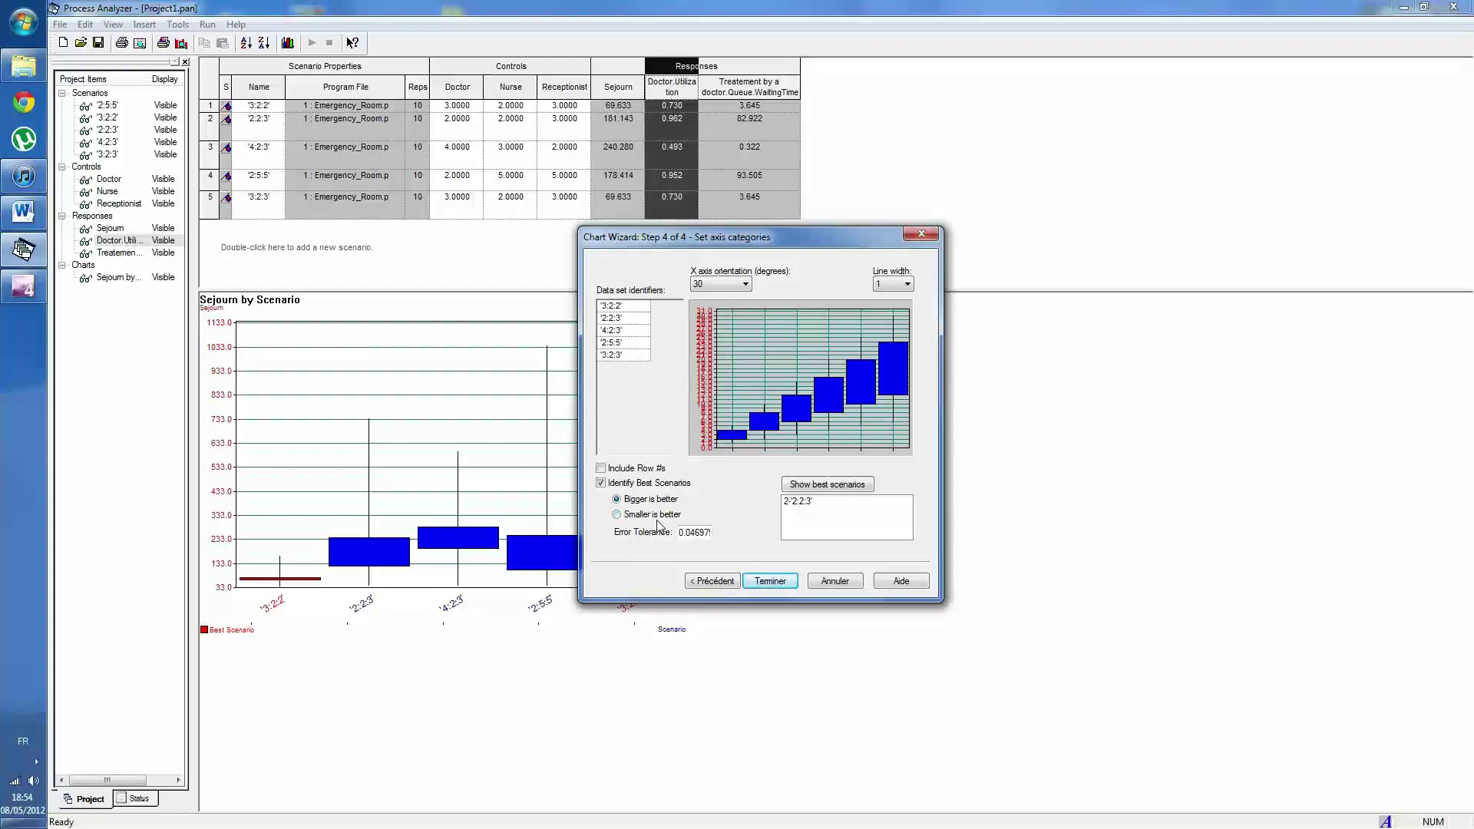
left_click(661, 516)
Create the Doctor.Utilization chart, place it below the Sejourn chart, enlarge it, and select scenario 4:2:3.
left_click(782, 584)
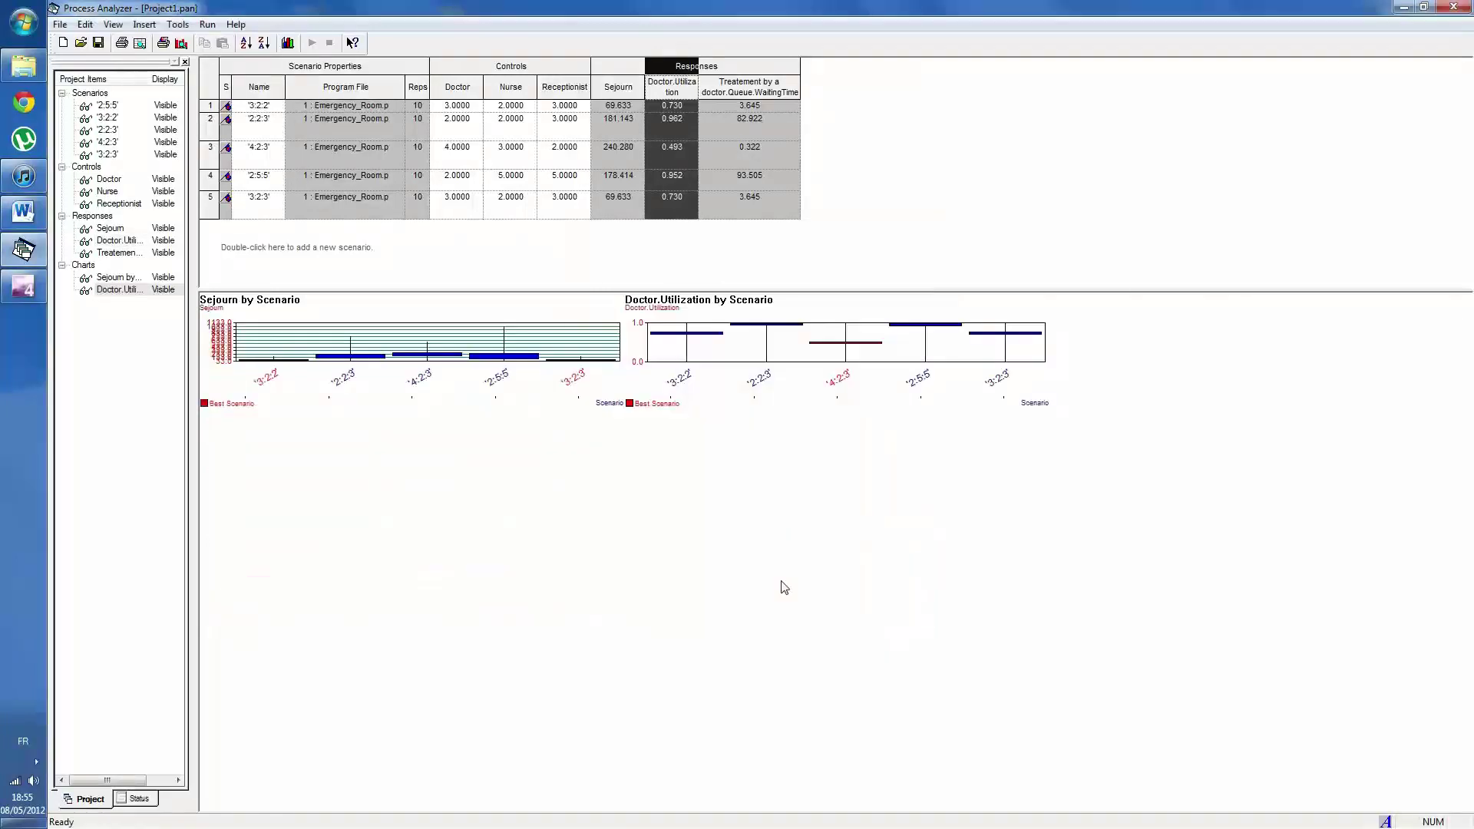
left_click_drag(787, 409, 367, 448)
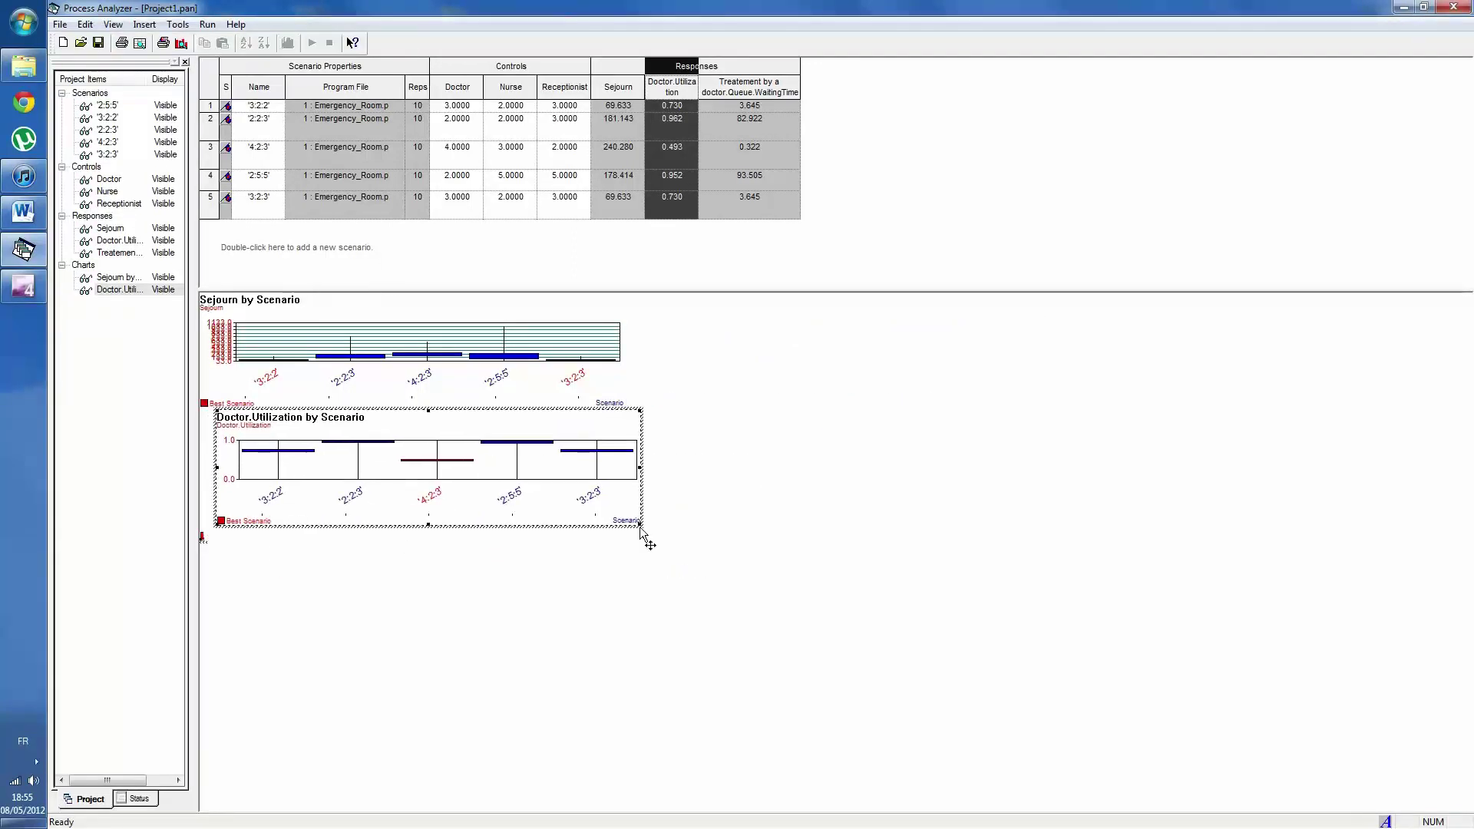
left_click_drag(645, 534, 907, 762)
left_click(944, 645)
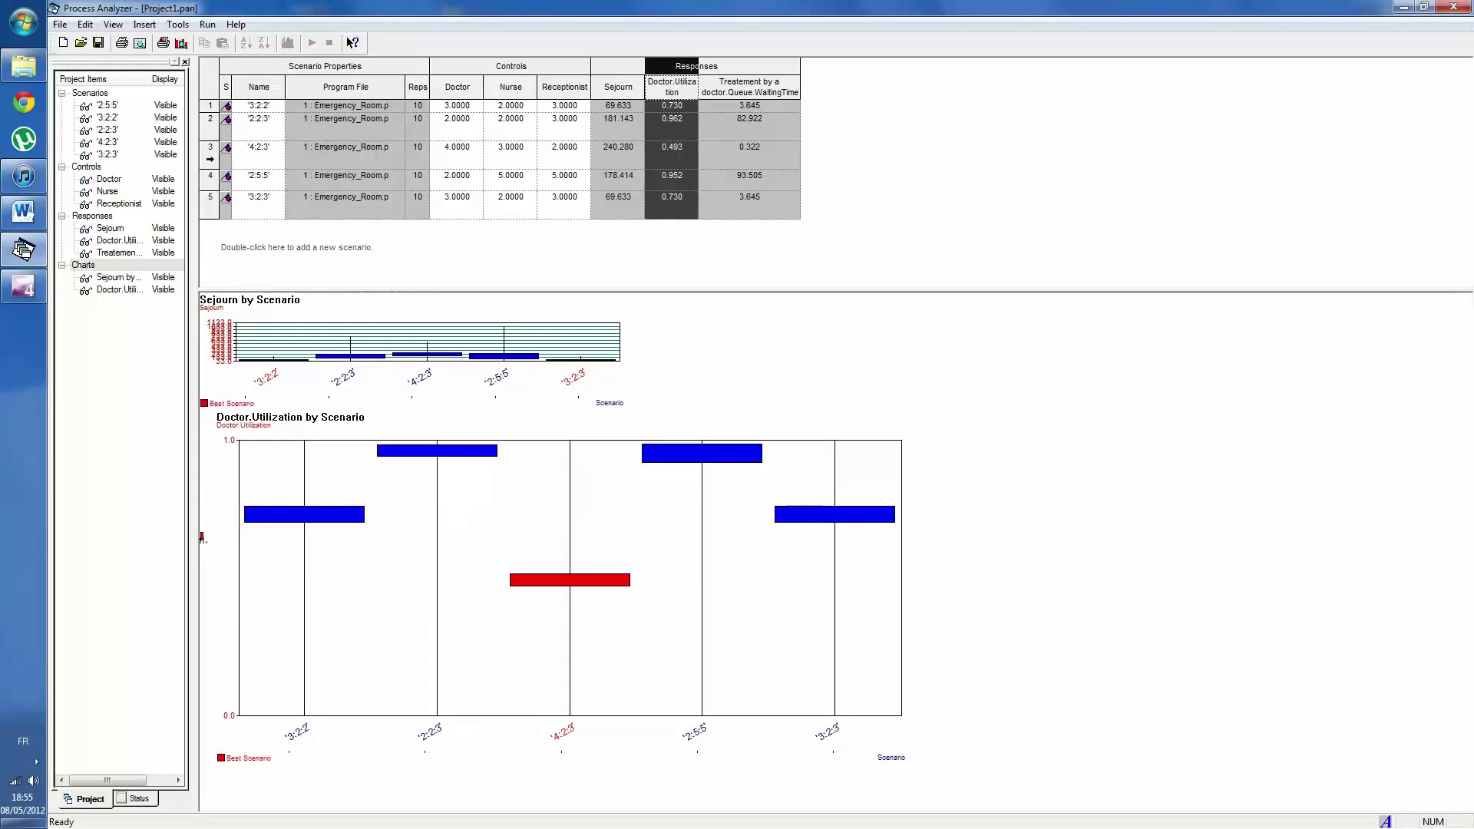
left_click(259, 152)
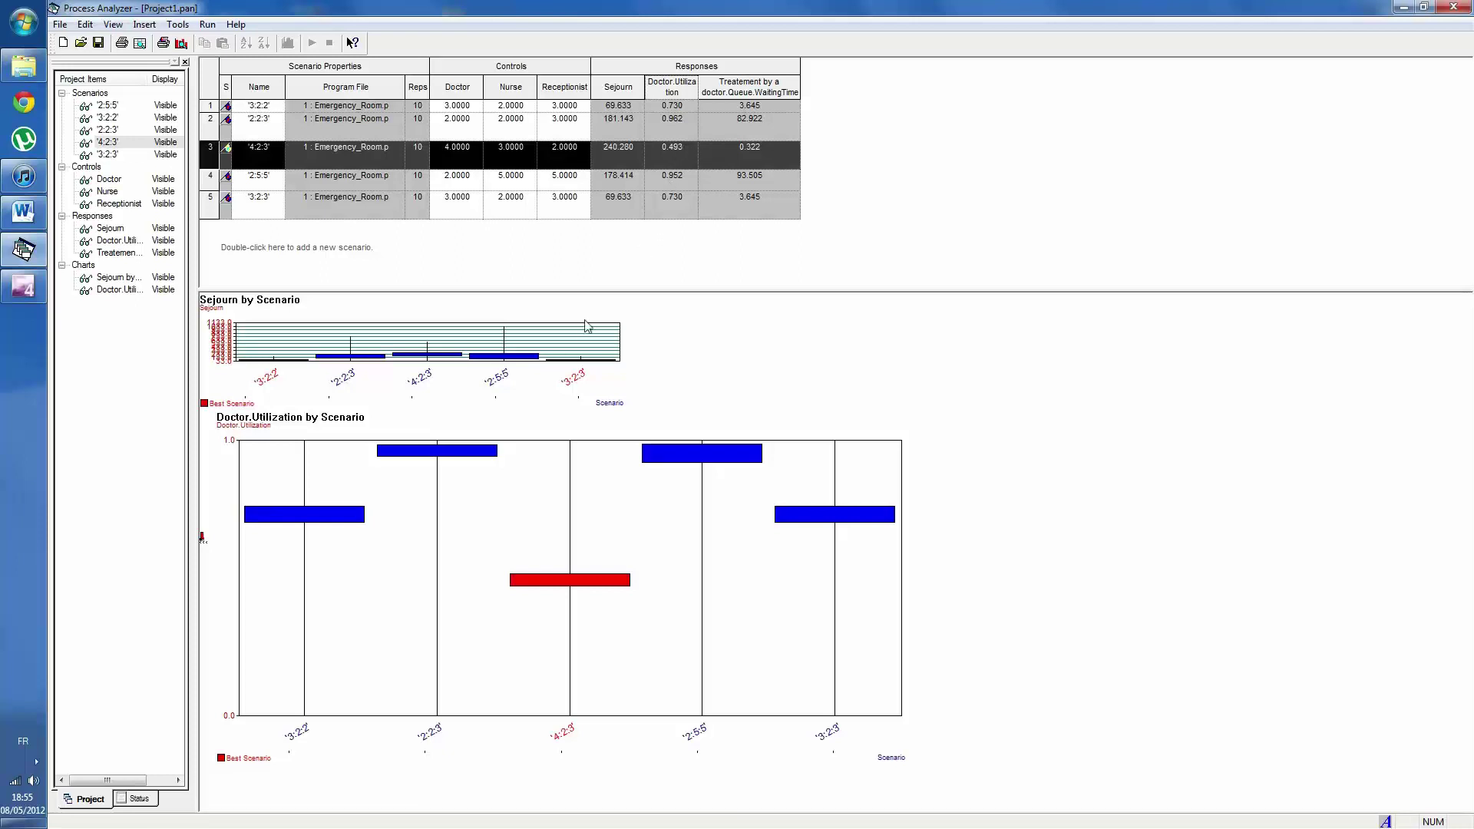
left_click(996, 533)
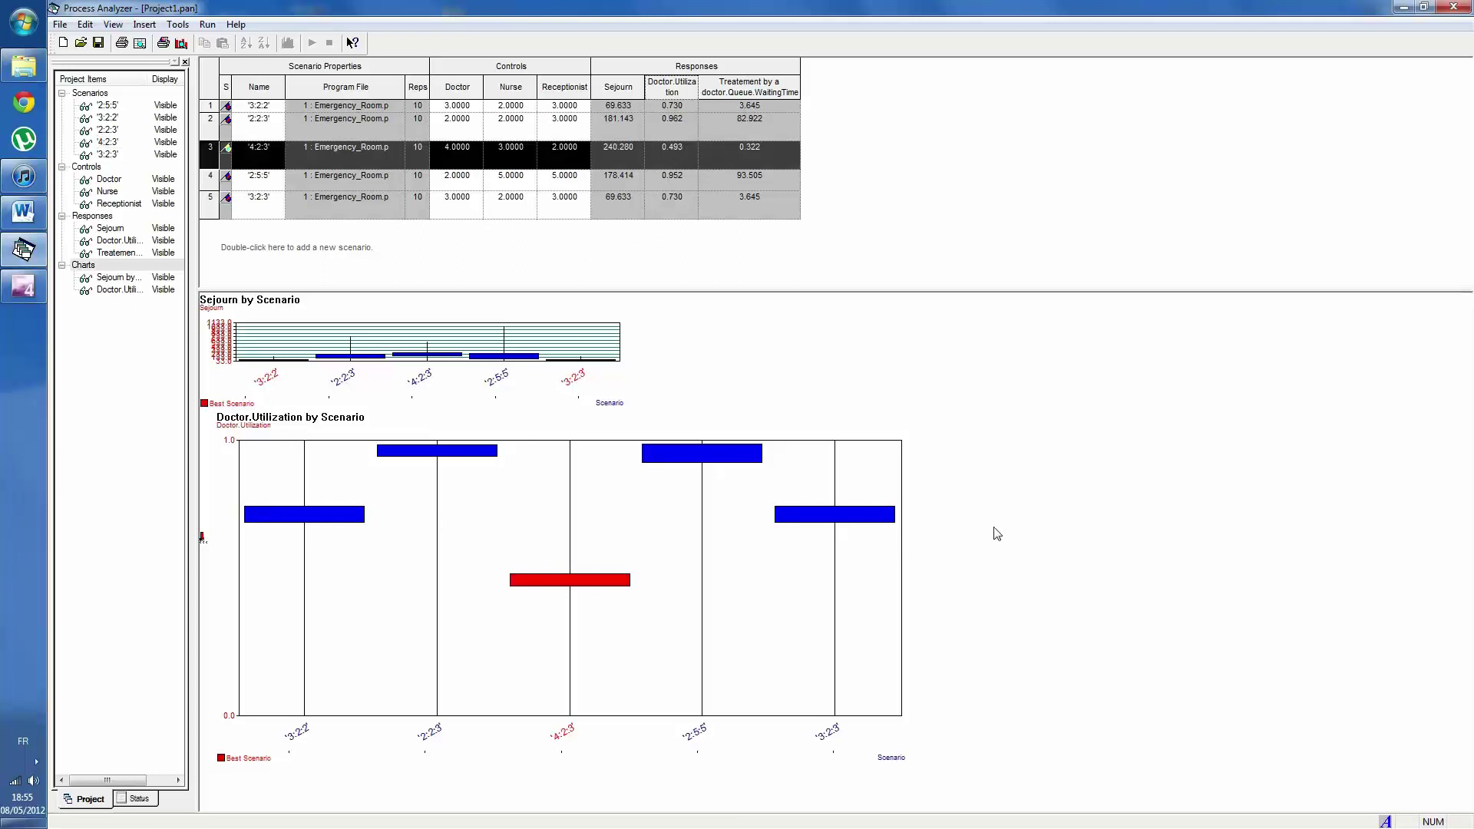